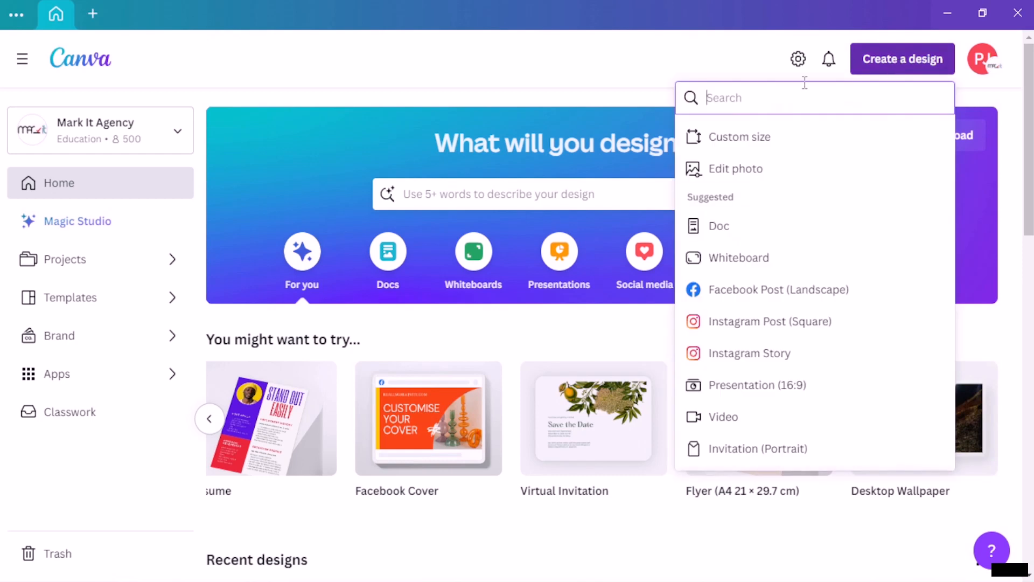
Step: Try a Facebook Cover design from Canva's search, then close it without using it
text(fac)
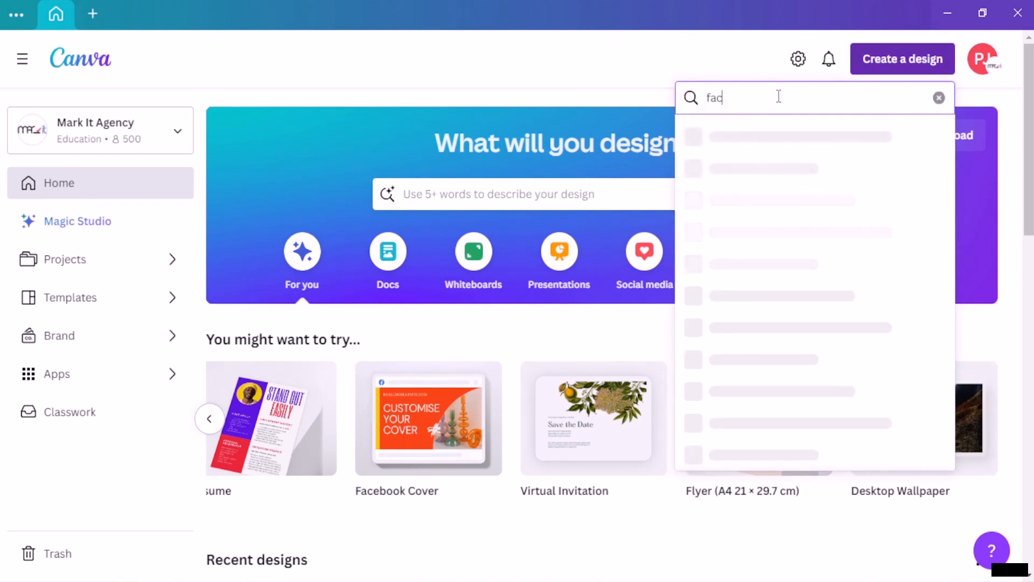
text(ebook cover)
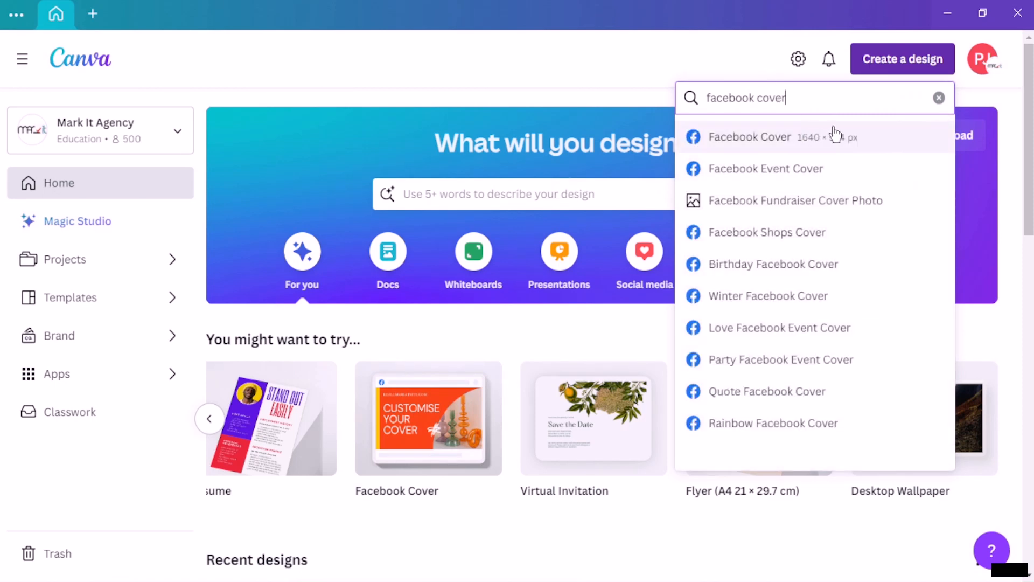
click(801, 141)
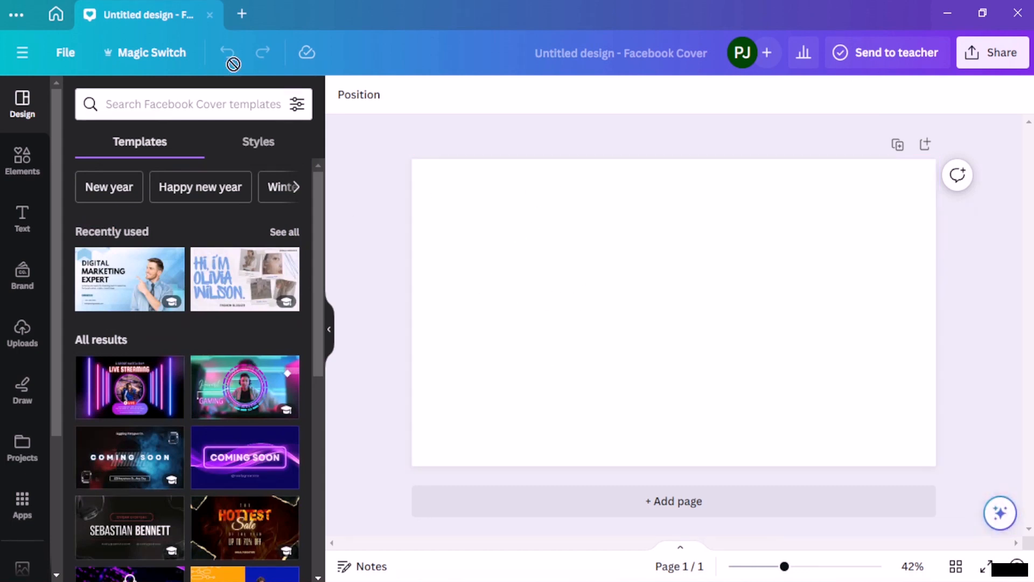
click(209, 14)
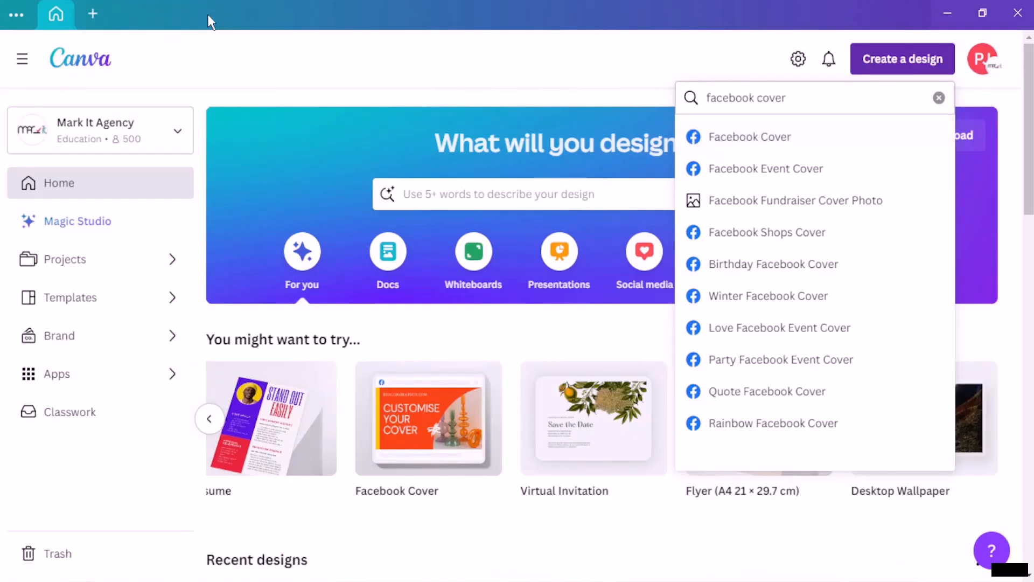
click(429, 48)
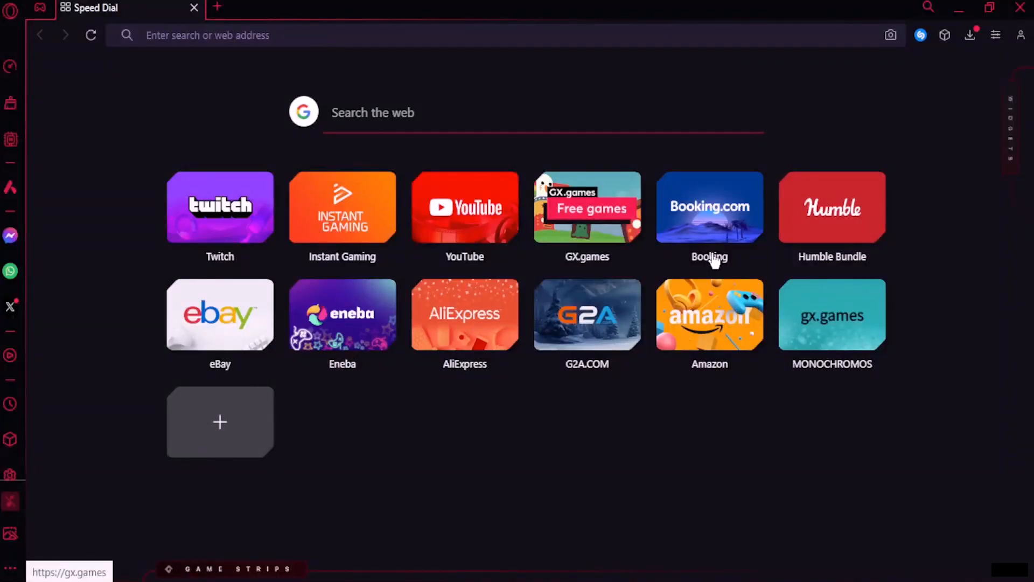
Step: Search Google for 'facebook cover photo resolution' to find the 851×315 px size
click(274, 35)
text(facebook c)
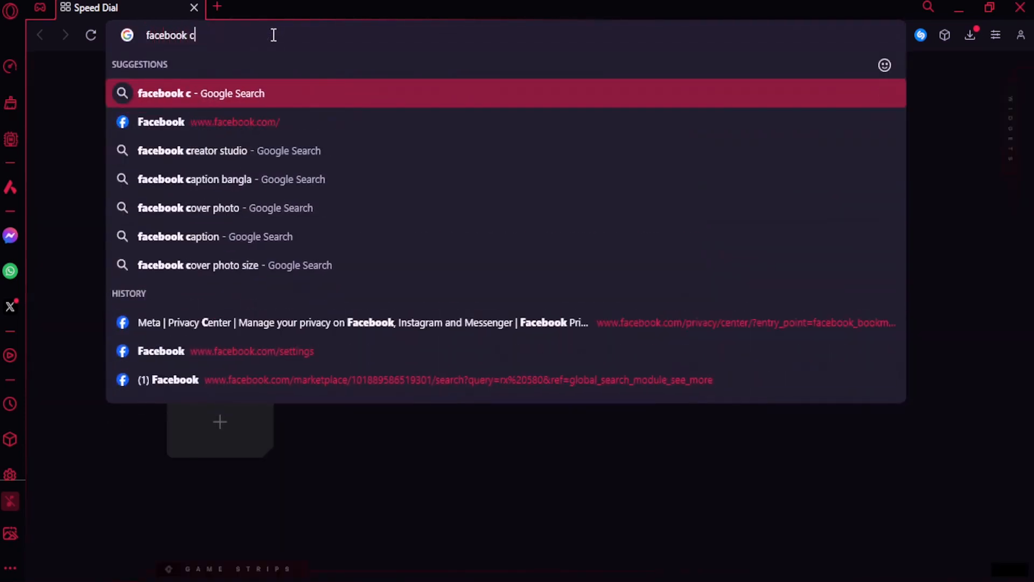
text(over pho)
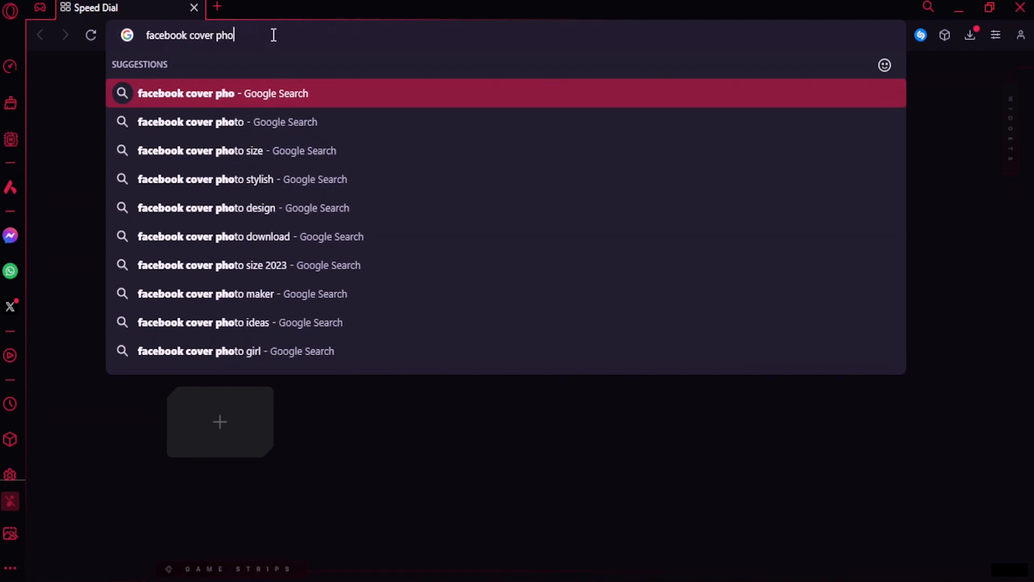
text(to resolut)
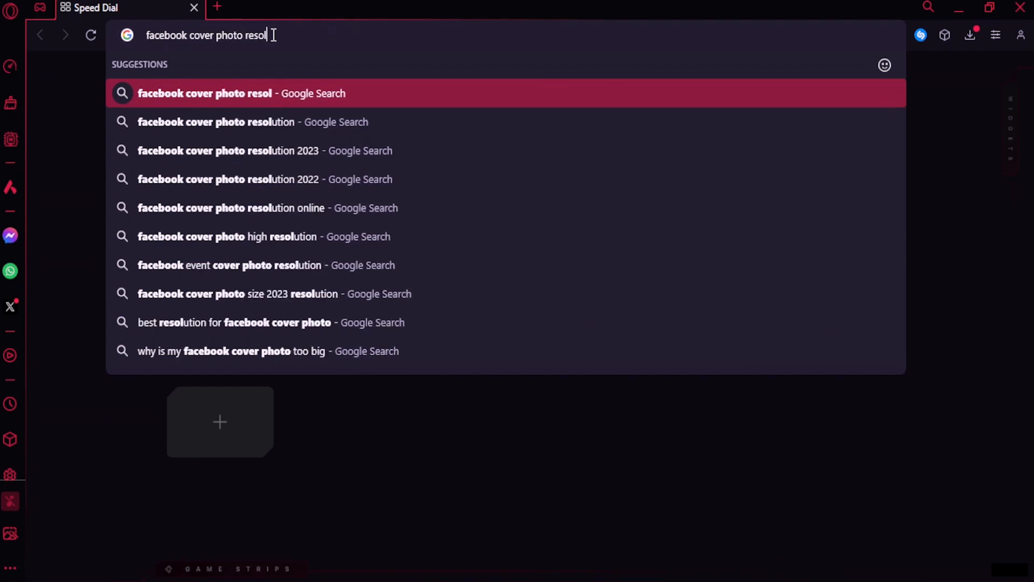
text(ion)
key(Return)
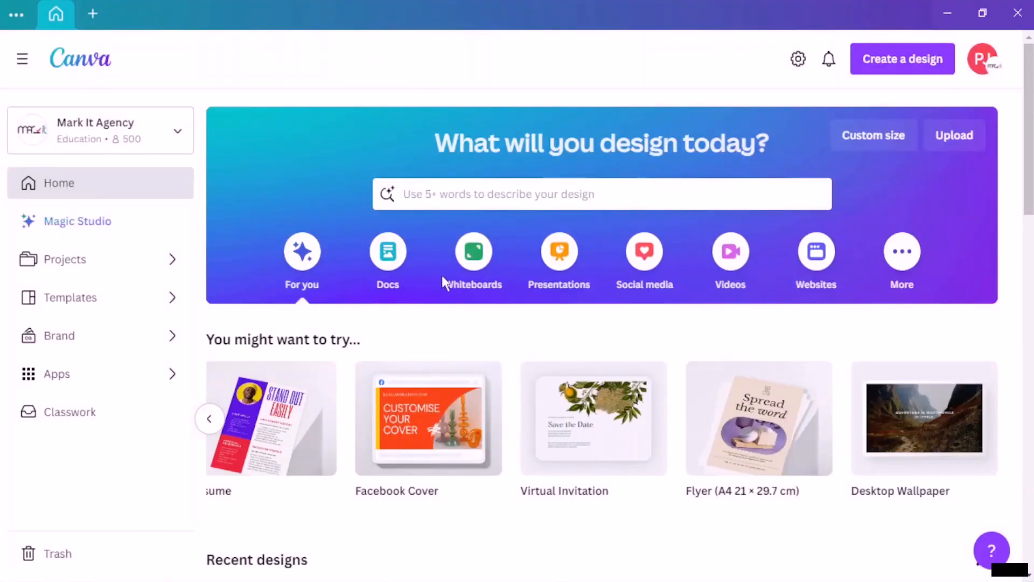
Step: Enter a custom width of 820 and height of 360 px and create the blank design
click(890, 136)
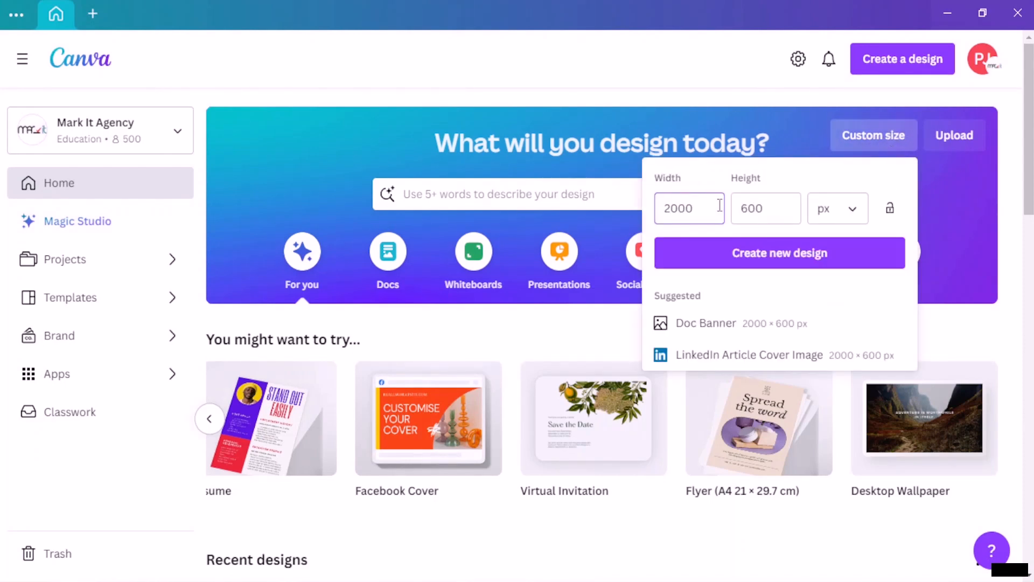
key(BackSpace)
key(BackSpace)
key(BackSpace)
key(BackSpace)
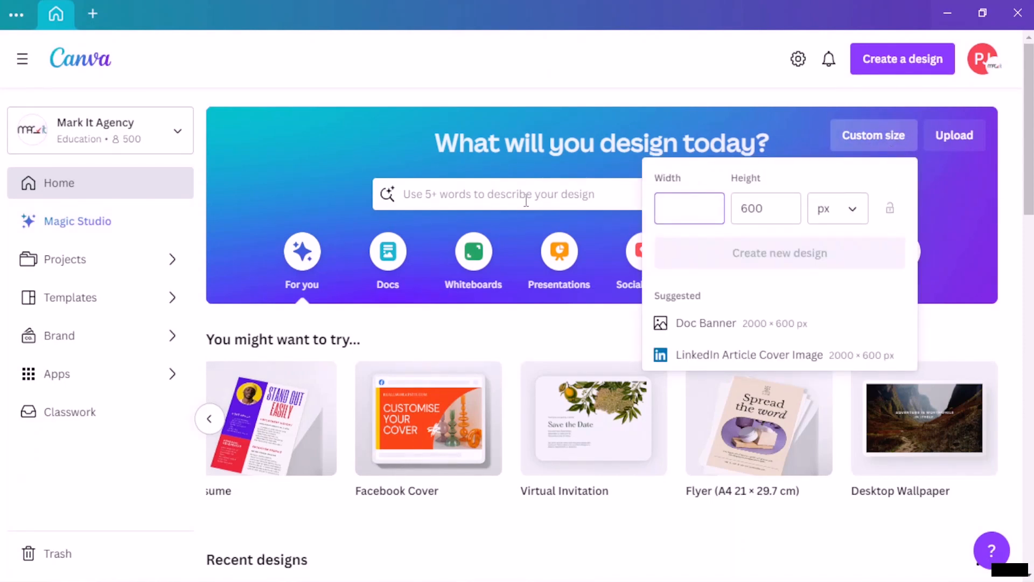
click(766, 209)
key(BackSpace)
key(BackSpace)
key(BackSpace)
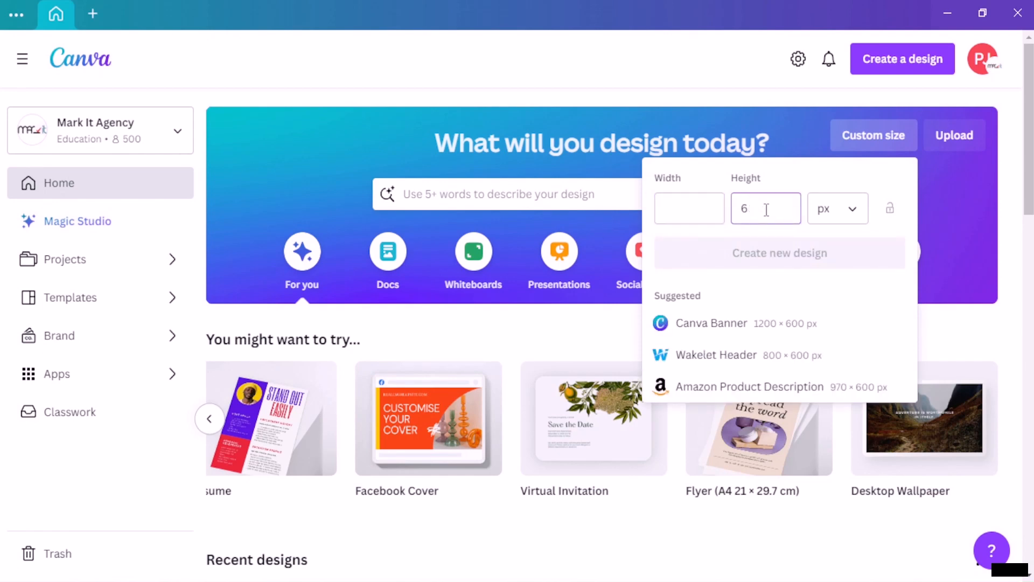
click(681, 200)
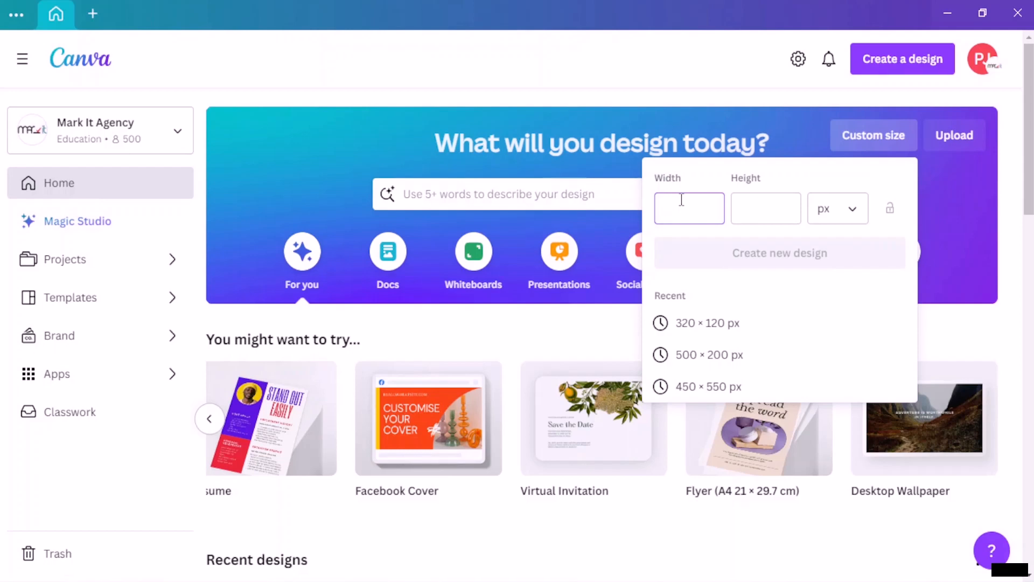
text(820)
click(779, 214)
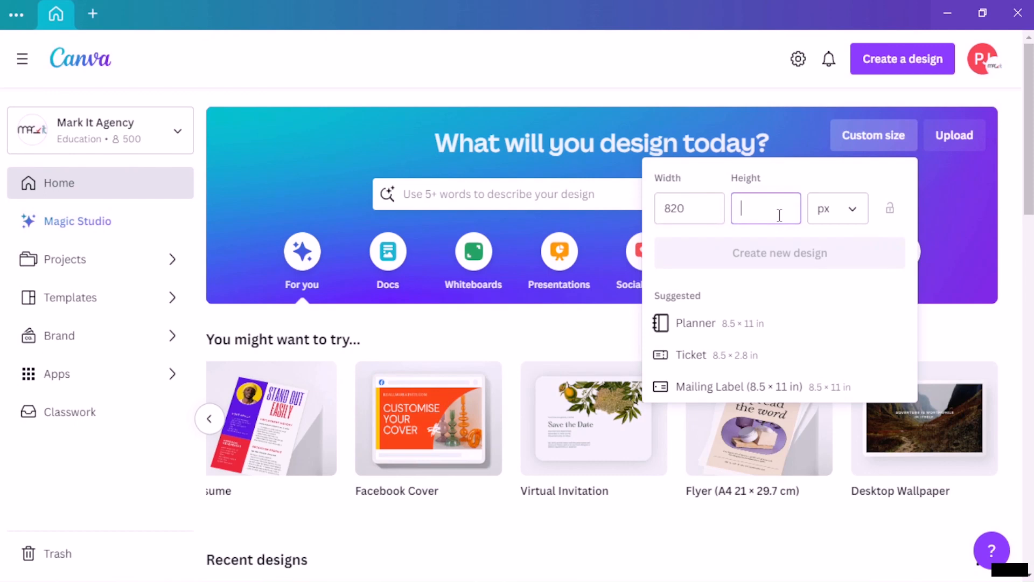
text(360)
click(777, 260)
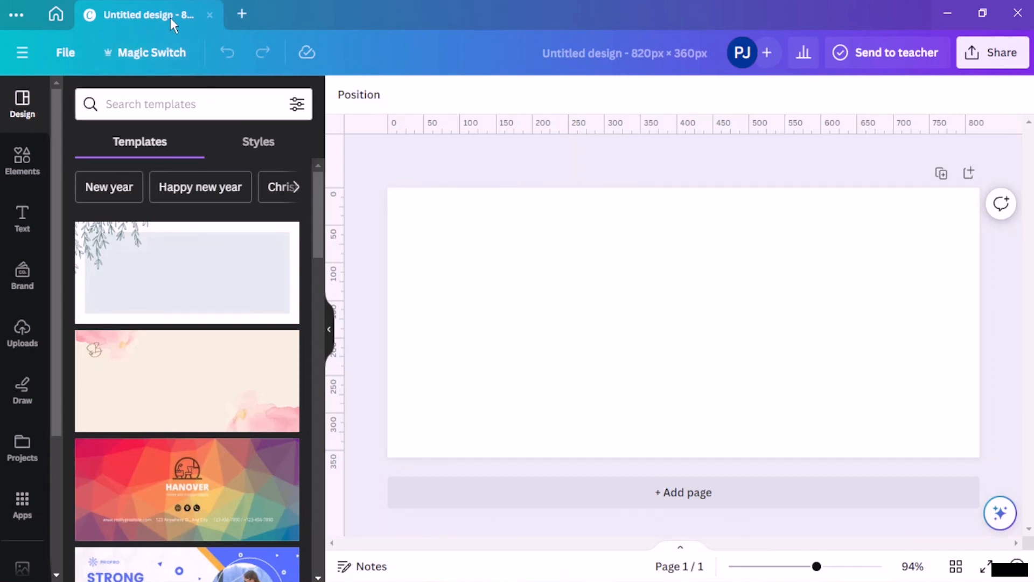
Step: Create a blank 820 × 312 px design from the Custom size settings
click(57, 14)
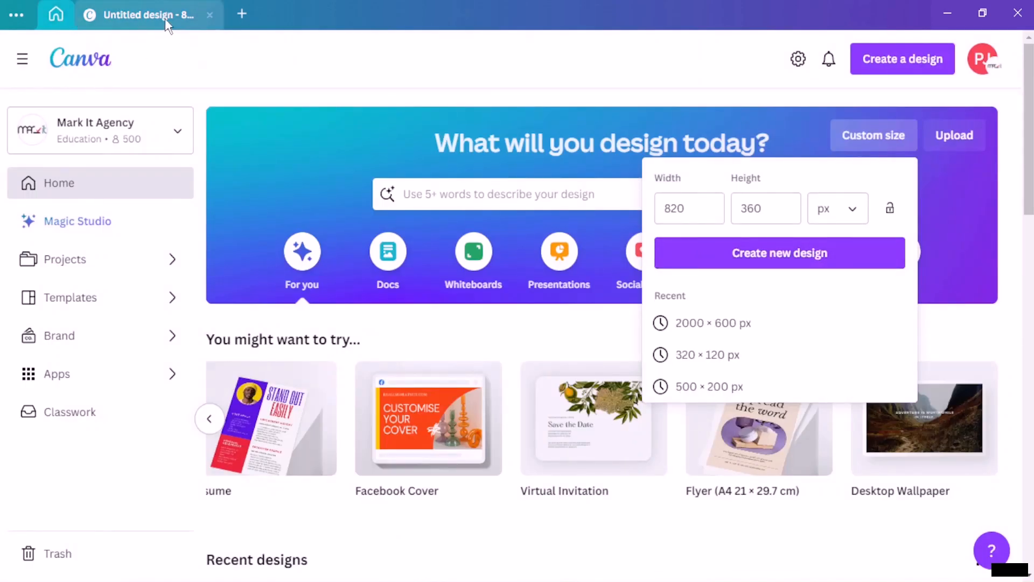
click(165, 18)
click(57, 14)
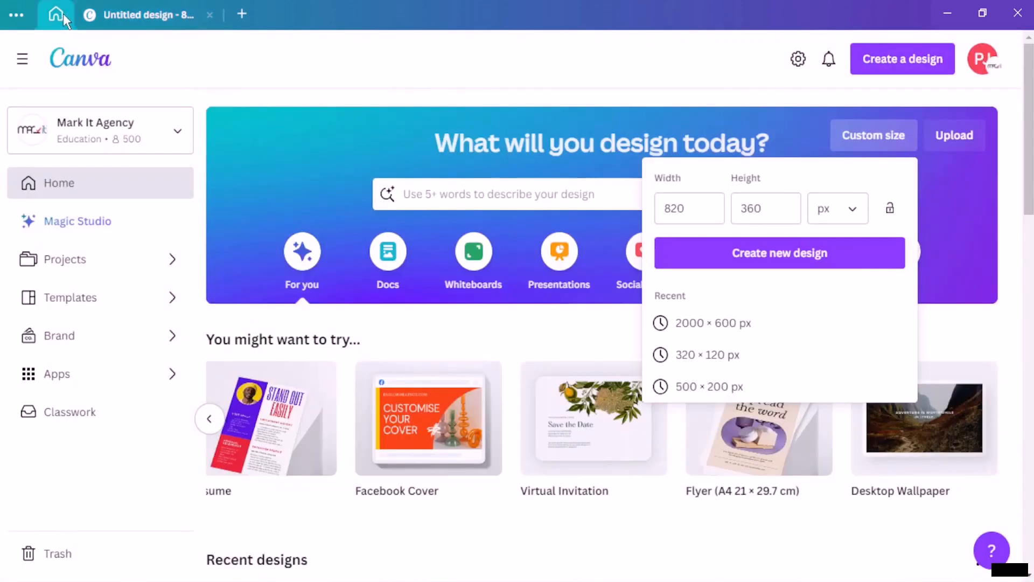
click(362, 117)
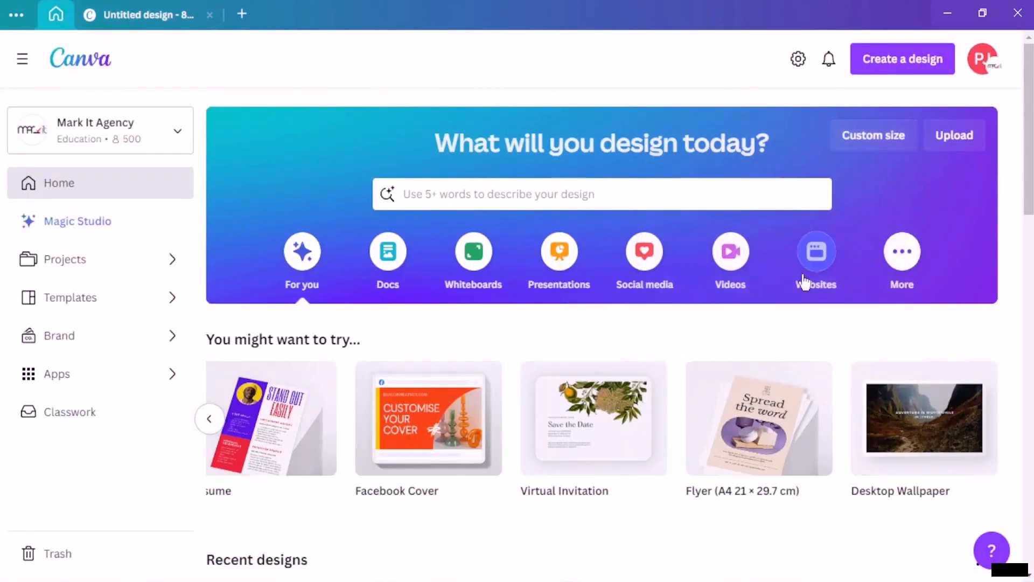
click(897, 141)
click(774, 207)
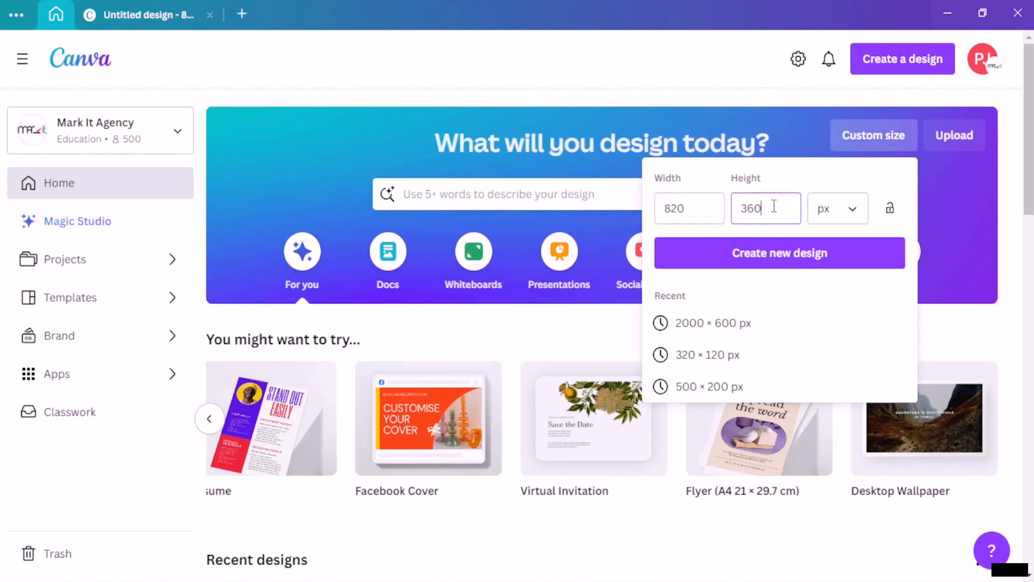
key(BackSpace)
key(BackSpace)
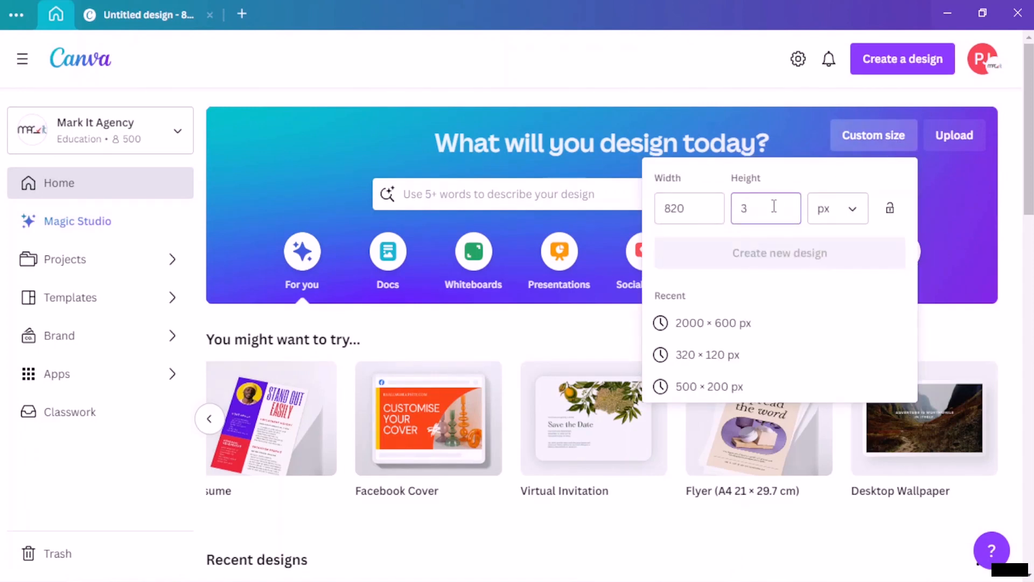
text(12)
click(770, 260)
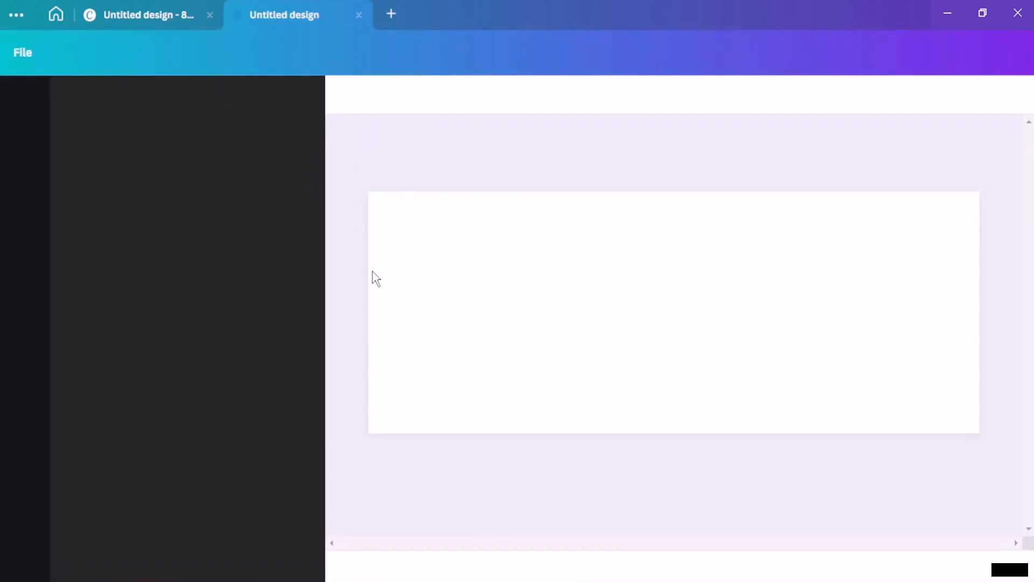
Step: Compare it with the 820 × 360 design, then create a blank 640 × 360 px design
click(164, 10)
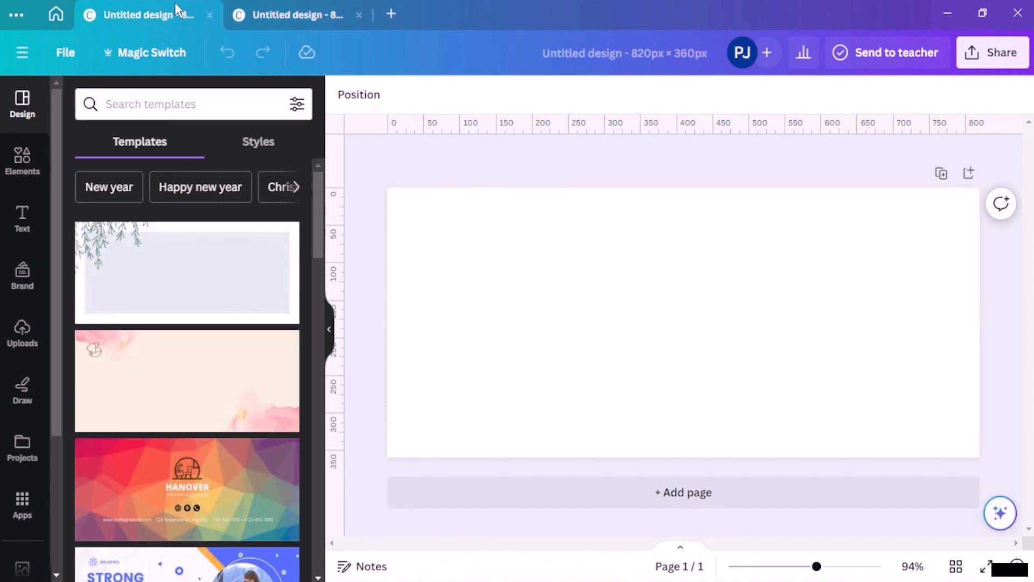
key(ctrl+Tab)
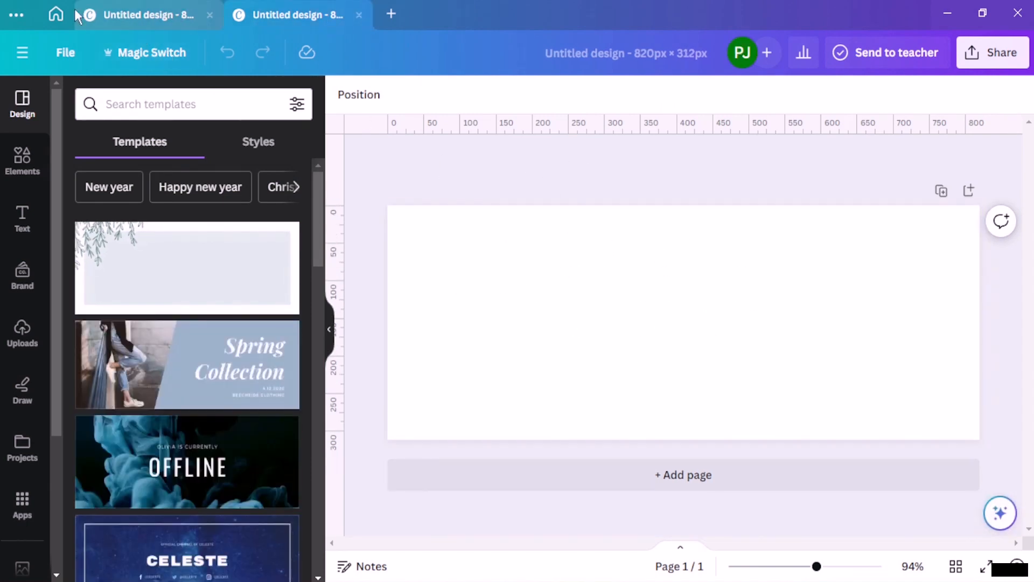
click(54, 14)
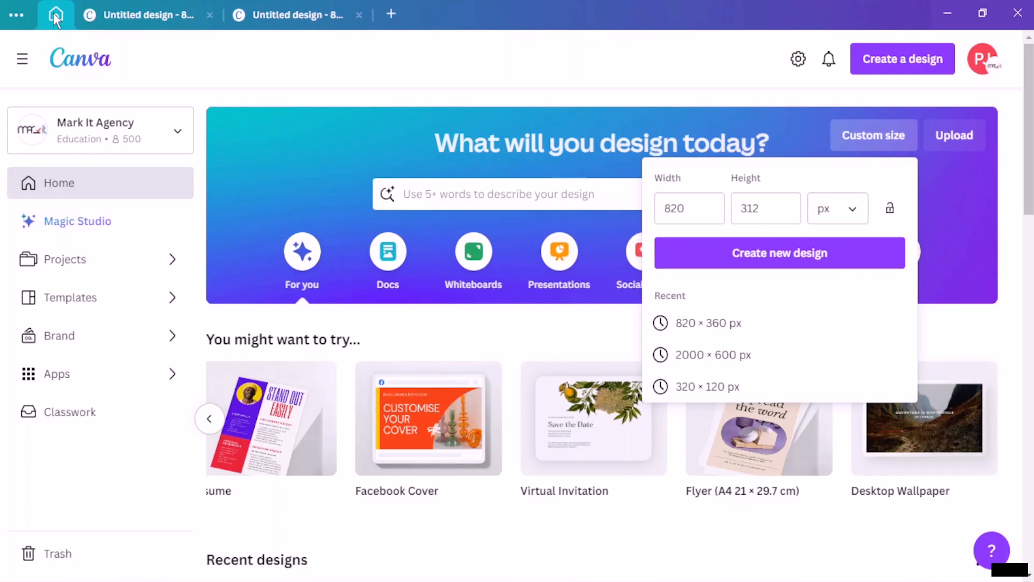
click(697, 209)
key(BackSpace)
key(BackSpace)
key(BackSpace)
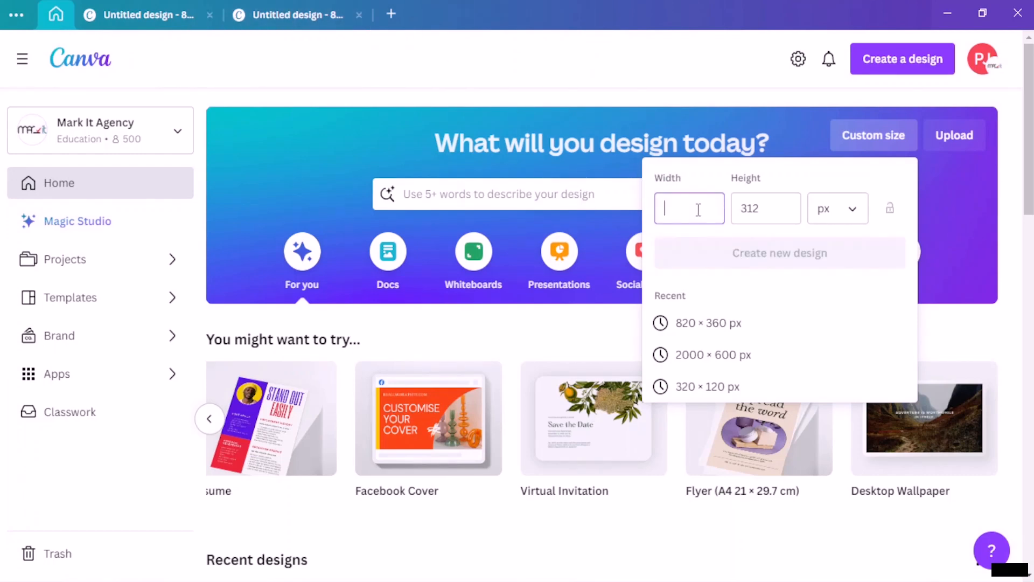
text(640)
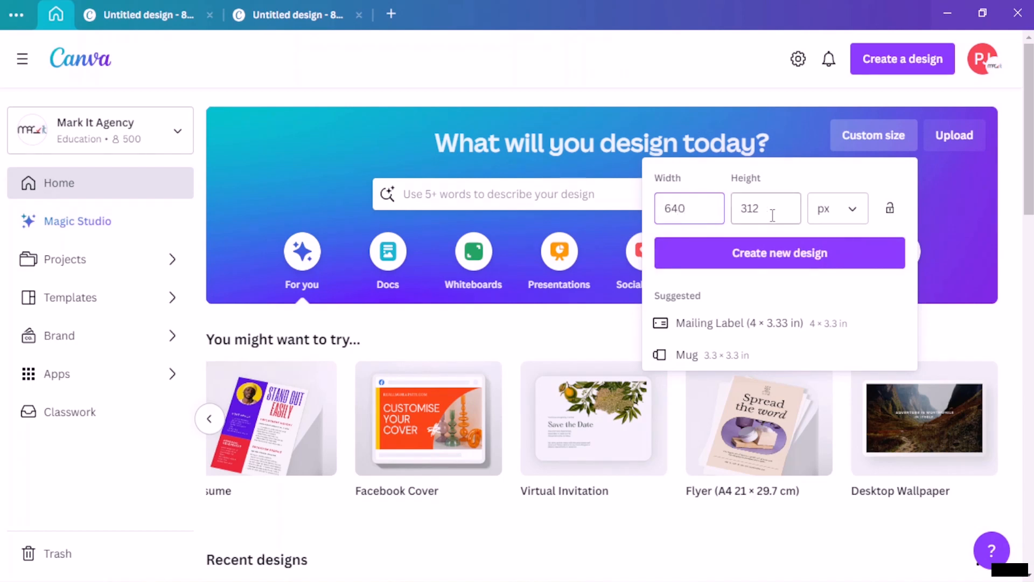
click(772, 215)
key(BackSpace)
key(BackSpace)
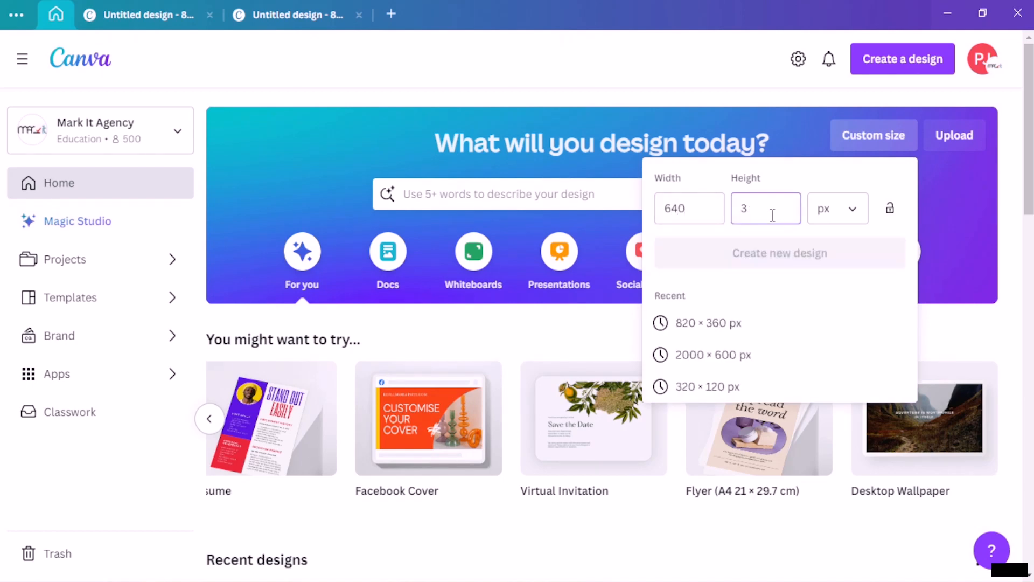
text(60)
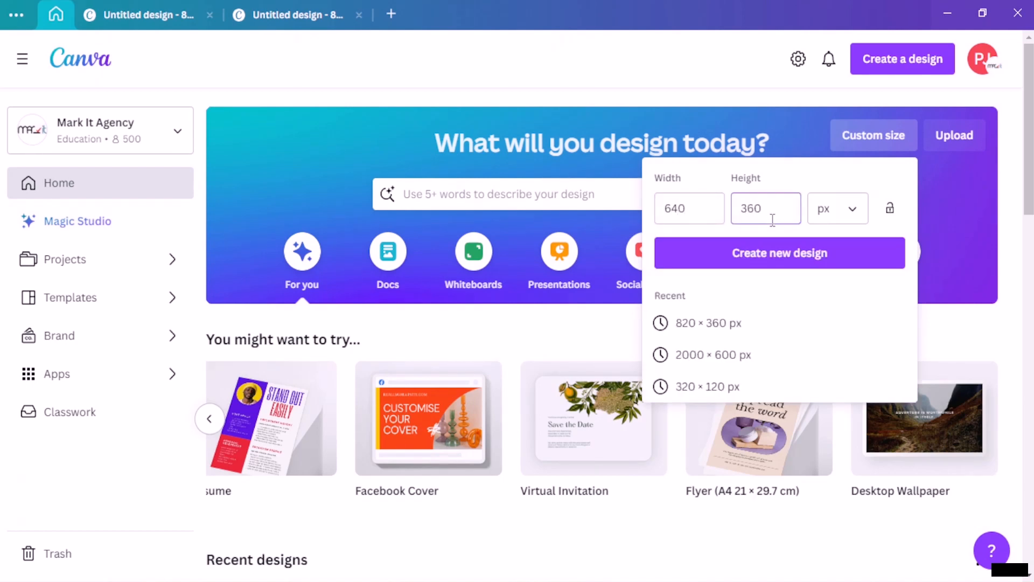
click(783, 252)
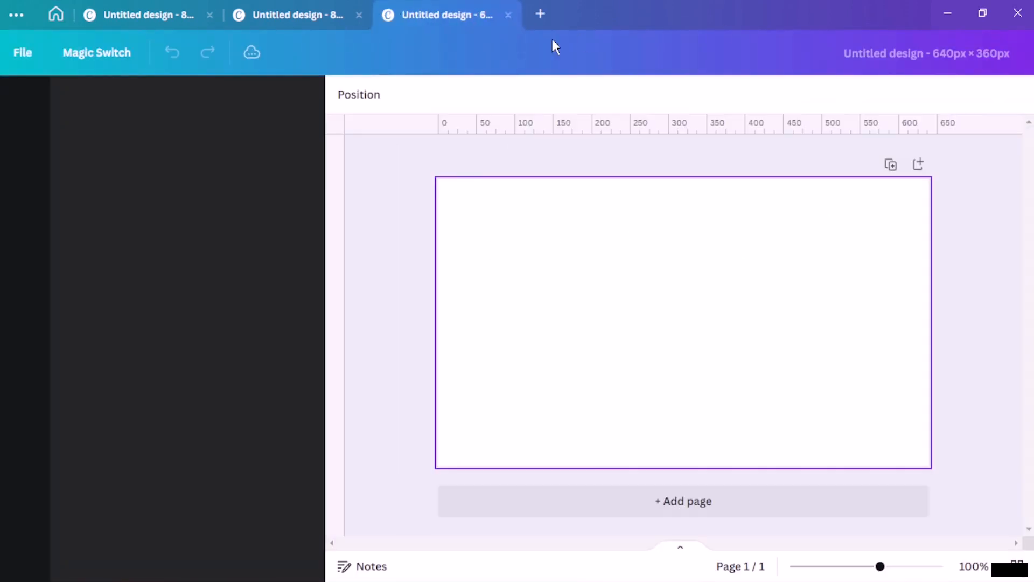
Step: Return to the 820 × 360 design and fill its page background with light blue
click(169, 12)
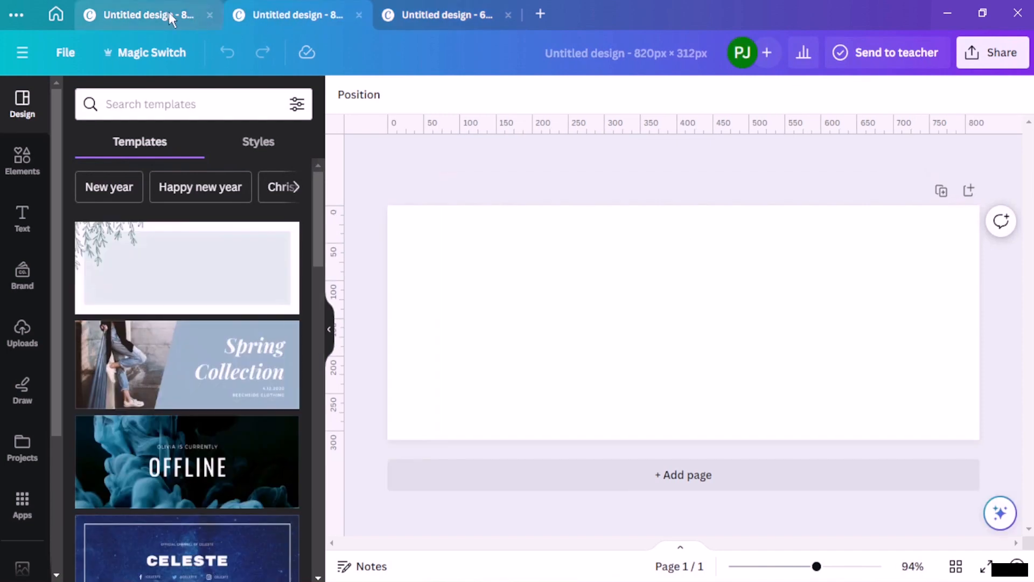
click(289, 11)
click(399, 11)
click(302, 19)
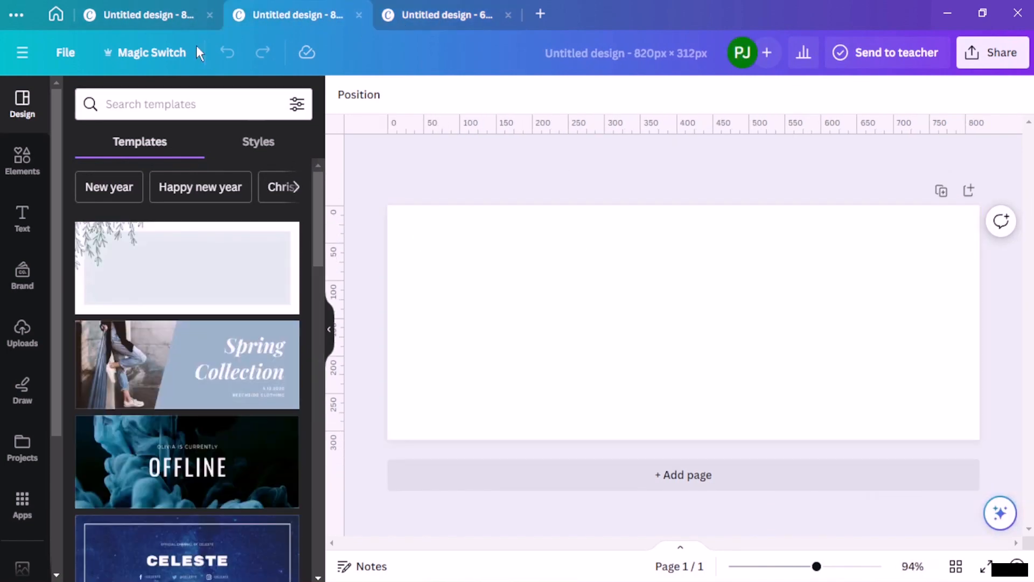
click(174, 16)
click(547, 256)
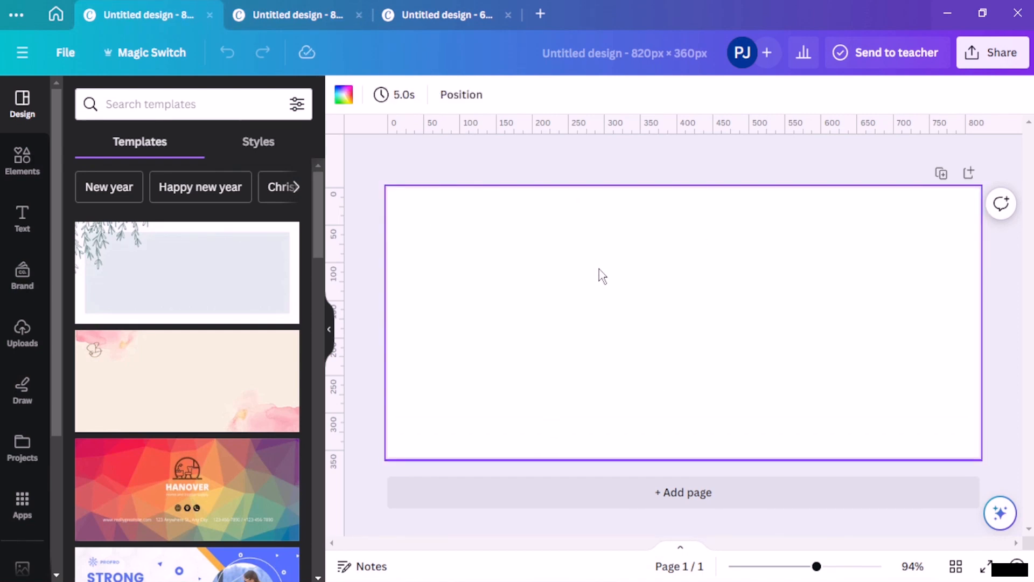
click(344, 96)
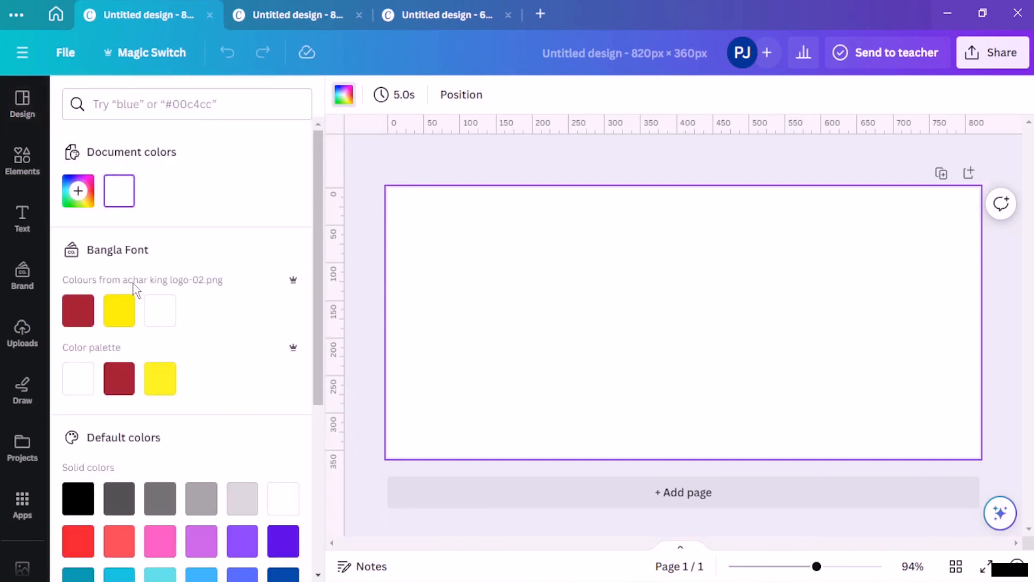
scroll(231, 410, down, 3)
scroll(229, 461, down, 2)
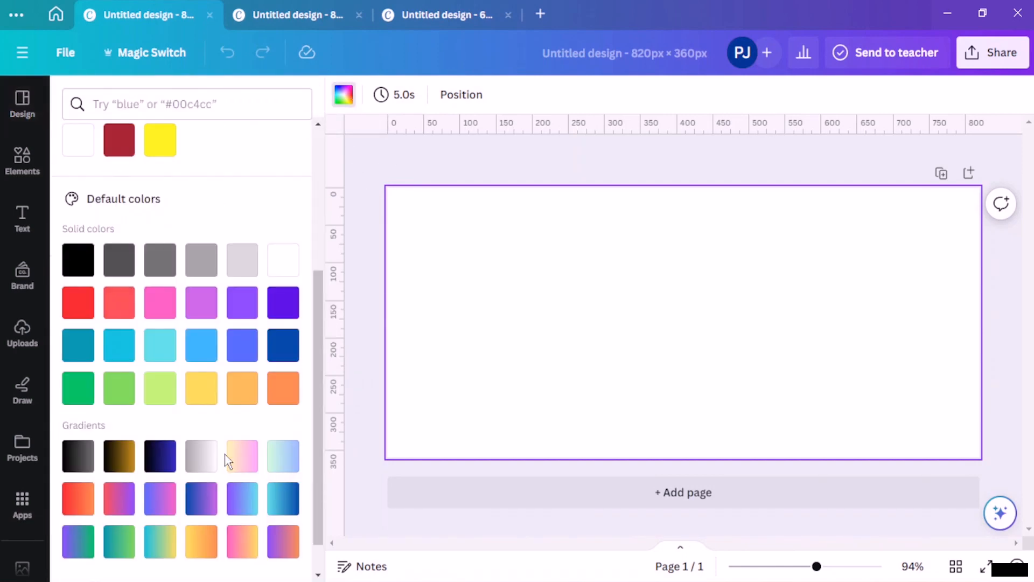
click(162, 347)
click(197, 355)
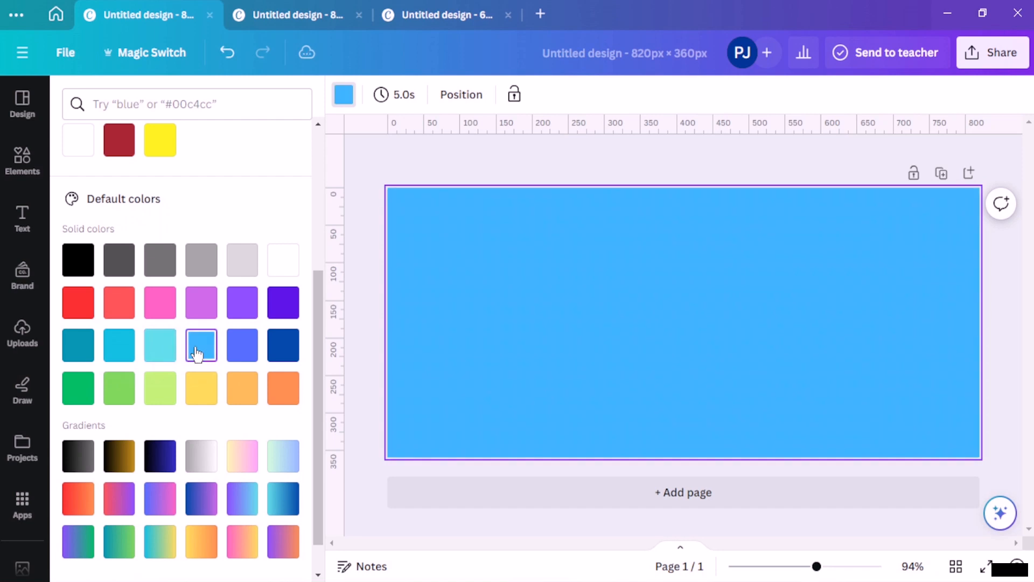
Step: Fine-tune the background colour to #8AB7D1 with the custom colour picker
scroll(161, 323, up, 5)
click(78, 191)
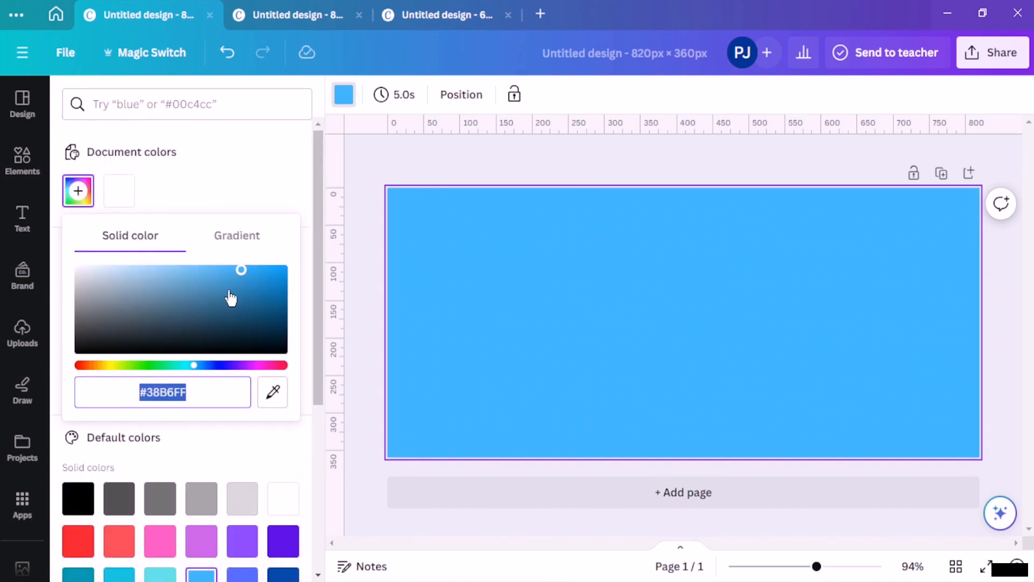
click(174, 289)
drag(175, 290, 147, 280)
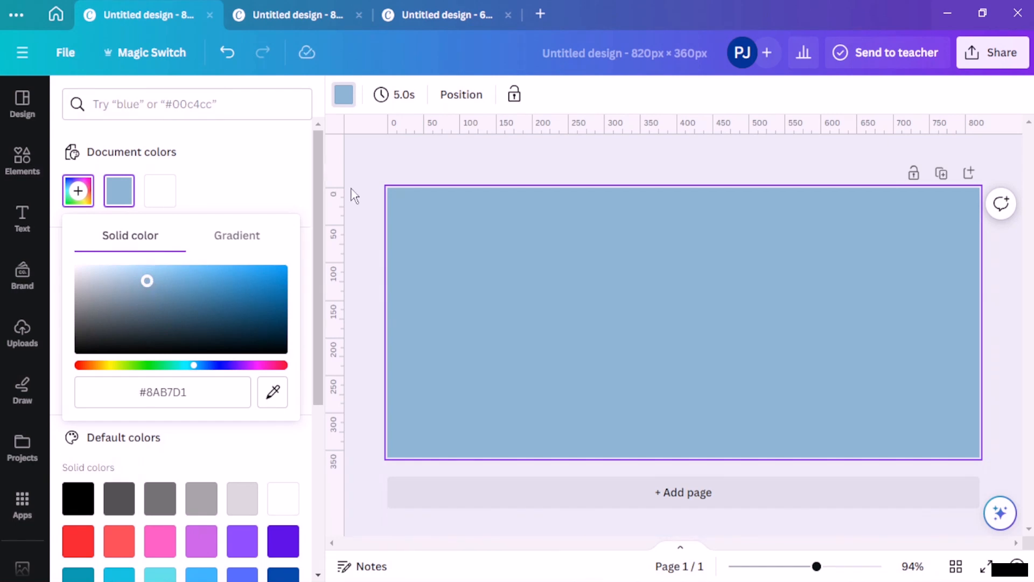
click(393, 169)
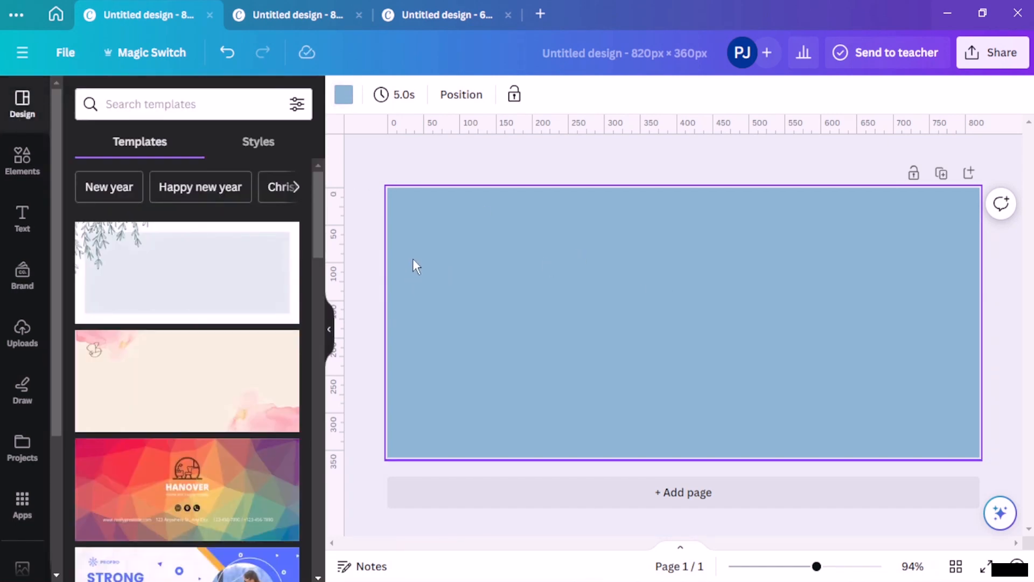
click(467, 173)
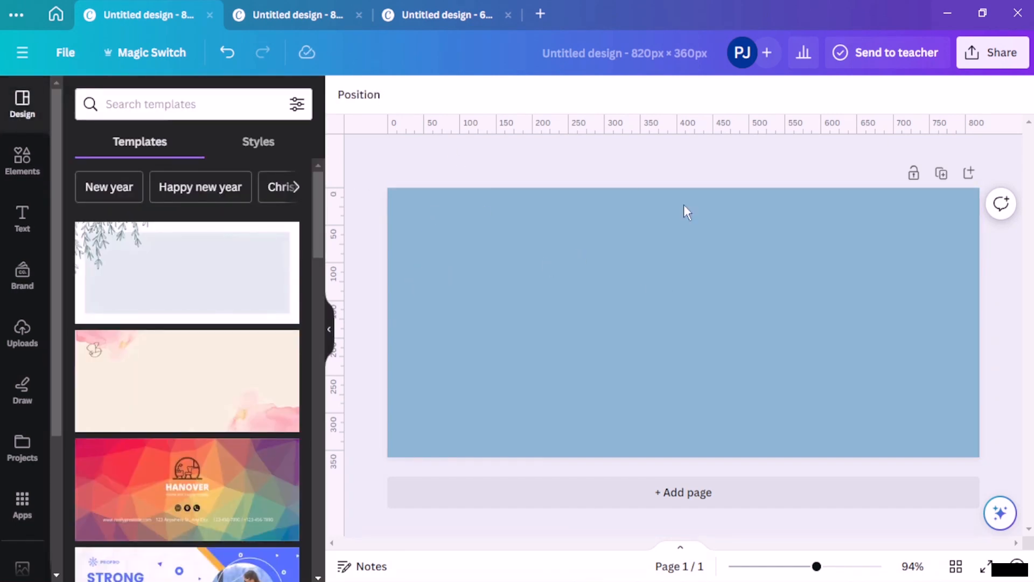
Step: Stretch a dark red square over the whole 820 × 312 page, then go to the 640 × 360 design
click(311, 10)
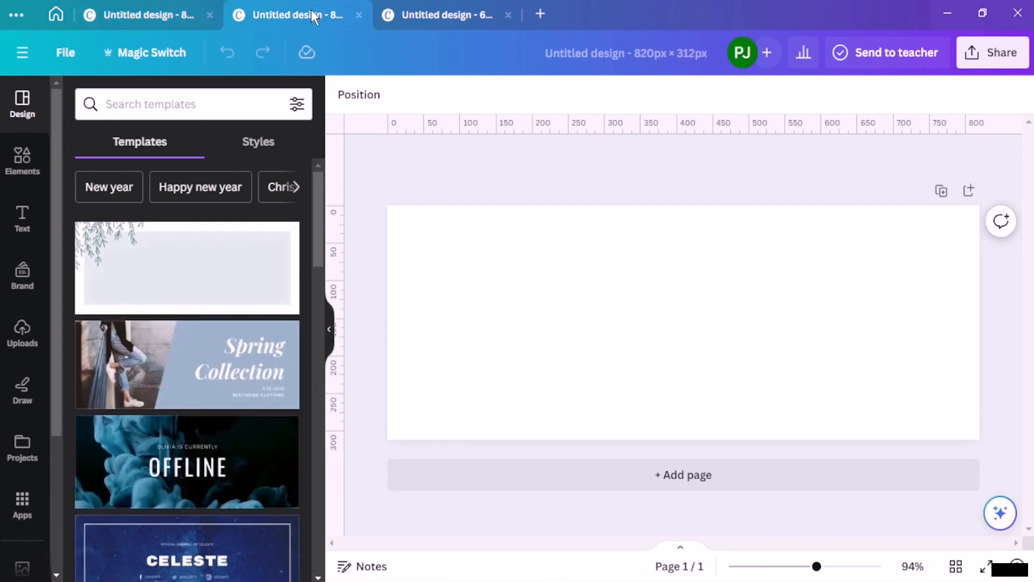
click(18, 163)
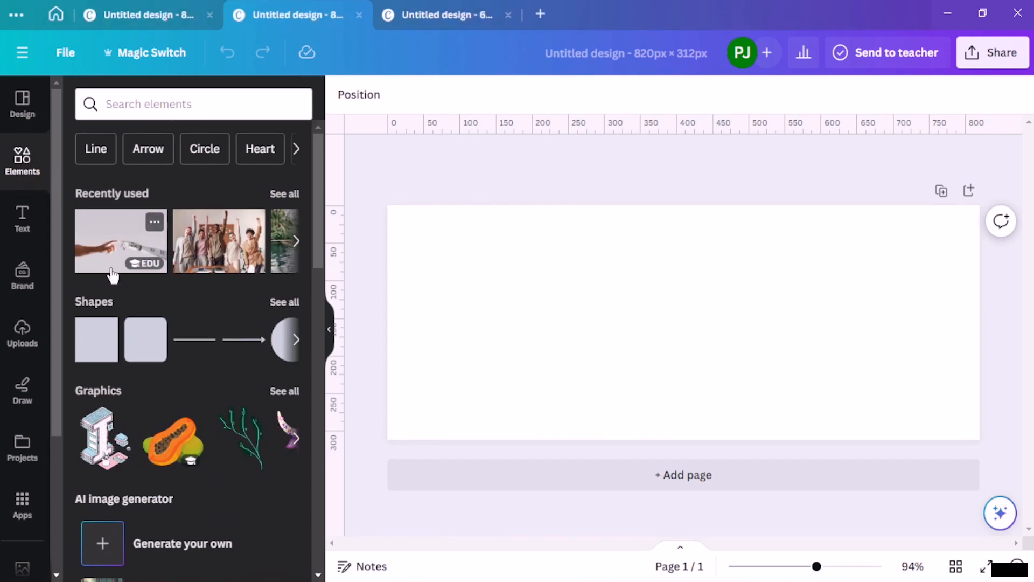
click(103, 330)
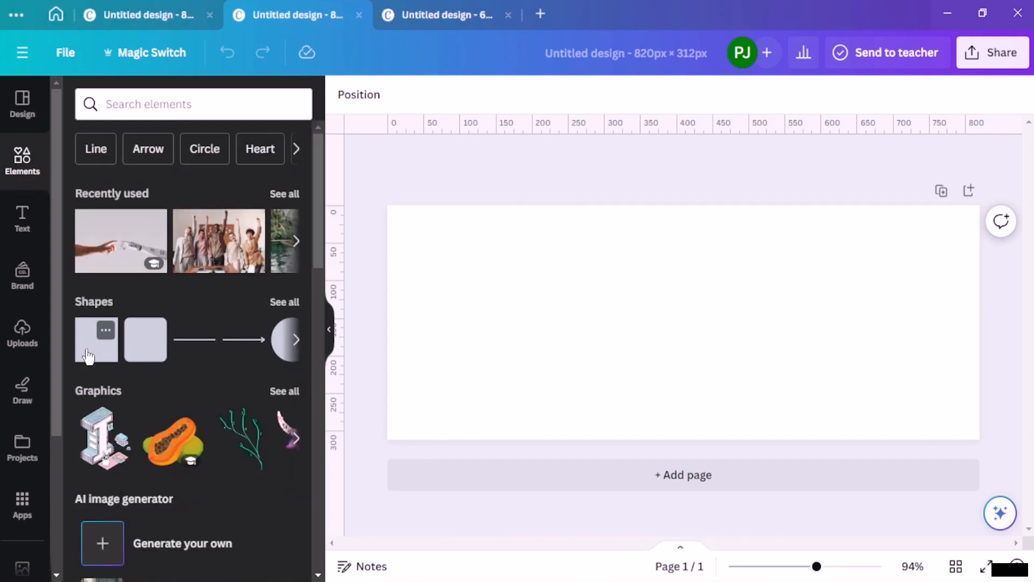
click(87, 356)
drag(689, 341, 978, 436)
click(586, 189)
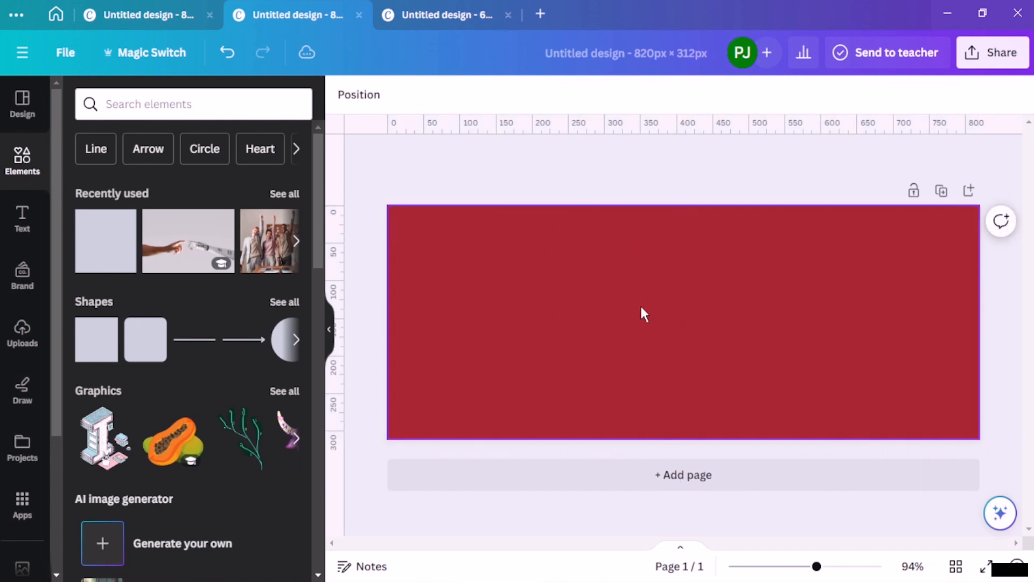
click(427, 11)
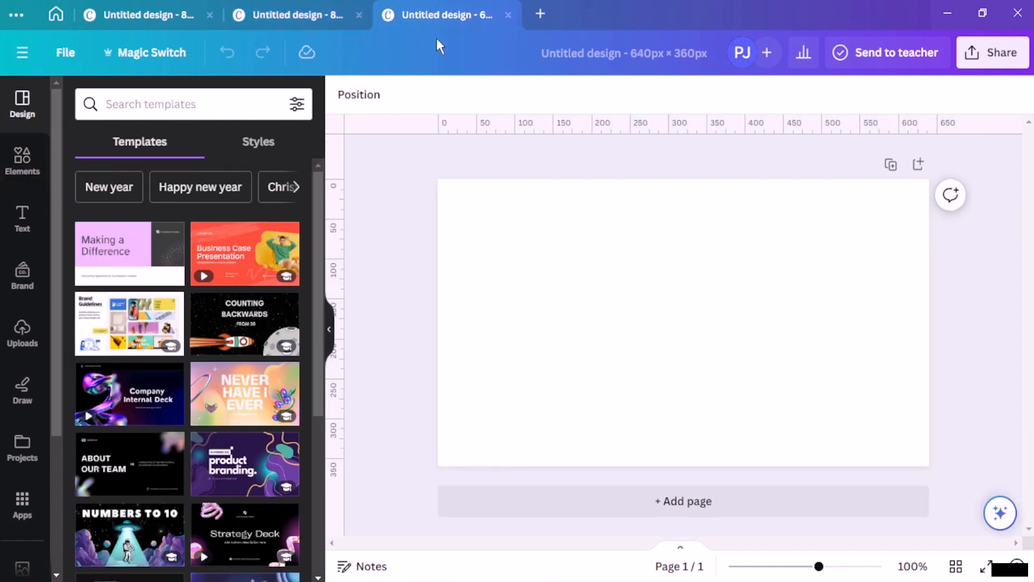
click(32, 169)
Step: Make a purple rectangle in the 640 × 360 design and copy it
click(100, 342)
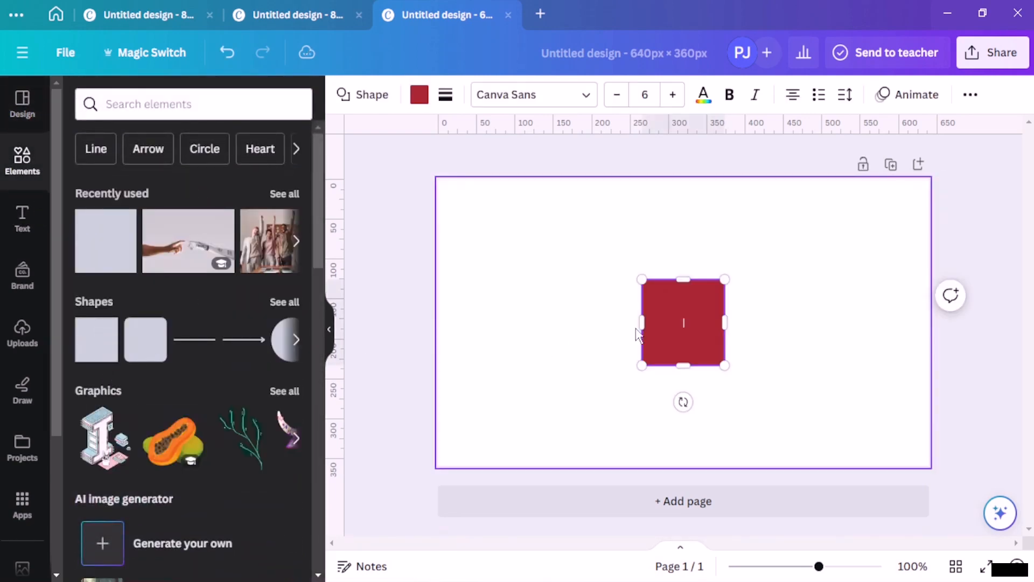
drag(644, 301, 484, 224)
click(419, 95)
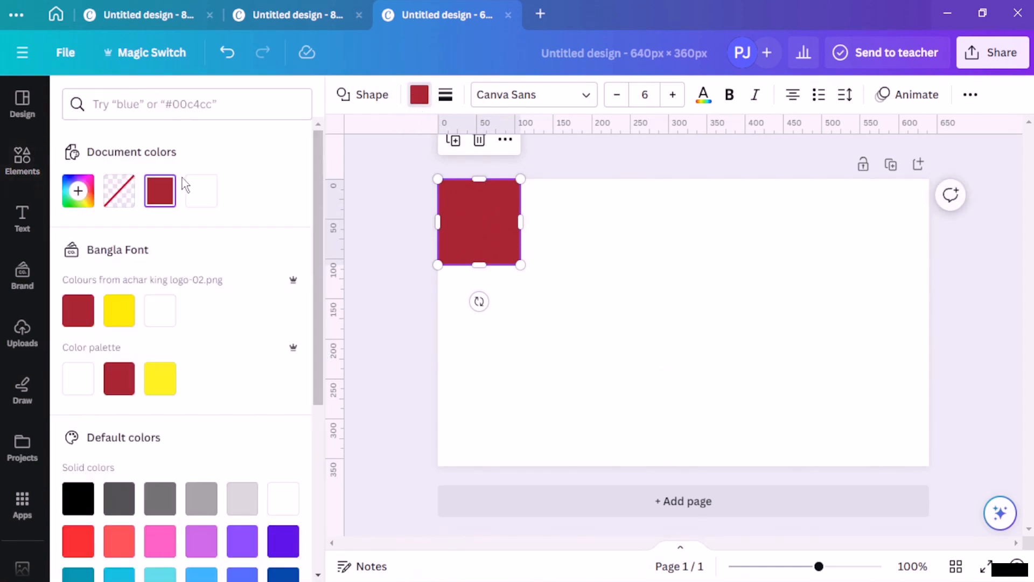
click(201, 540)
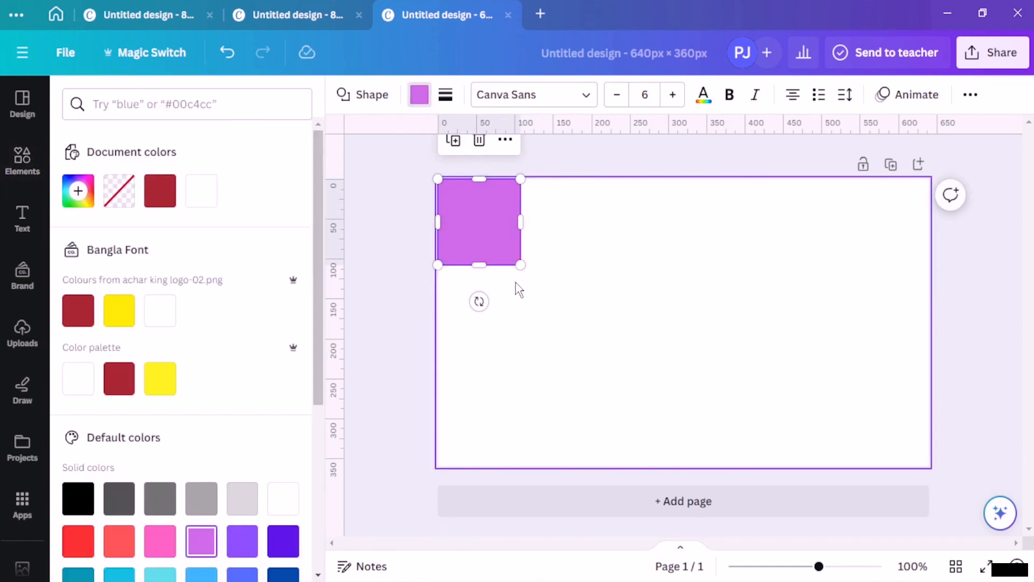
drag(522, 269, 930, 464)
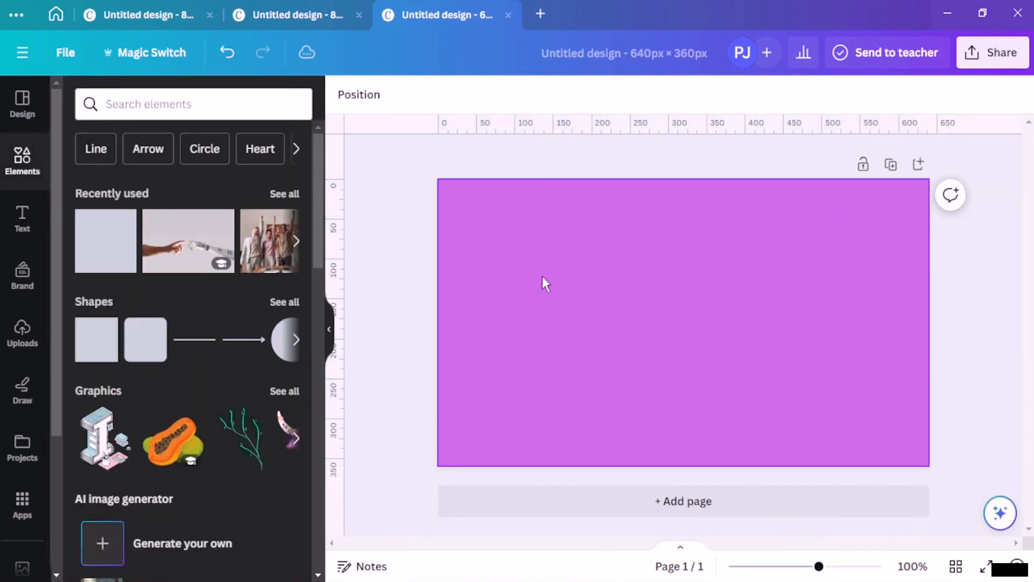
right_click(574, 287)
click(657, 253)
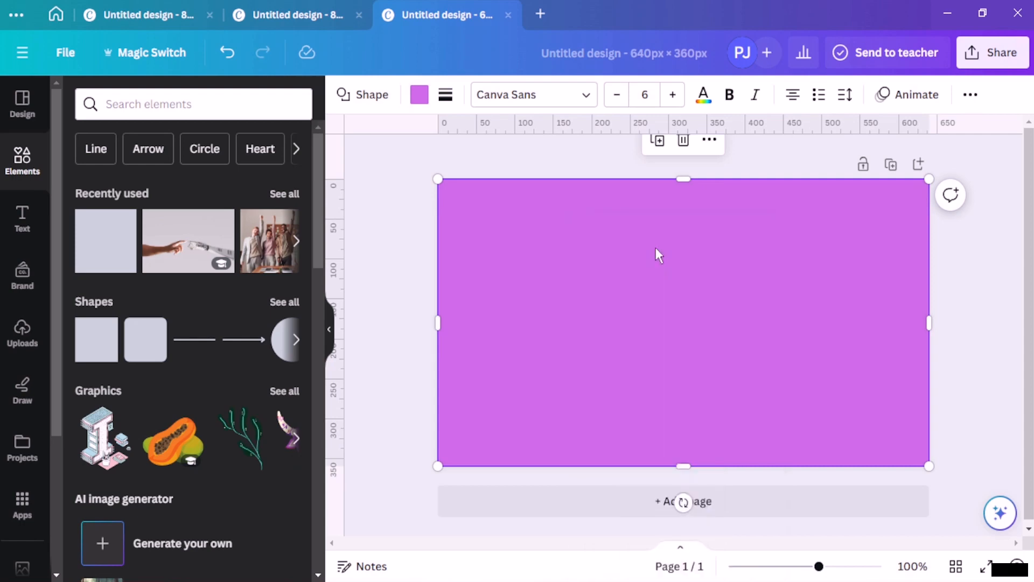
Step: Paste the purple rectangle into the 820 × 360 design and centre it over the blue
click(140, 15)
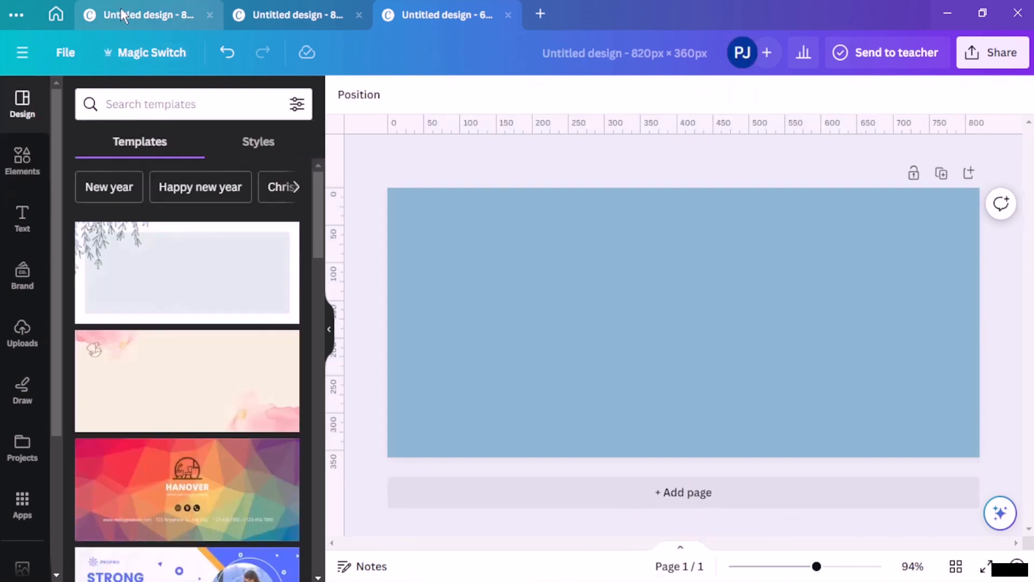
right_click(549, 308)
click(614, 362)
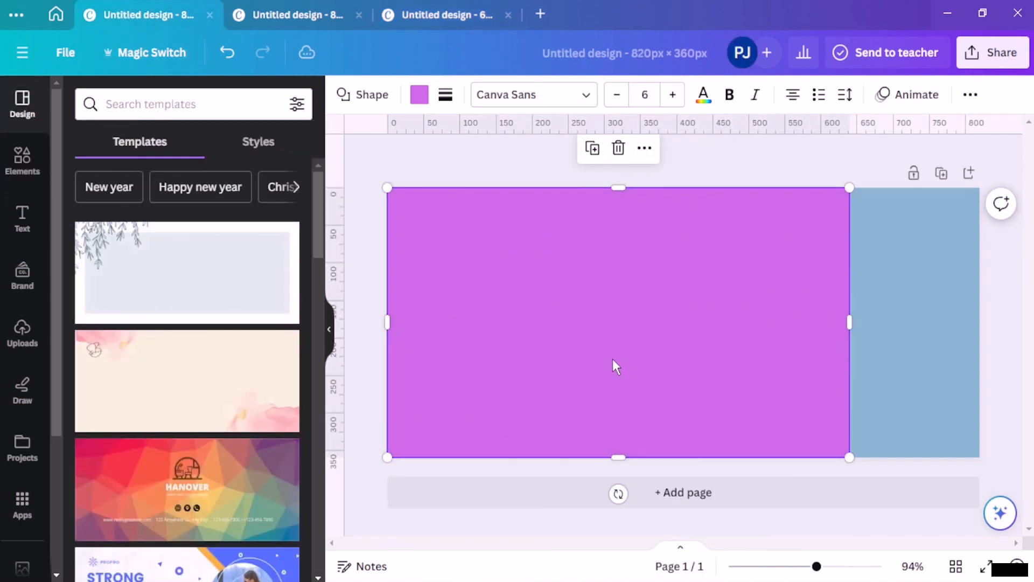
drag(586, 345, 654, 337)
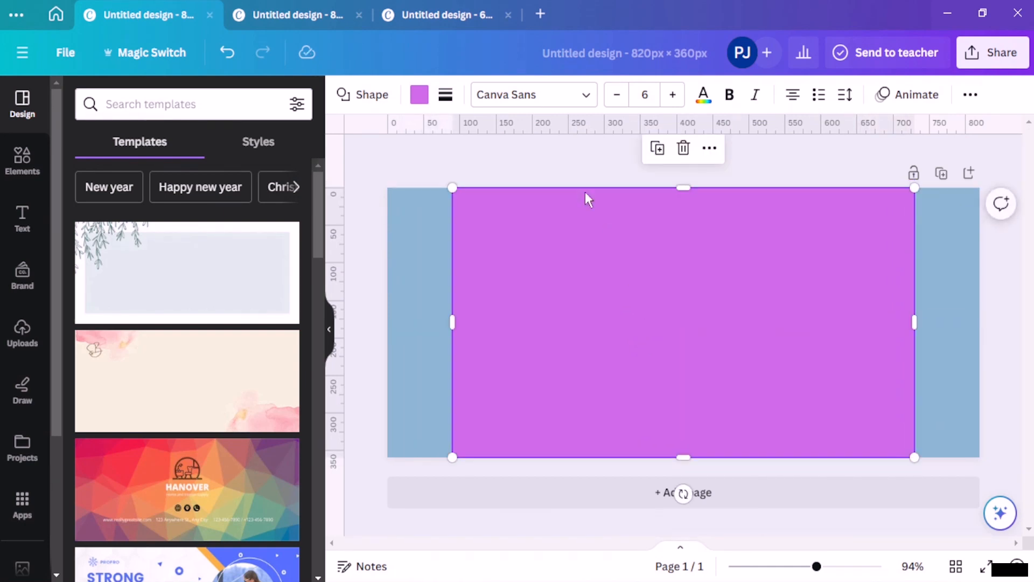
click(546, 160)
Step: Copy the red rectangle from the 820 × 312 design and paste it centred in the 820 × 360 design
click(321, 21)
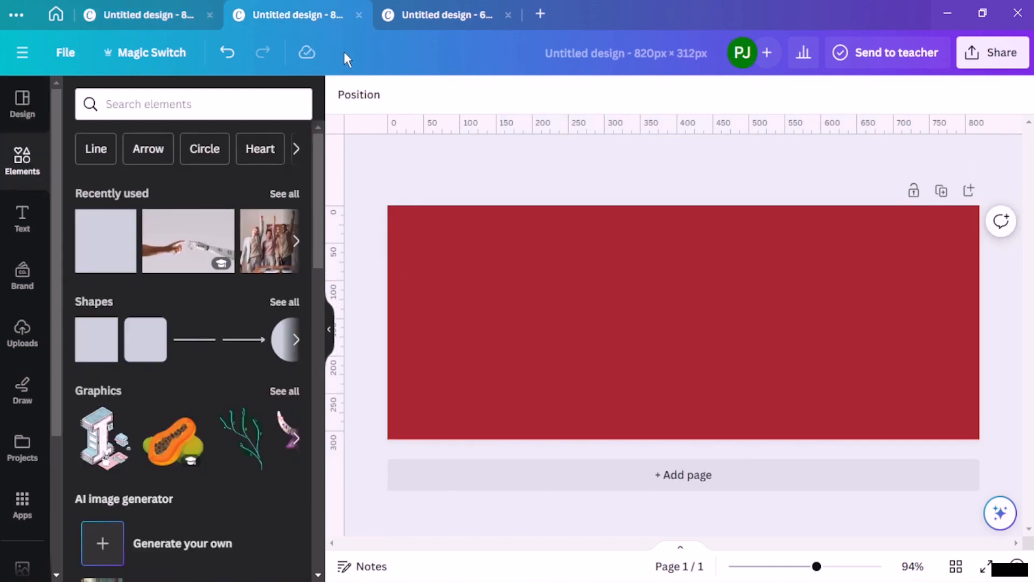
click(573, 296)
right_click(574, 297)
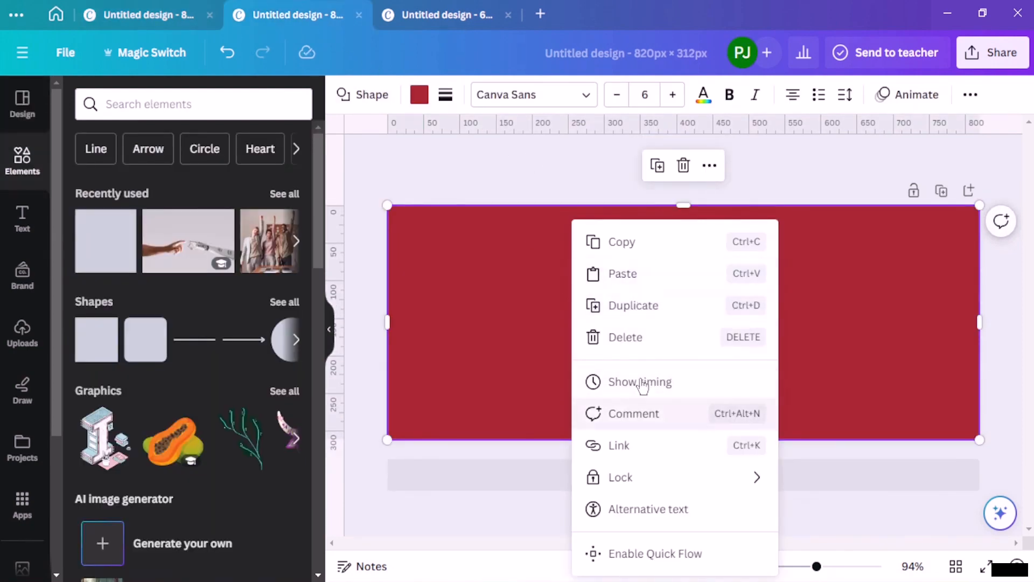
click(651, 248)
click(160, 20)
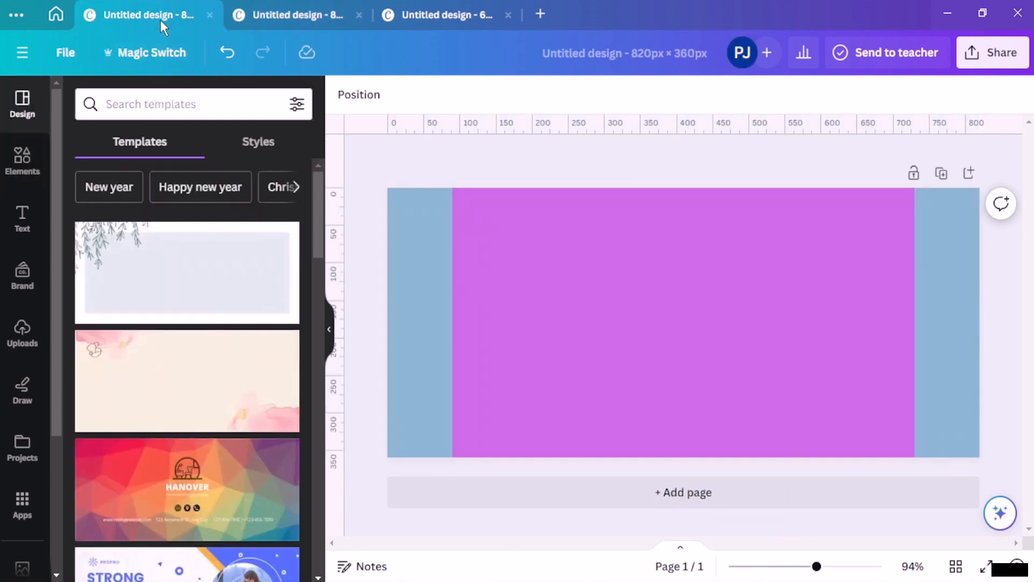
right_click(536, 290)
click(586, 230)
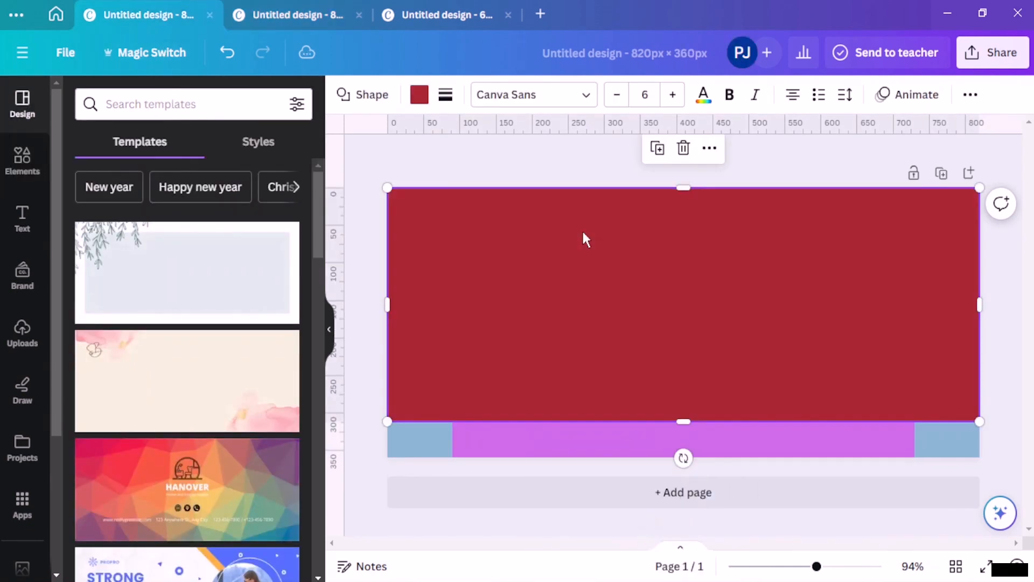
drag(666, 268, 664, 279)
click(500, 153)
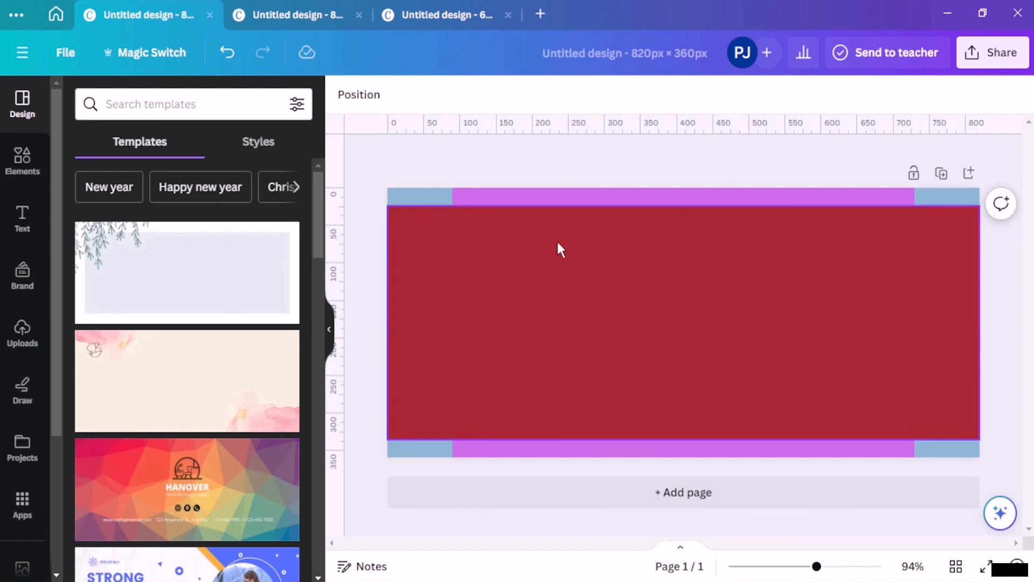
Step: Bring the purple rectangle forward in front of the red rectangle
click(533, 198)
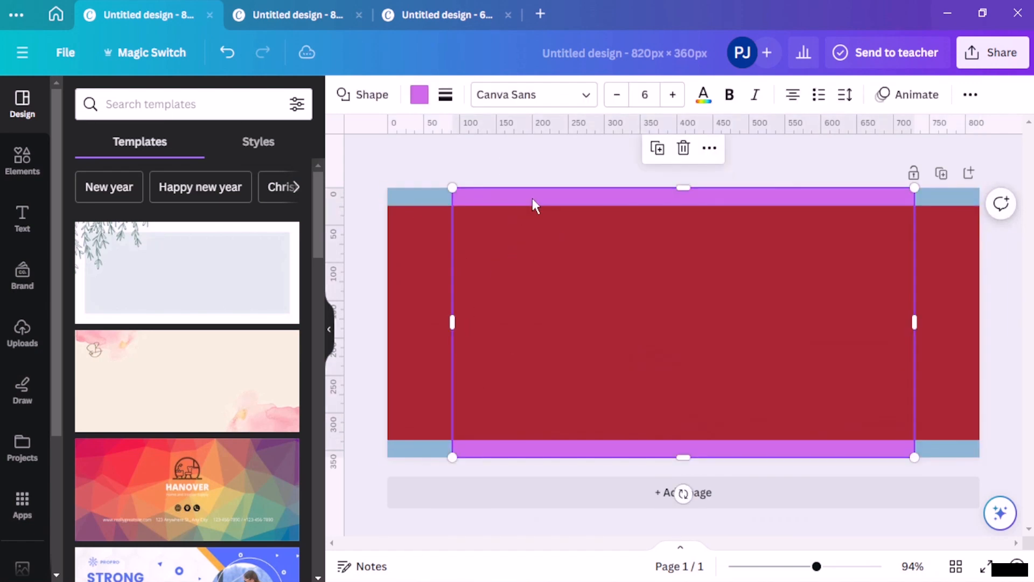
right_click(532, 198)
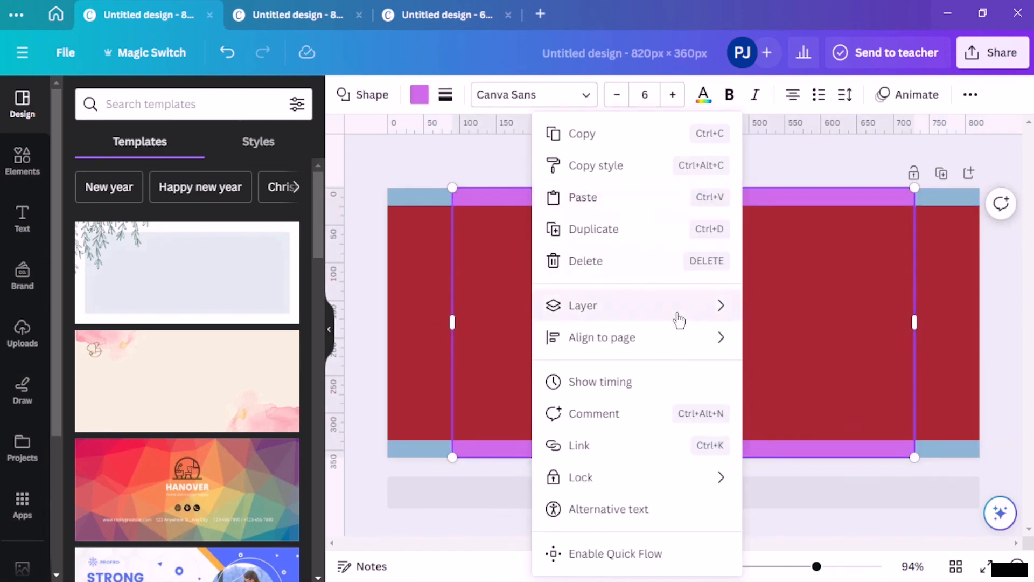
mouse_move(681, 316)
click(779, 304)
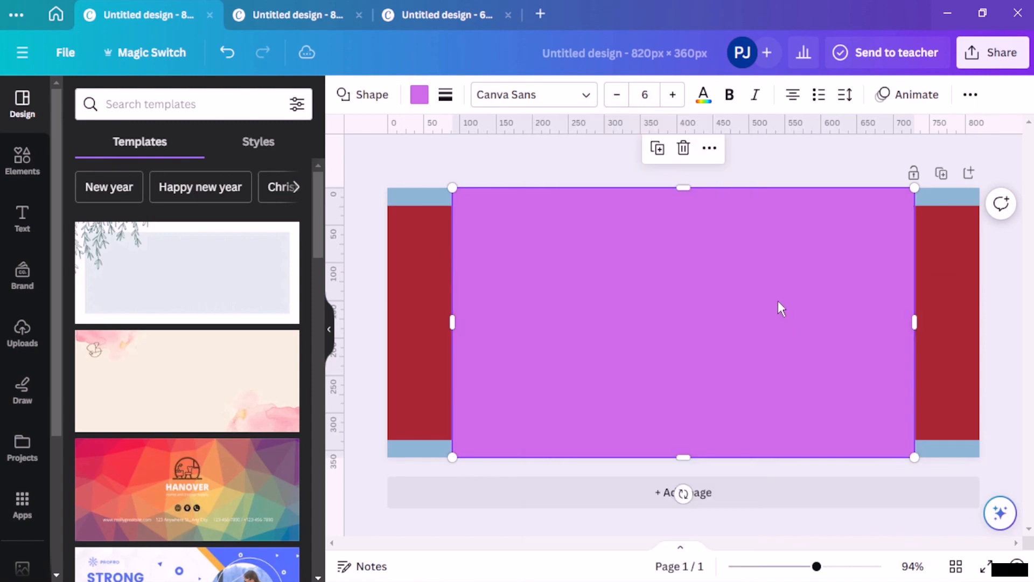
click(452, 161)
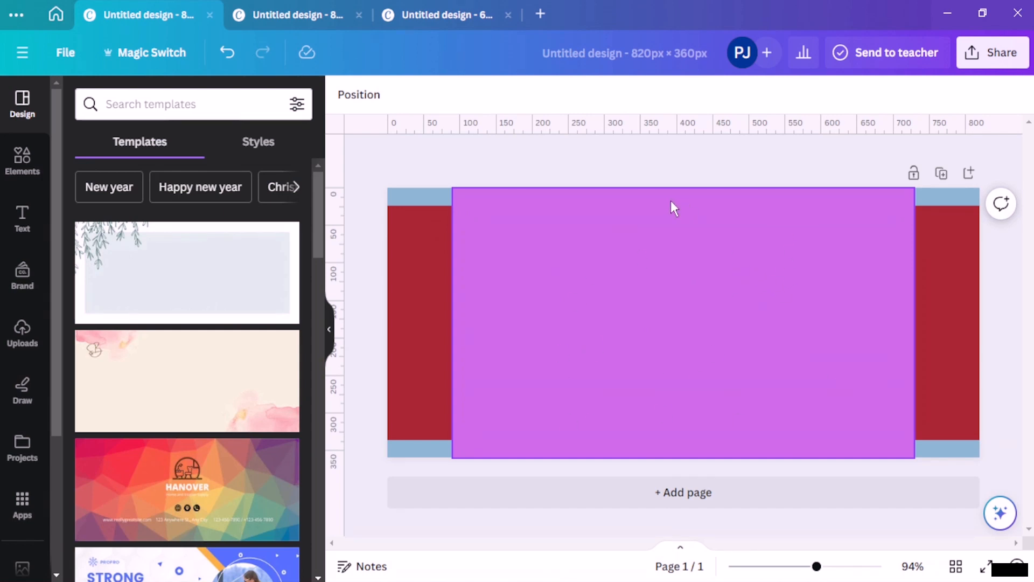
Step: Set the purple rectangle's transparency to about 48 so the red shows through as magenta
click(692, 209)
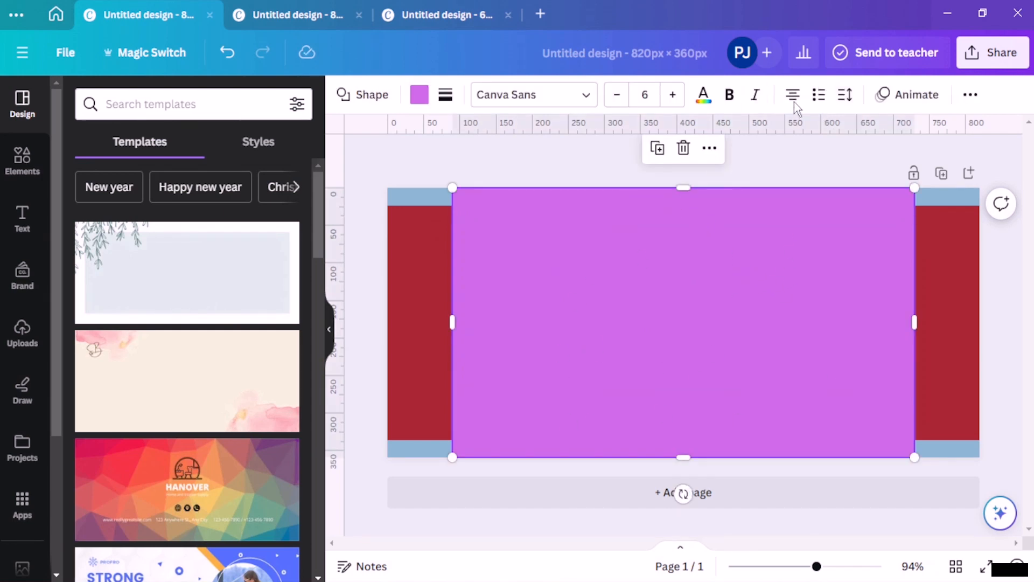
click(970, 96)
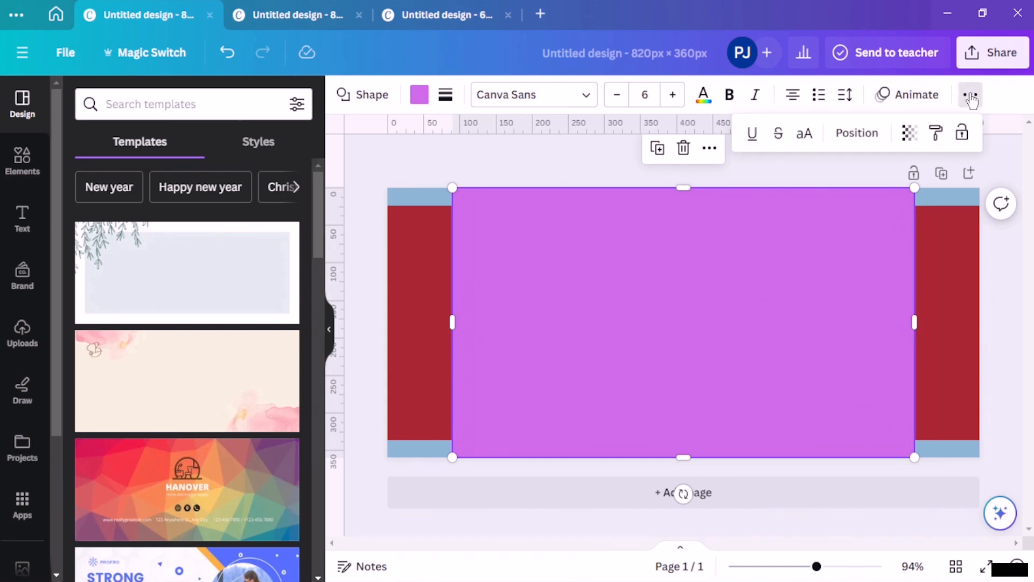
click(909, 133)
drag(850, 171, 833, 170)
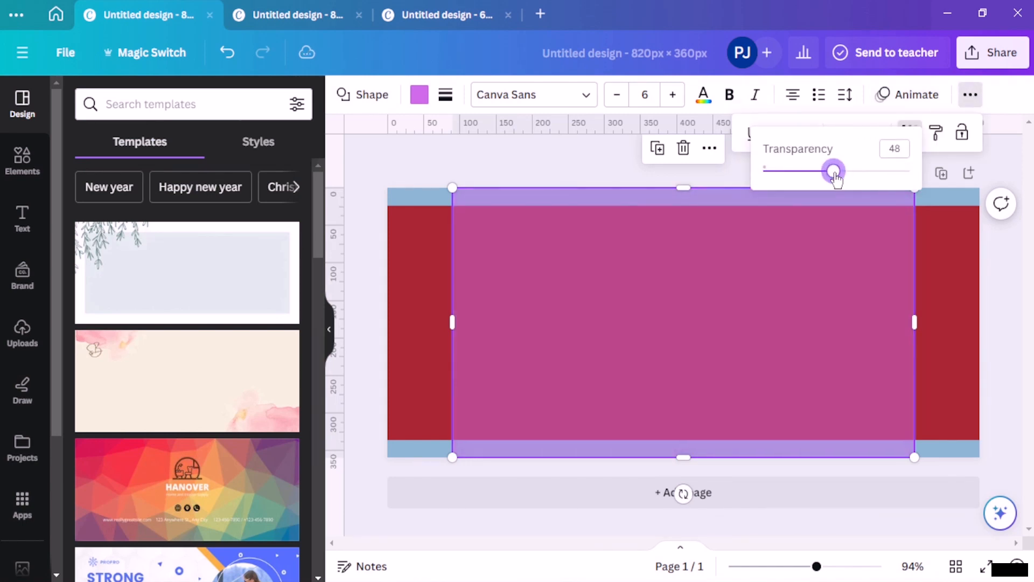
click(566, 159)
click(461, 159)
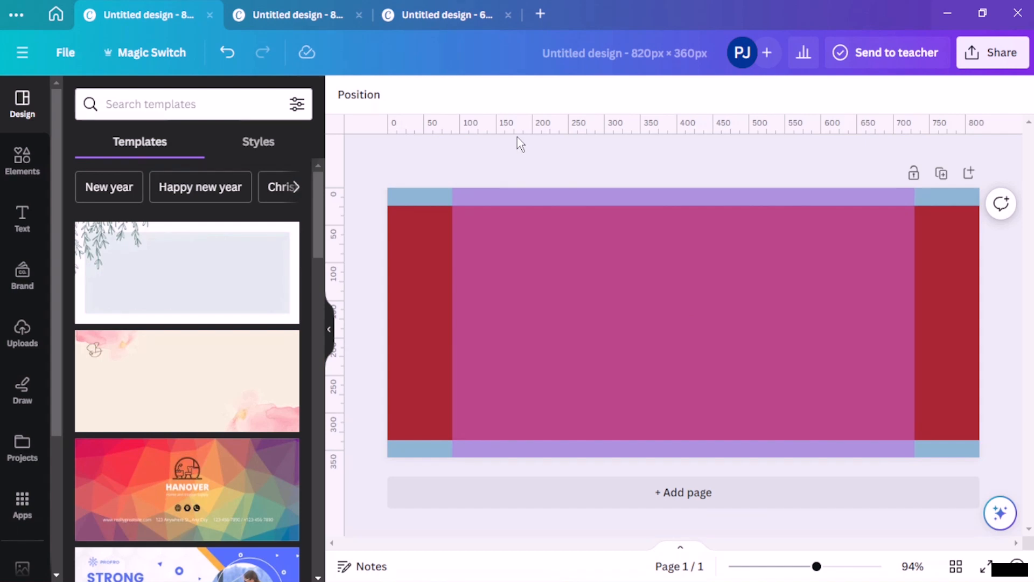
Step: Check the File menu's view settings, then collapse the side panel to widen the canvas
click(73, 64)
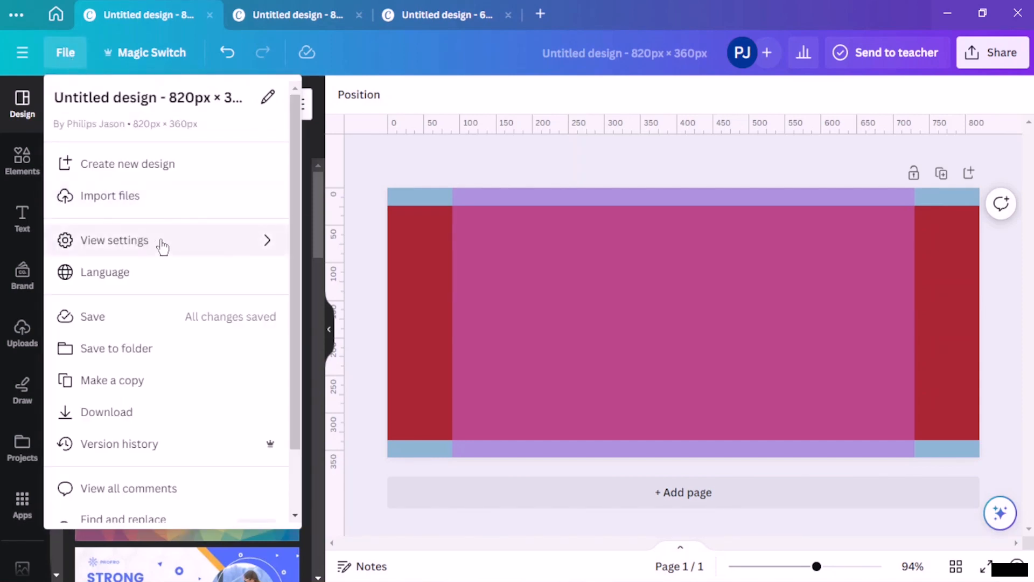
mouse_move(159, 245)
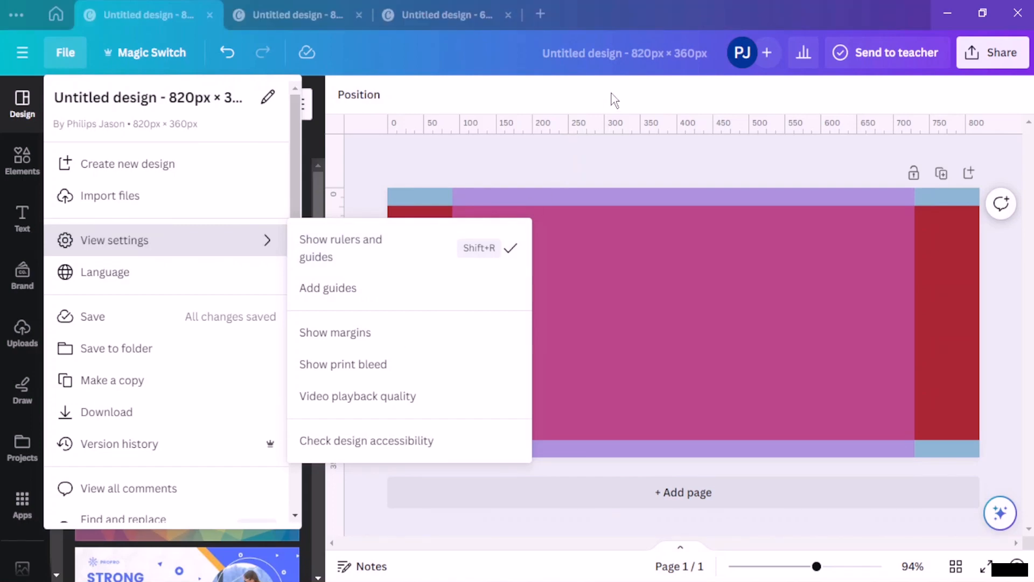
click(429, 195)
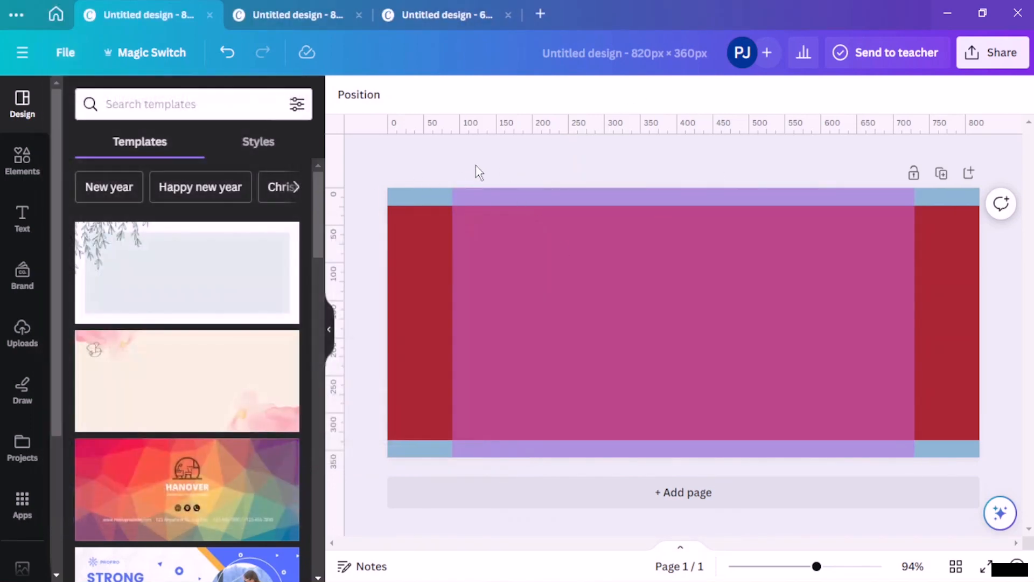
click(331, 331)
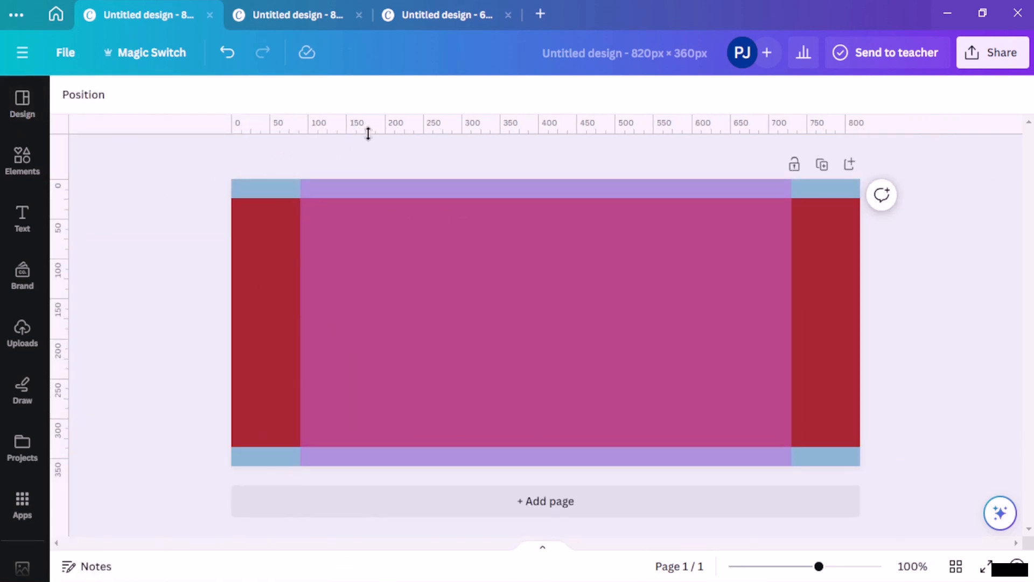
Step: Drag two horizontal and two vertical guides from the rulers along the centre rectangle's edges
drag(368, 134, 365, 451)
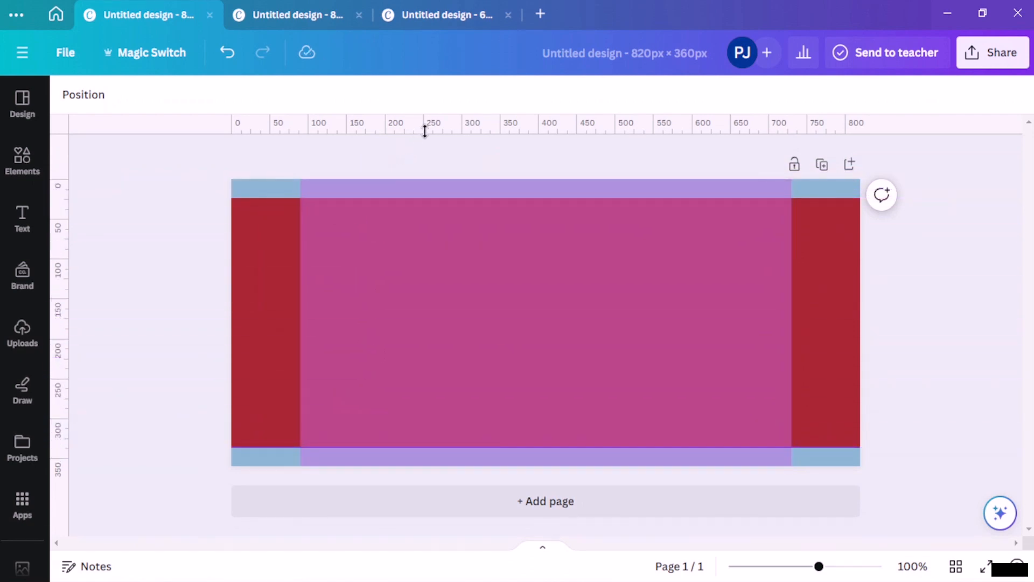
drag(425, 131, 415, 196)
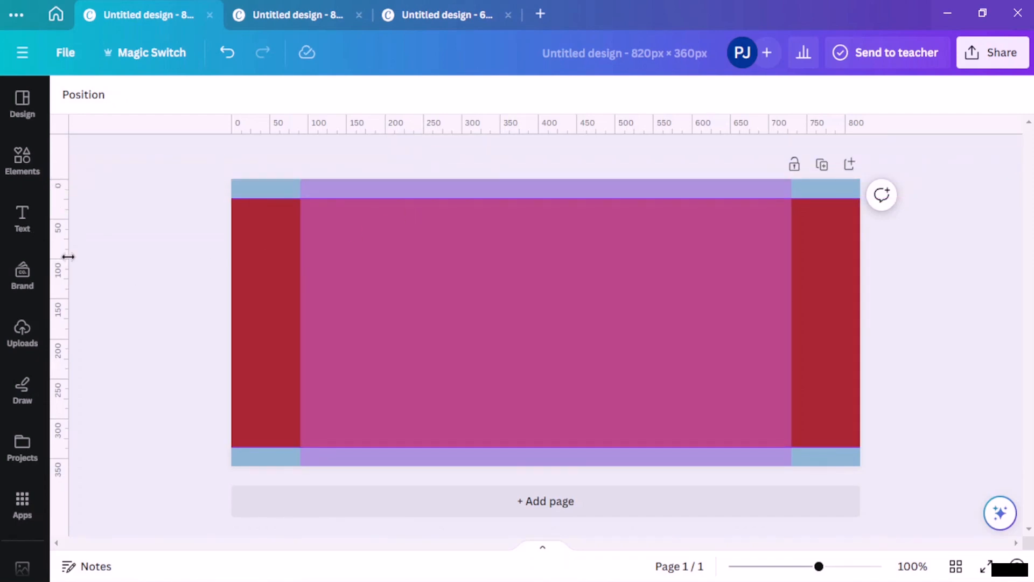
drag(68, 257, 787, 261)
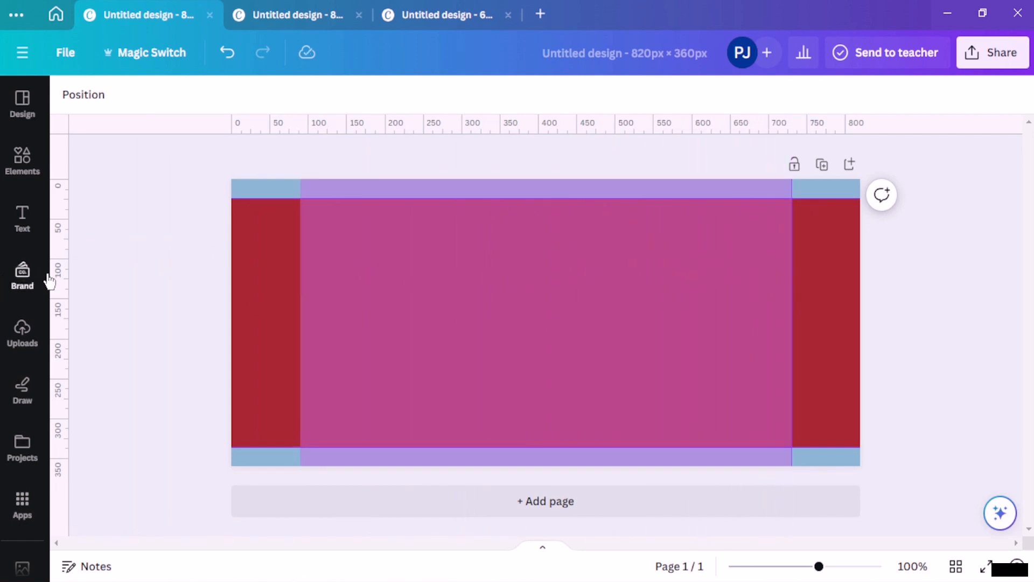
drag(64, 268, 302, 273)
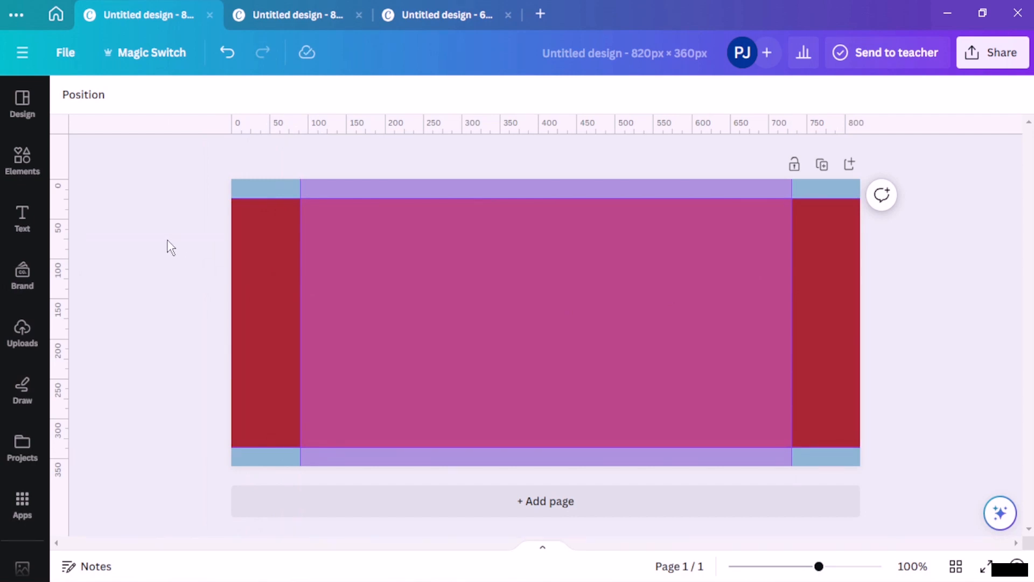
Step: Close the 820 × 312 and 640 × 360 design tabs
click(366, 13)
click(359, 14)
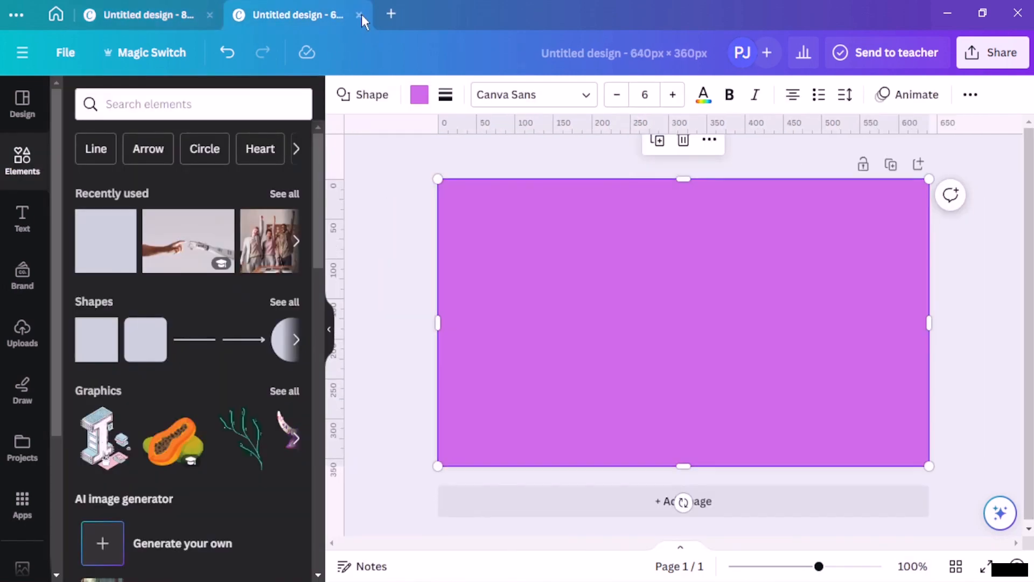
click(359, 15)
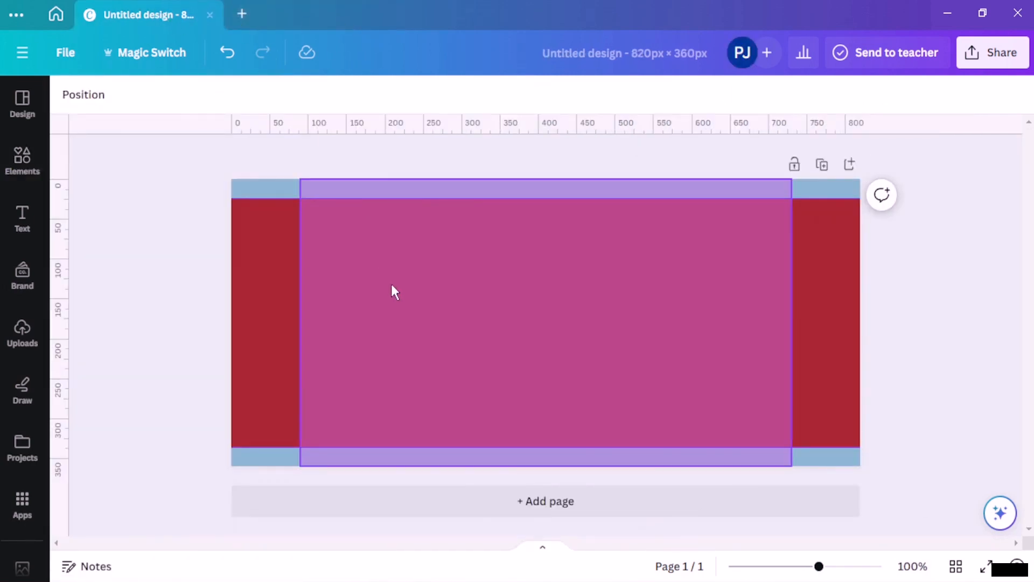
Step: Delete the red and pink rectangles and move the lower horizontal guide to 336 px
click(253, 280)
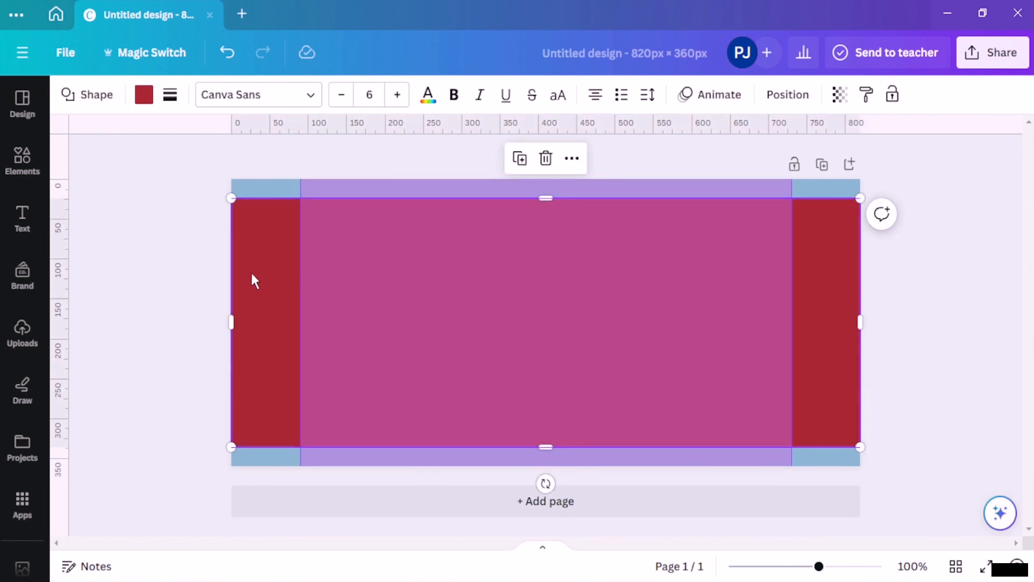
key(Delete)
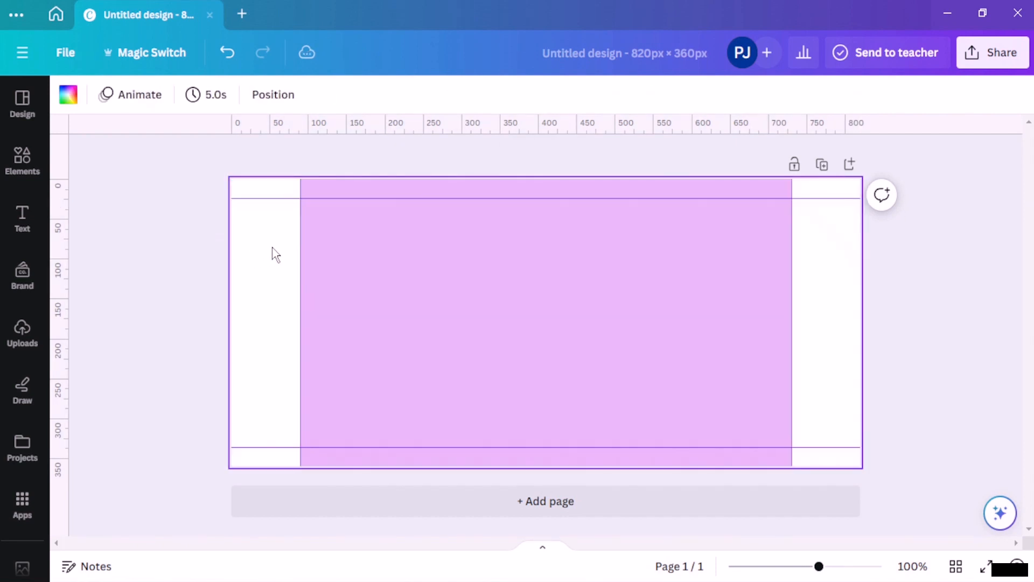
key(Delete)
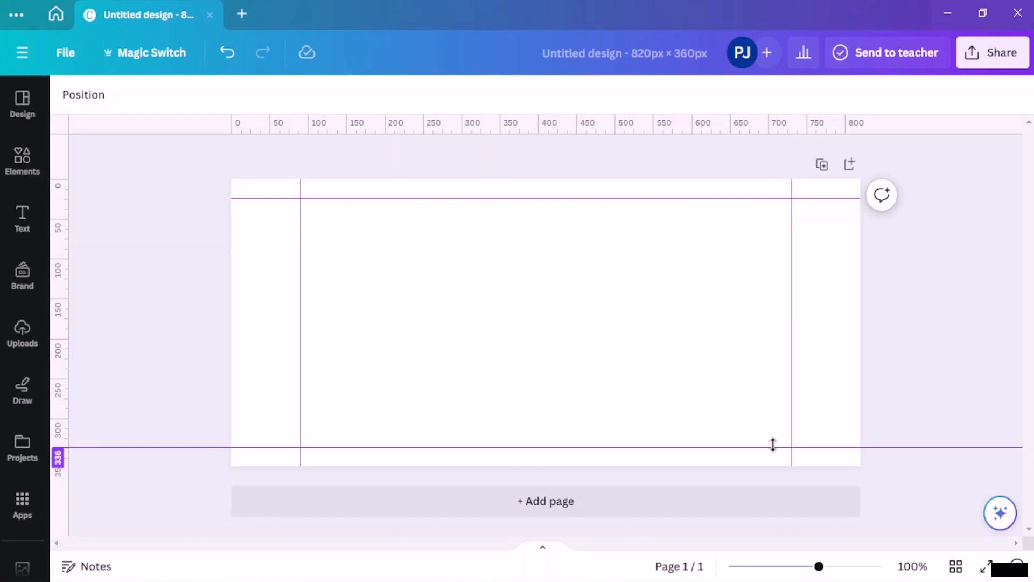
drag(773, 444, 773, 445)
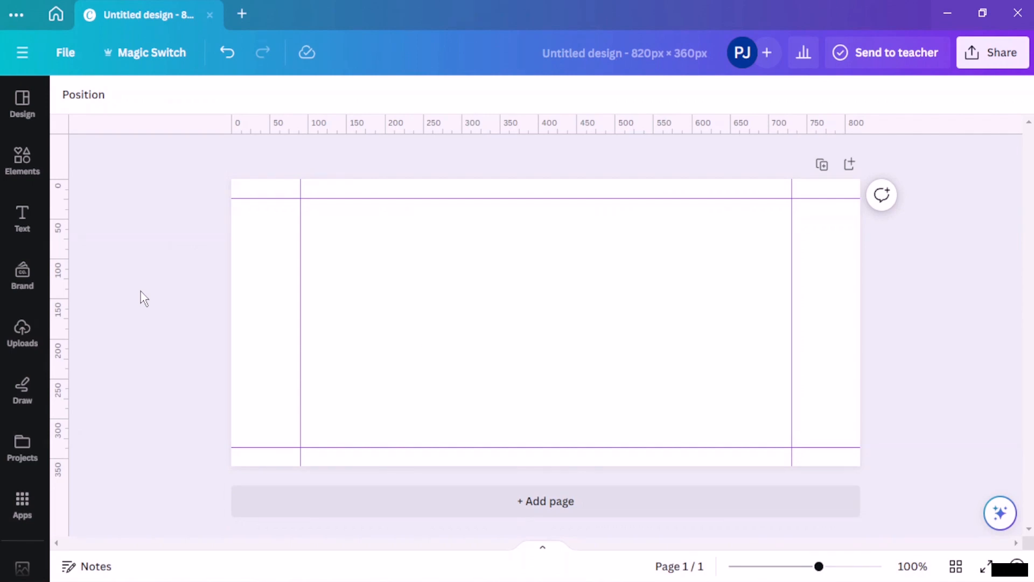
Step: Browse the design templates and style sets, then go back to the Elements library
click(22, 156)
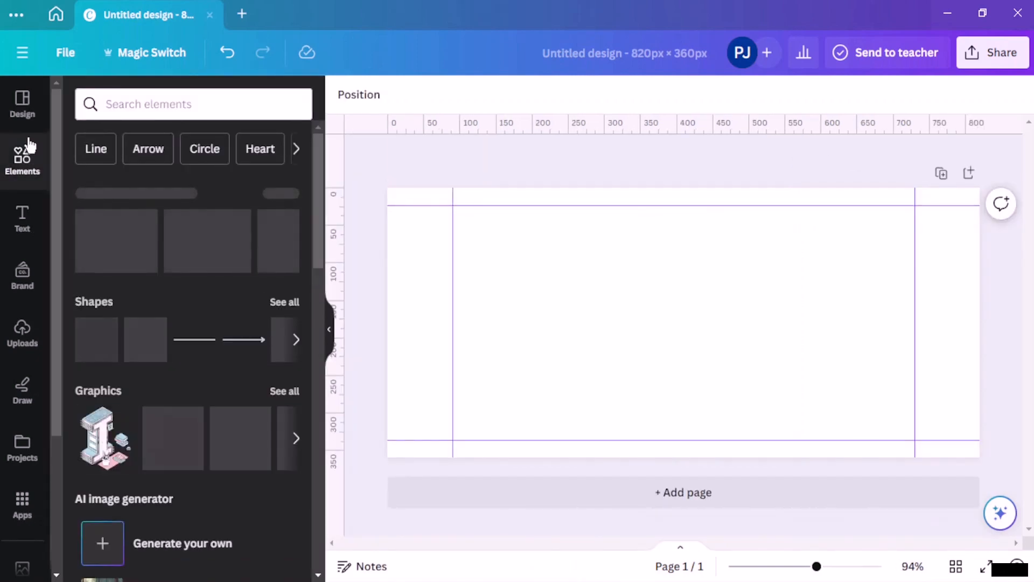
click(34, 115)
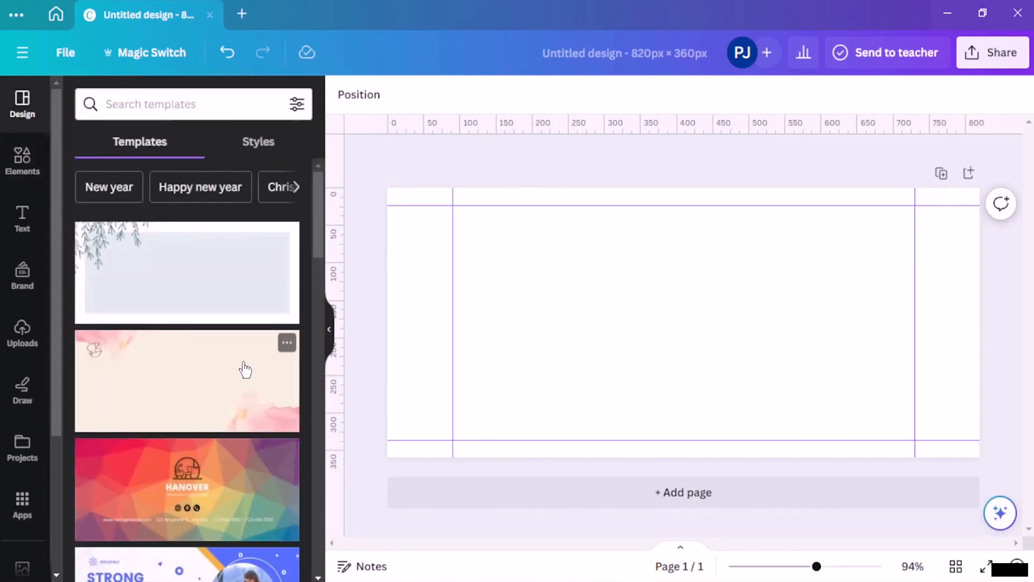
scroll(245, 370, down, 5)
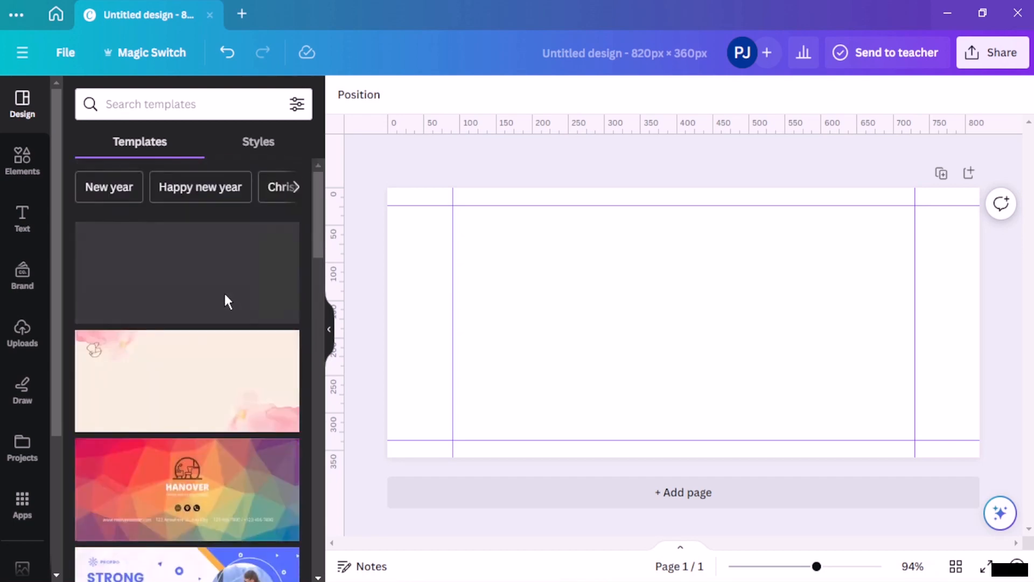
click(250, 153)
scroll(182, 327, down, 8)
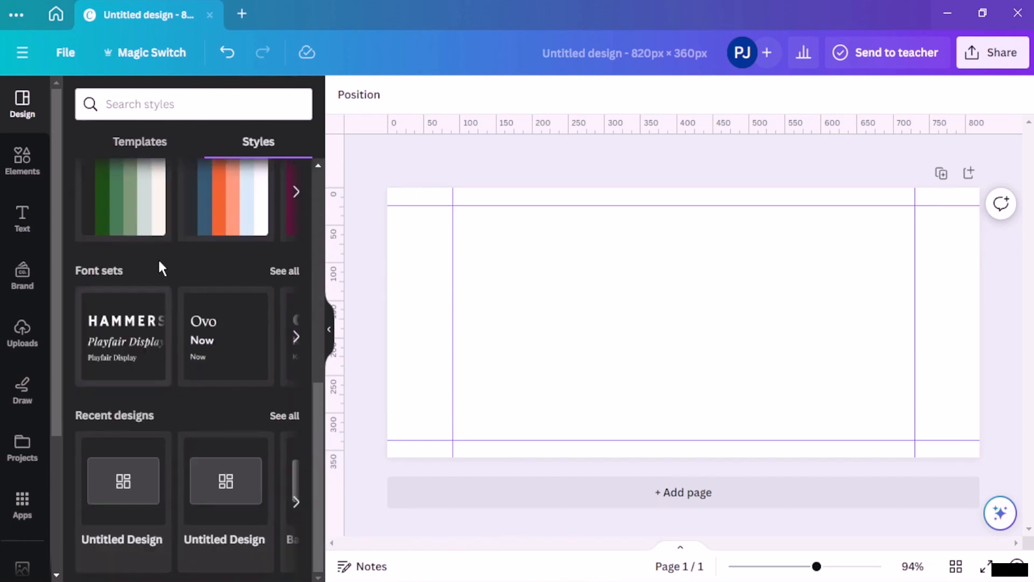
scroll(151, 252, up, 6)
scroll(150, 259, down, 4)
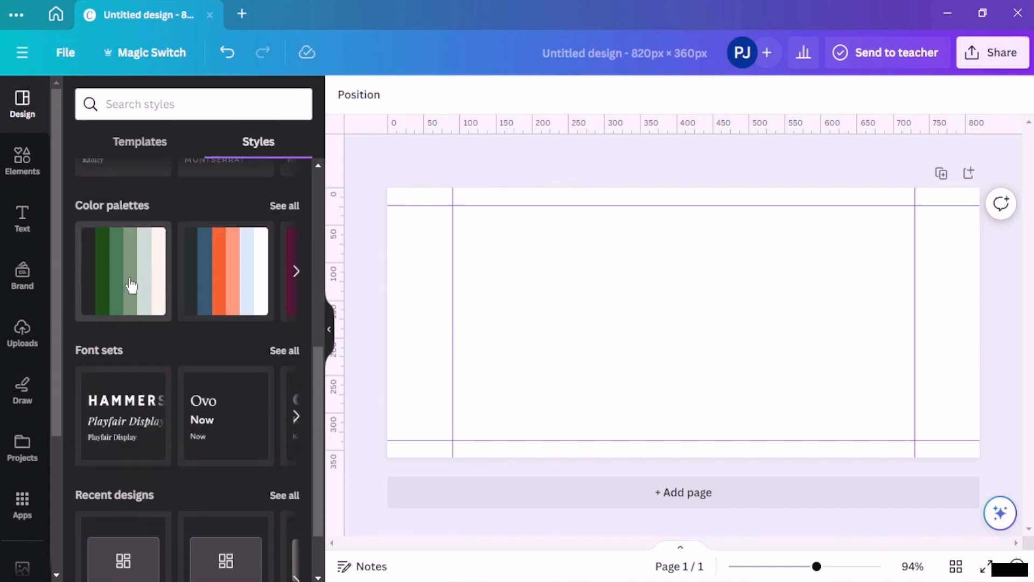
click(22, 181)
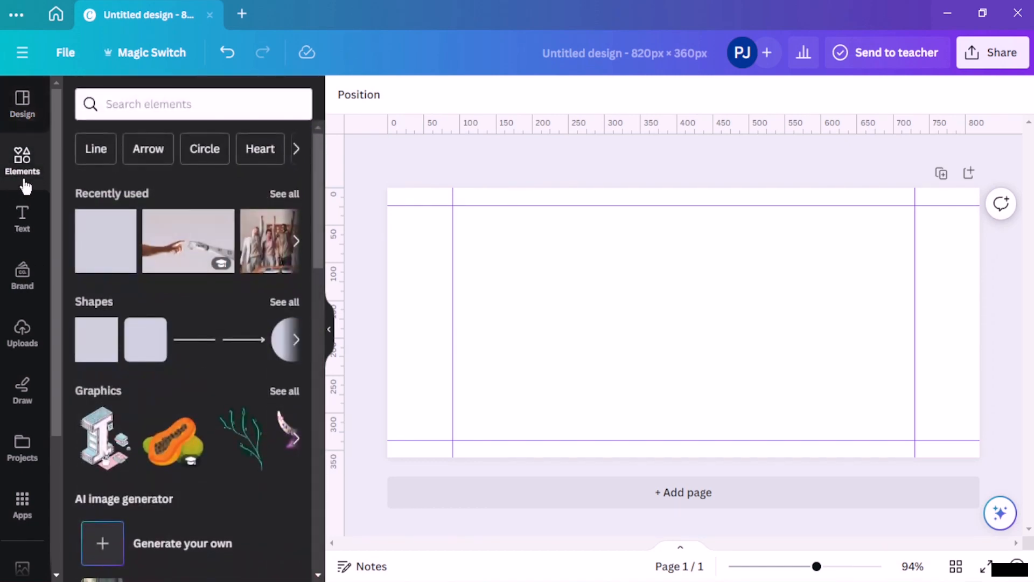
Step: Search Elements for 'calm', then look through the Peaceful photo and graphics results
click(159, 104)
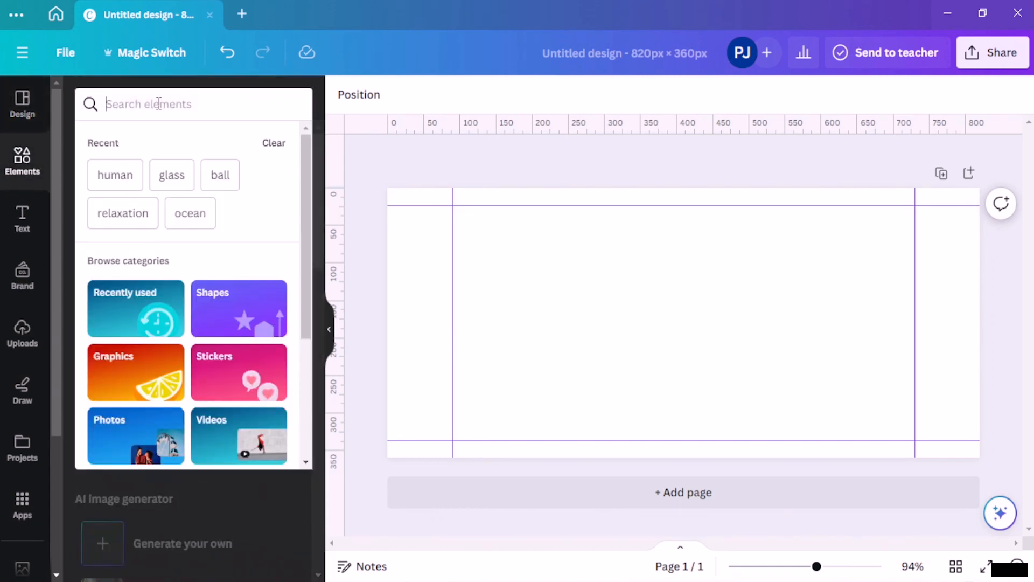
text(calm)
key(Return)
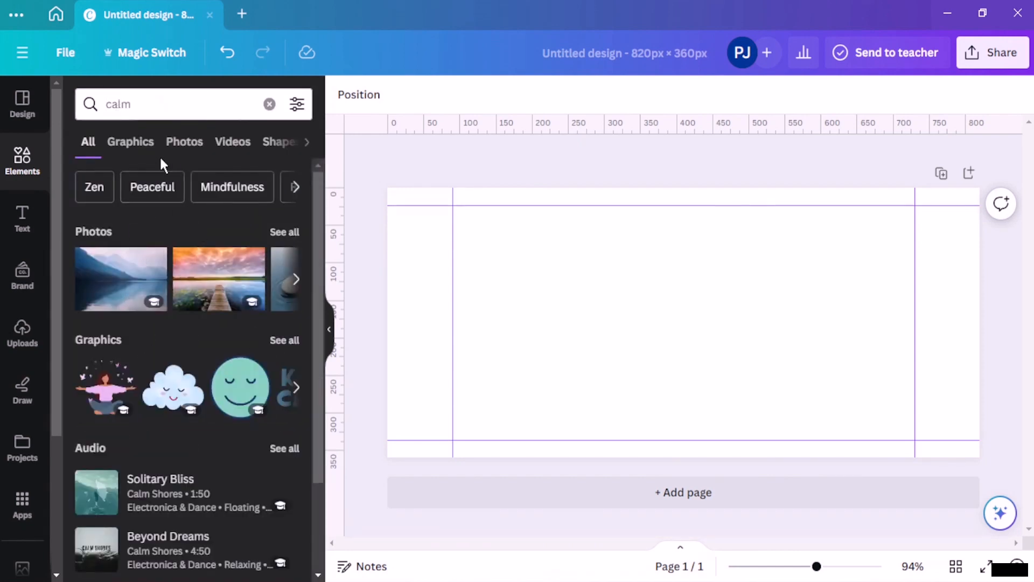
click(157, 193)
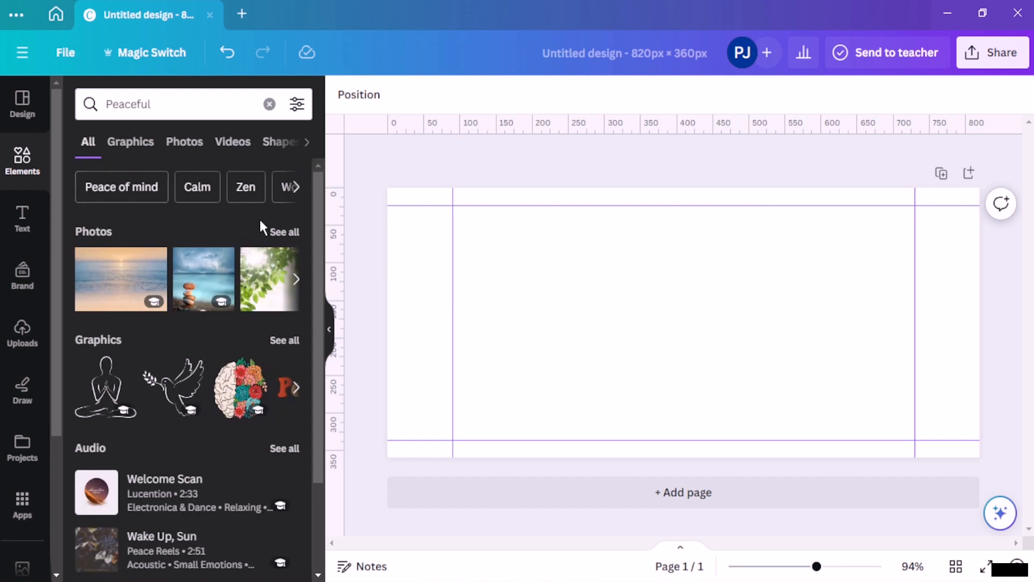
click(284, 232)
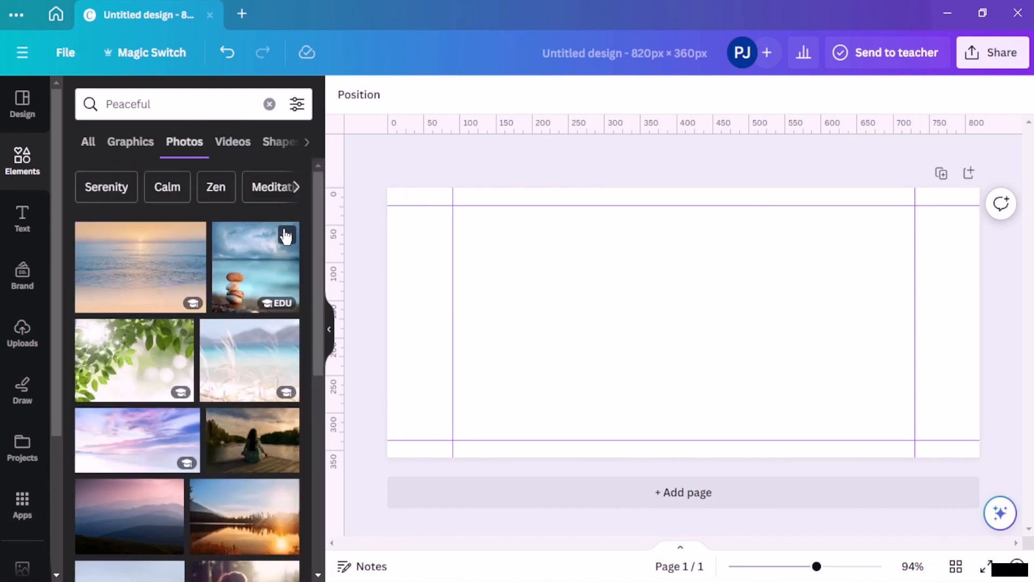
scroll(208, 258, down, 10)
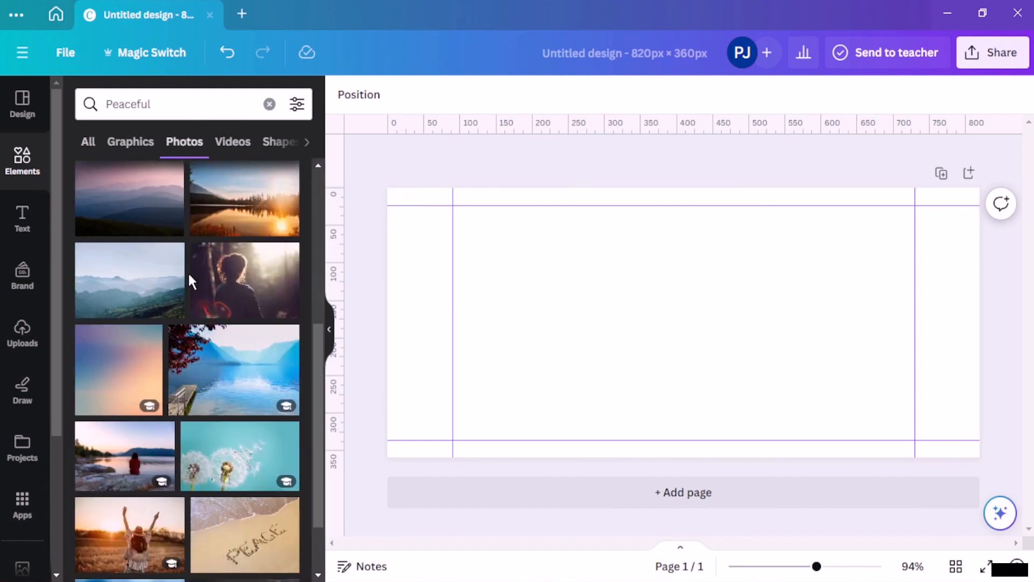
scroll(190, 278, down, 8)
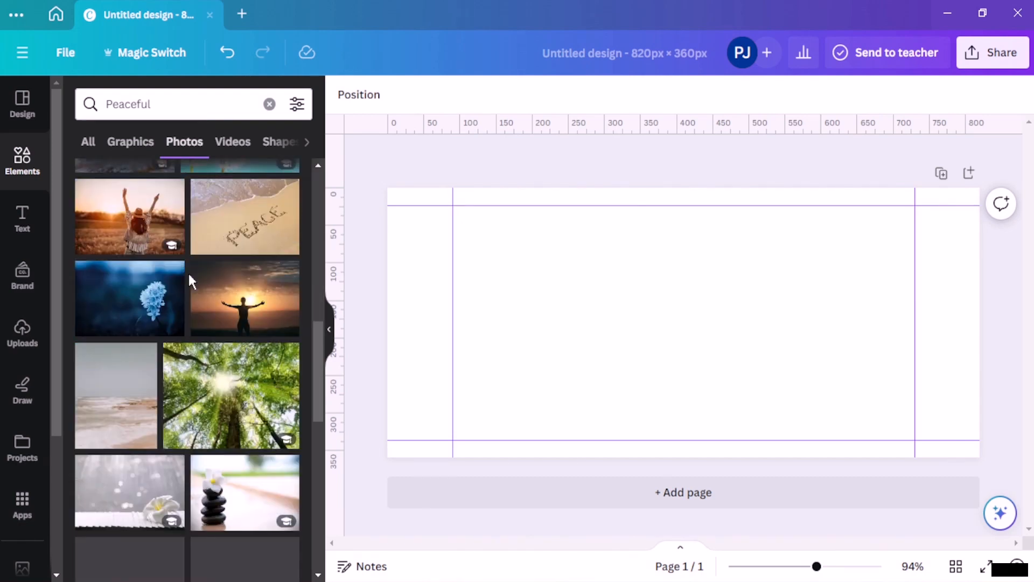
scroll(188, 274, down, 2)
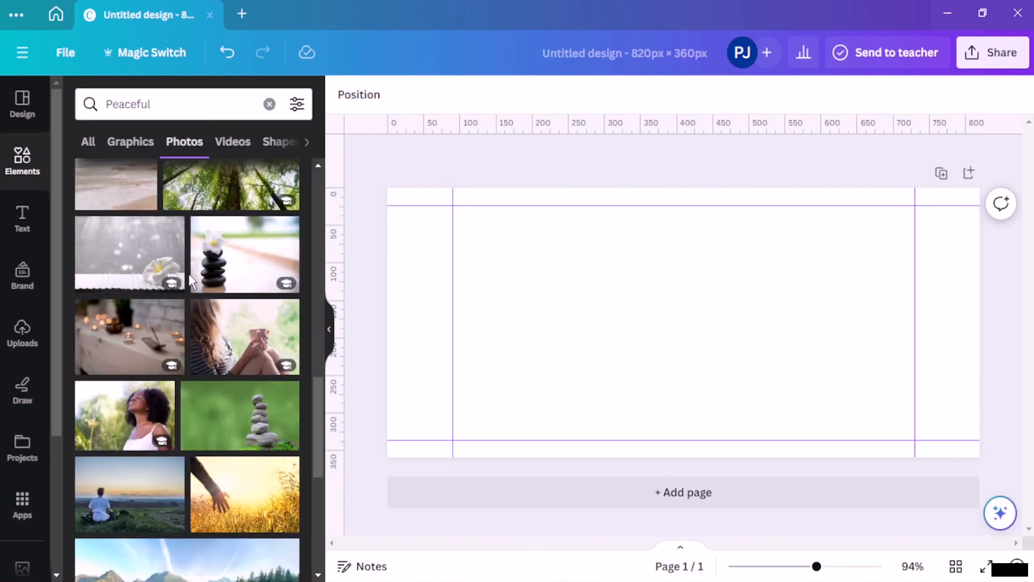
scroll(188, 270, down, 2)
click(113, 143)
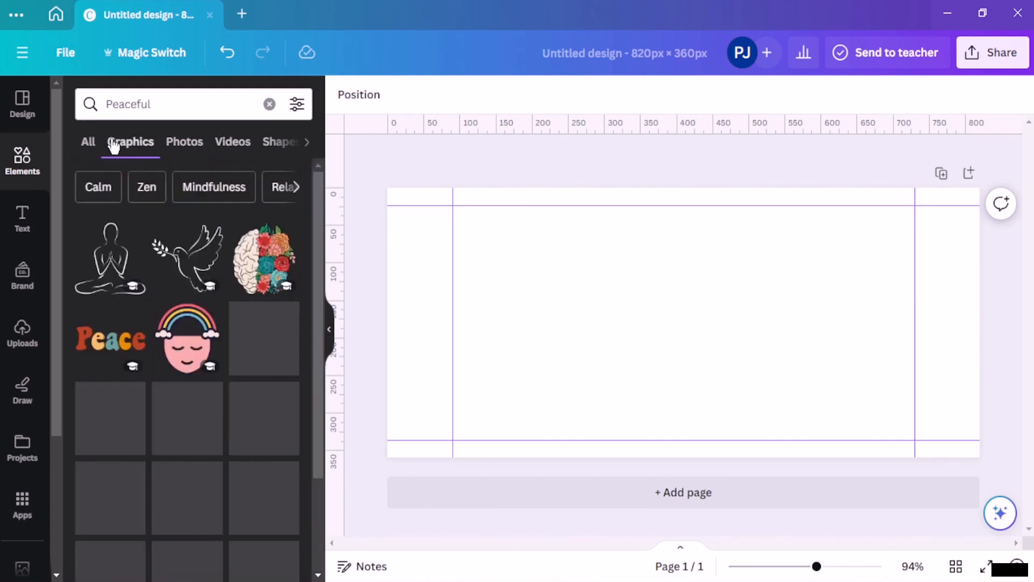
scroll(190, 362, down, 3)
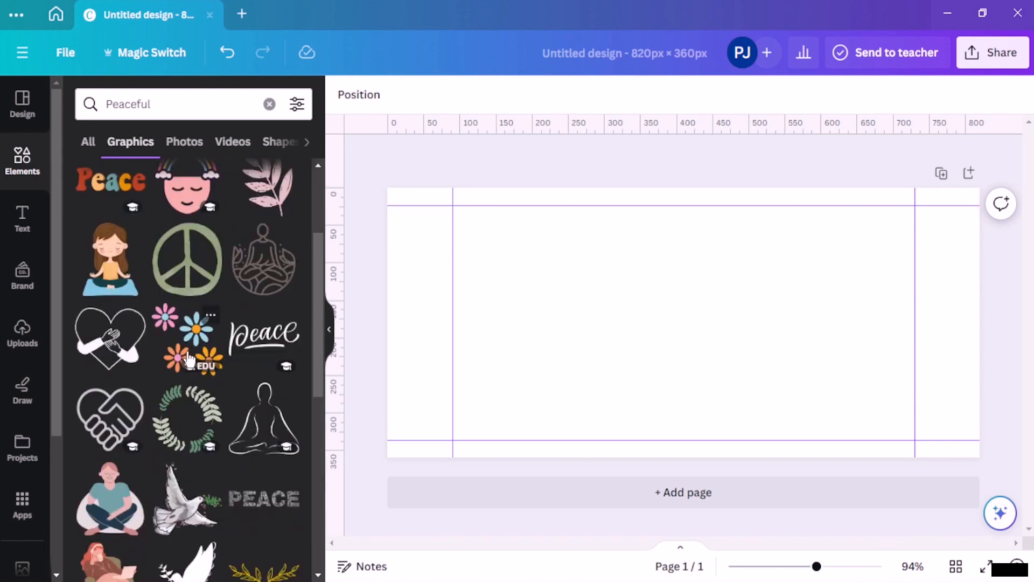
scroll(188, 360, up, 3)
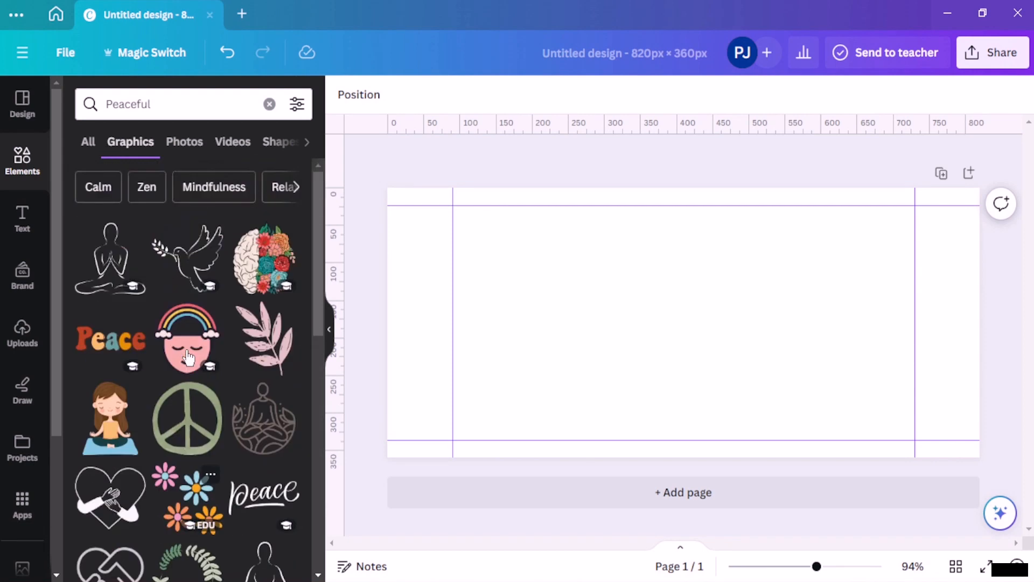
Step: Search Elements for 'calm' again and filter the results to Photos
click(269, 105)
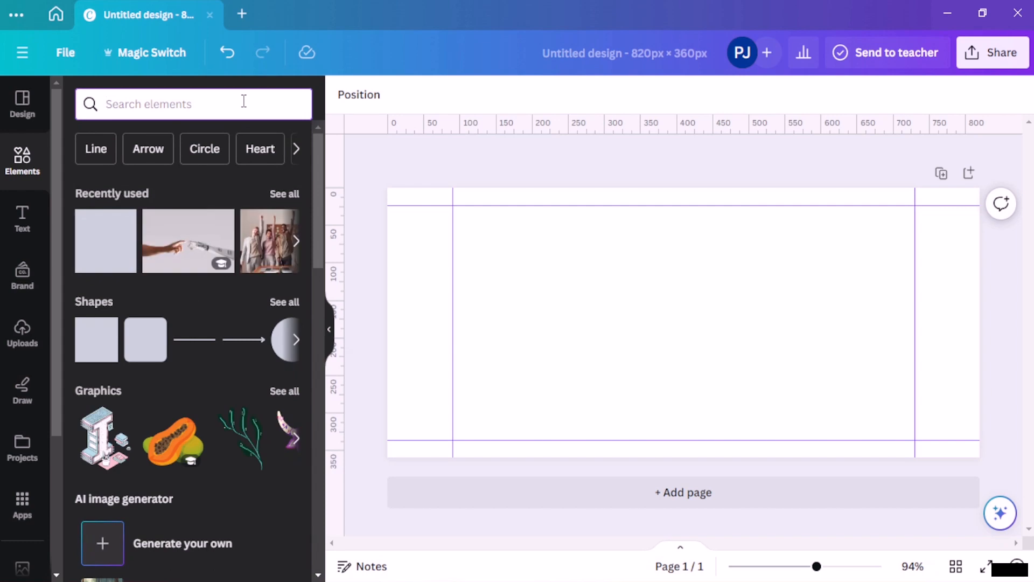
text(calm)
key(Return)
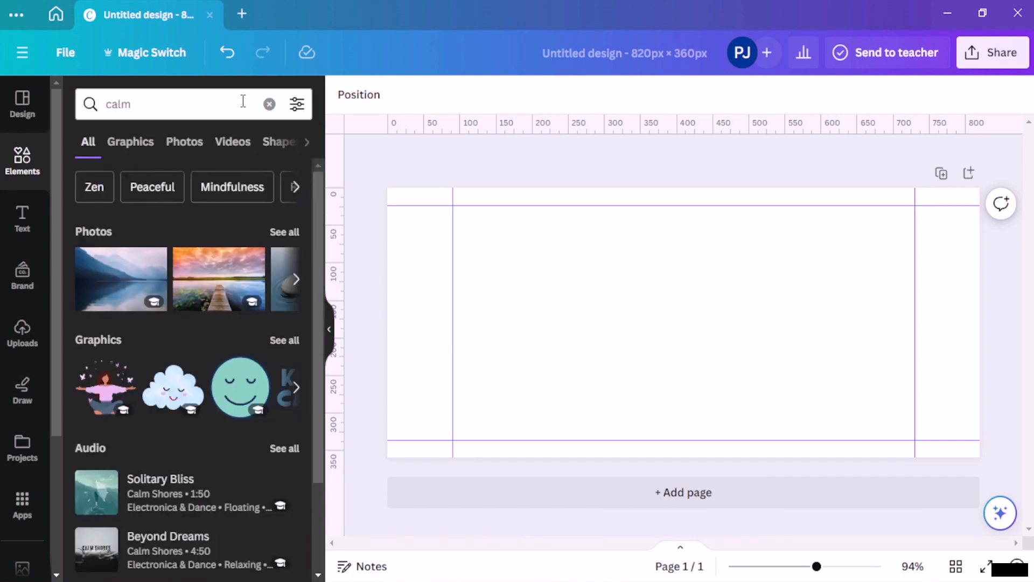
click(197, 140)
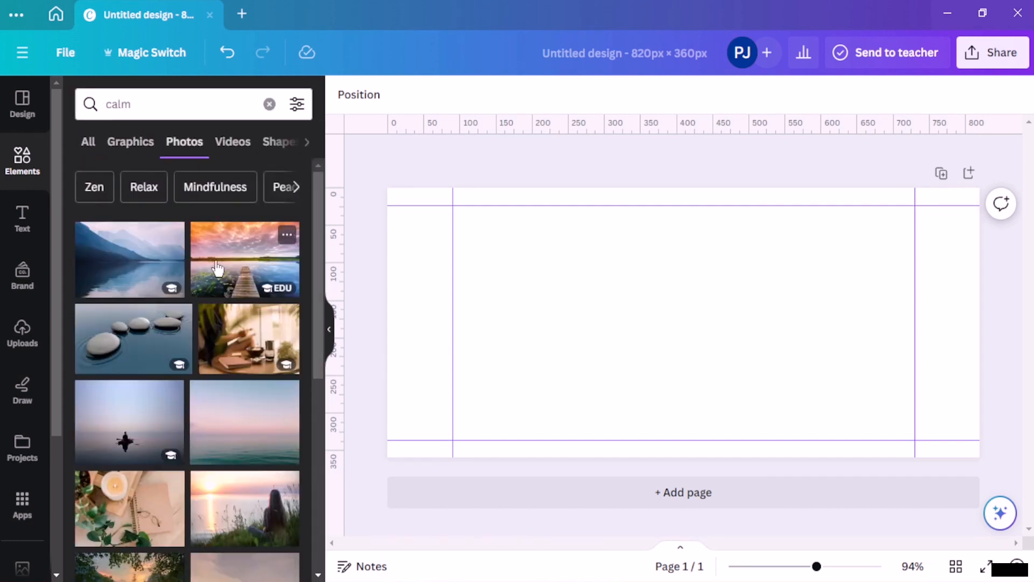
scroll(217, 268, down, 10)
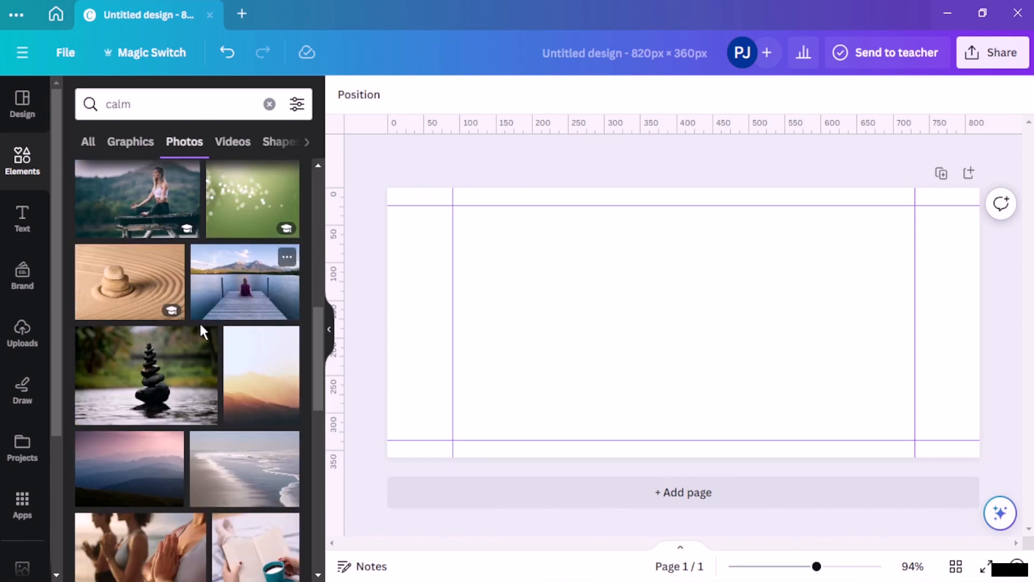
scroll(200, 326, down, 5)
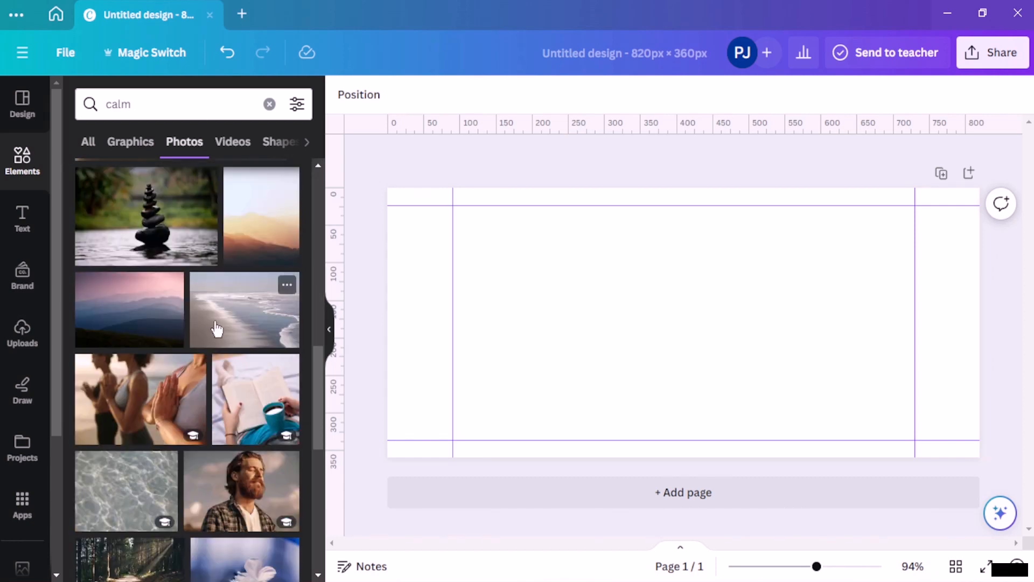
Step: Add the rippling-water photo, enlarge it over the page and set it as the background
click(138, 492)
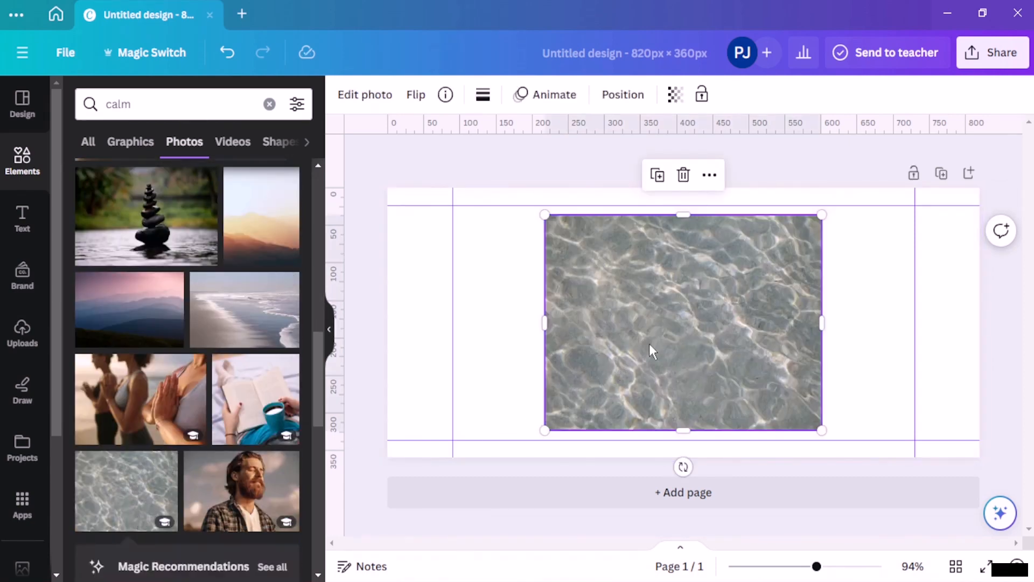
drag(652, 350, 496, 321)
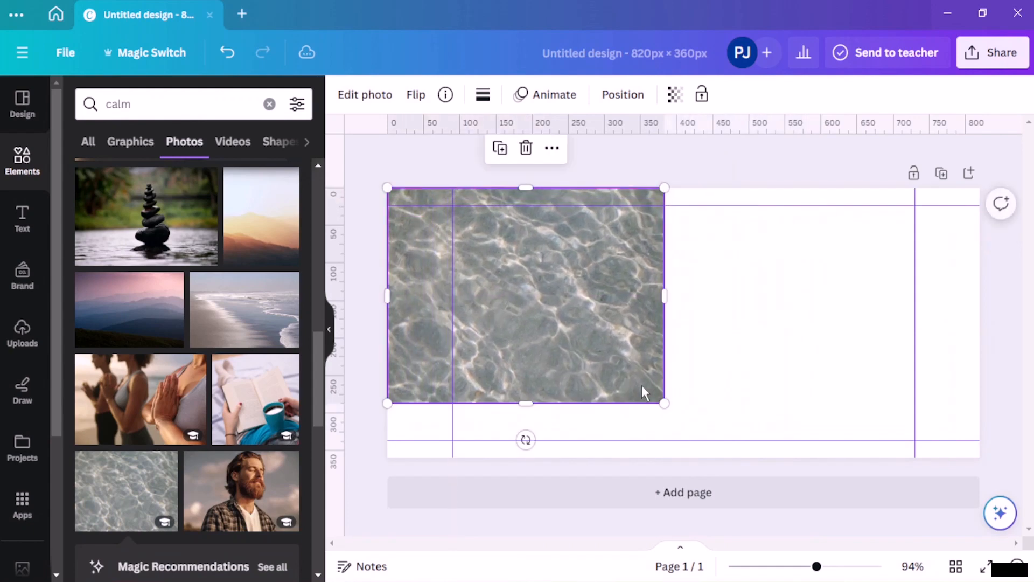
drag(664, 403, 1012, 457)
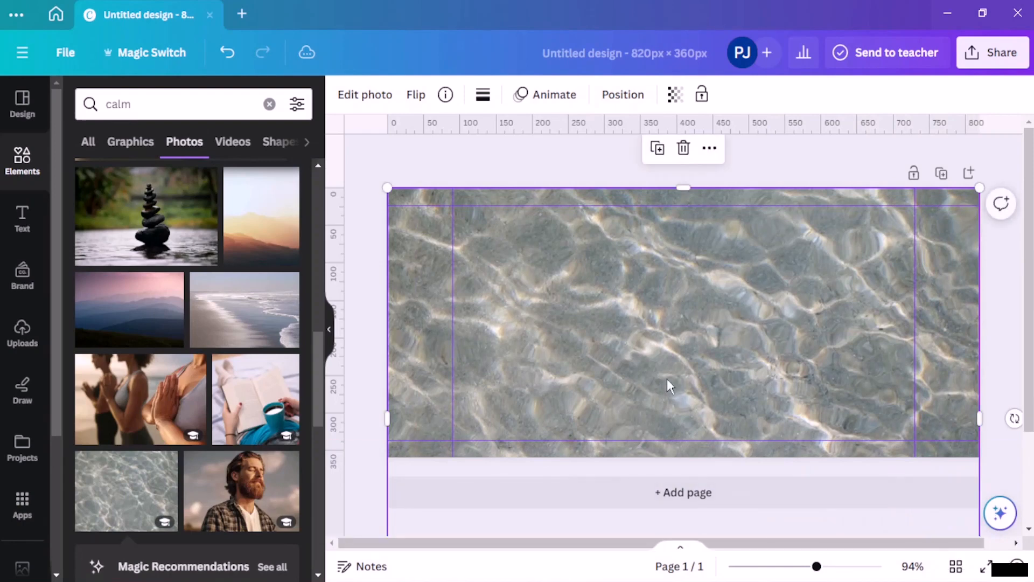
right_click(571, 302)
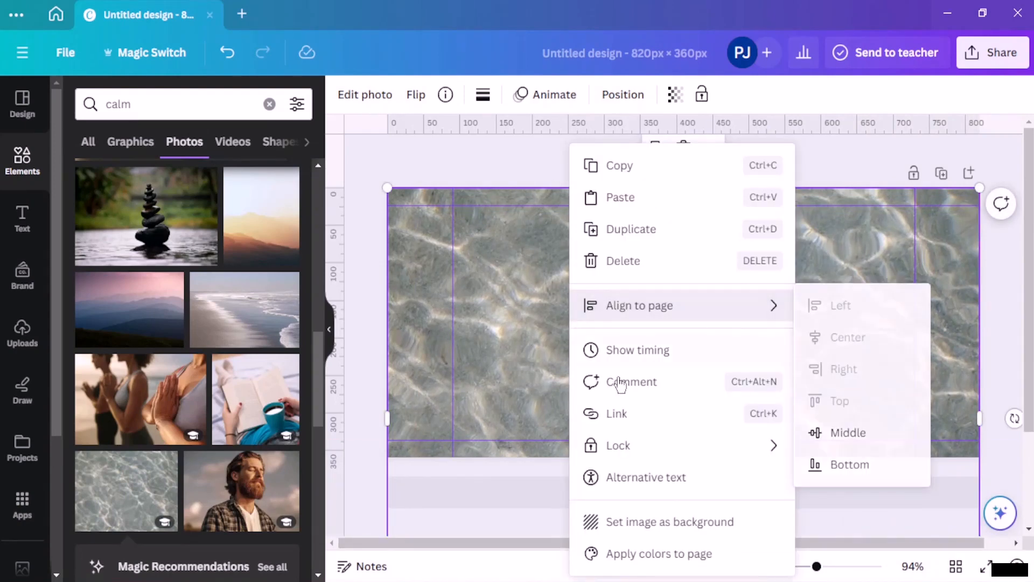
click(707, 530)
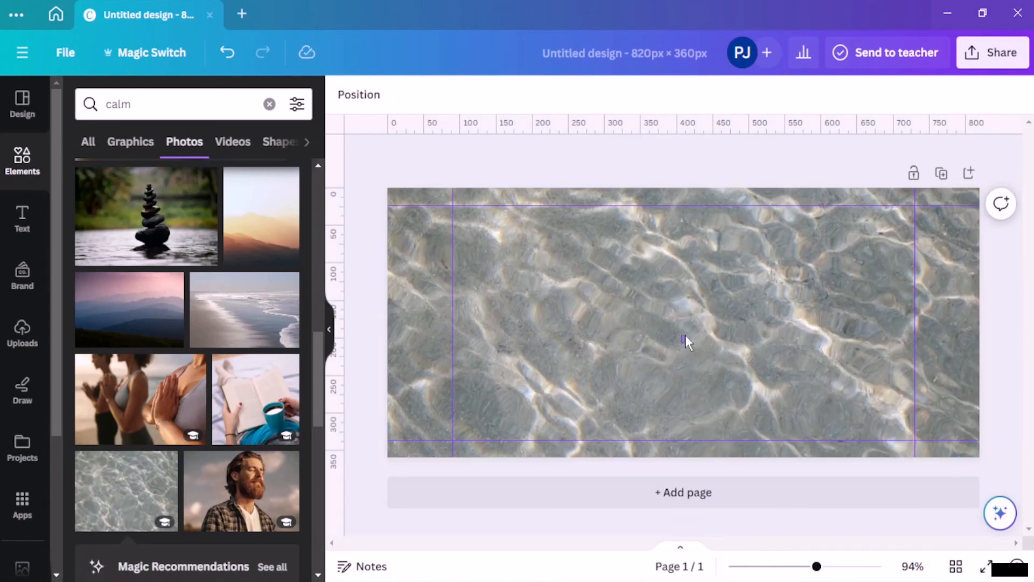
Step: Lighten the water background to 84 transparency
click(667, 291)
click(740, 95)
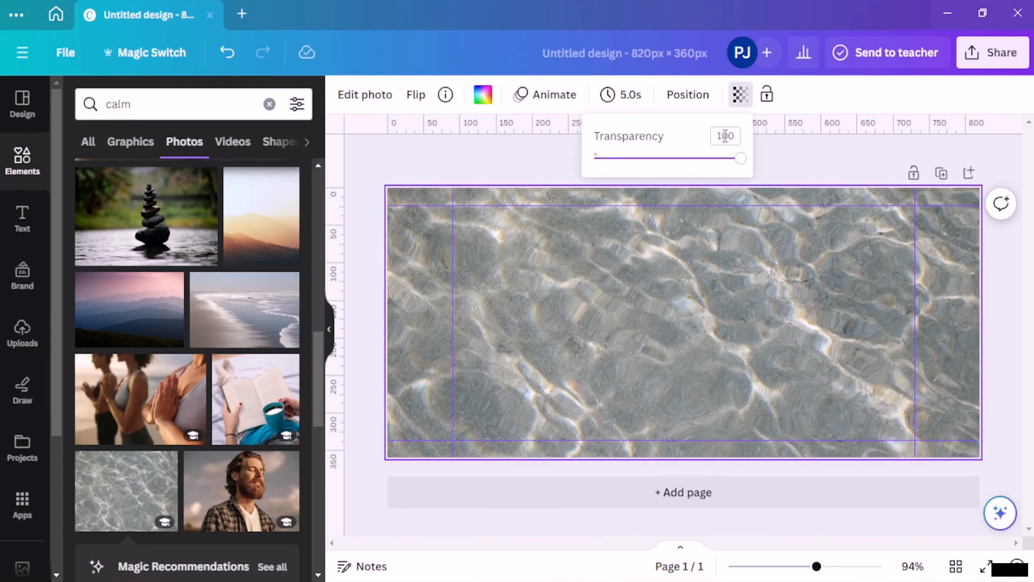
mouse_move(709, 158)
mouse_down()
mouse_move(697, 159)
mouse_move(717, 160)
mouse_up()
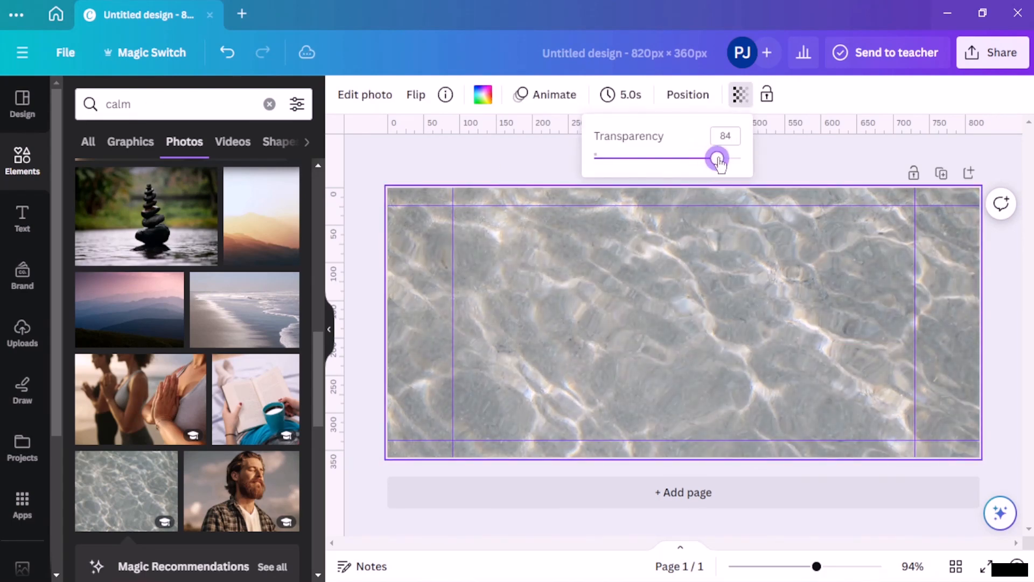
click(806, 167)
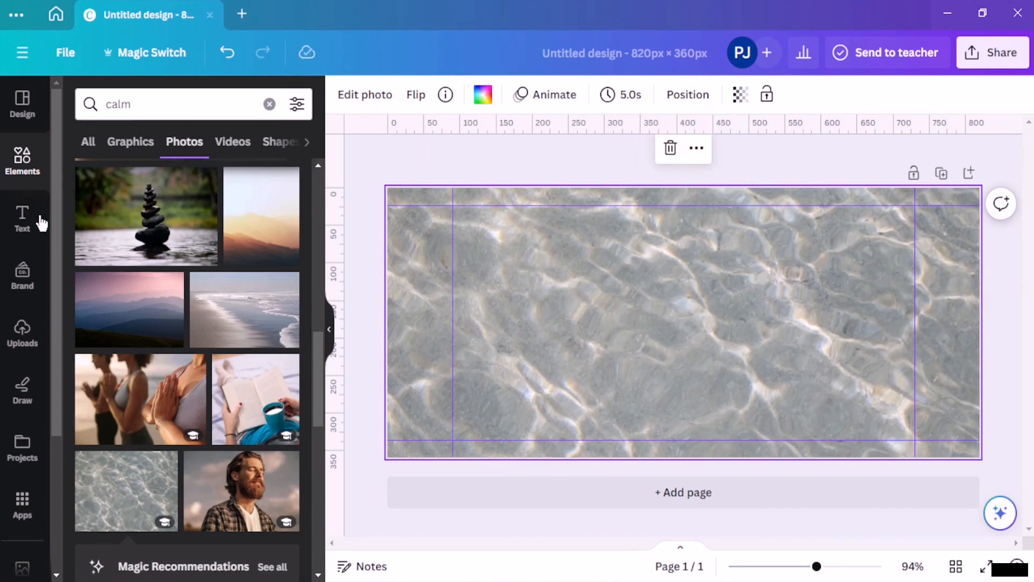
Step: Add a square with the R shortcut and stretch it to cover the whole page
click(22, 161)
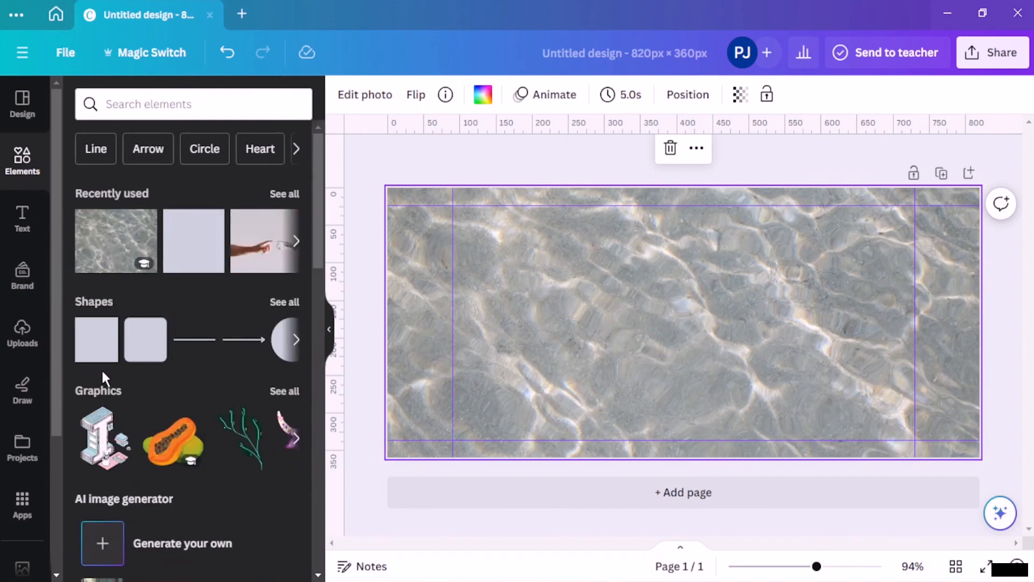
key(r)
drag(668, 305, 413, 215)
drag(465, 276, 979, 456)
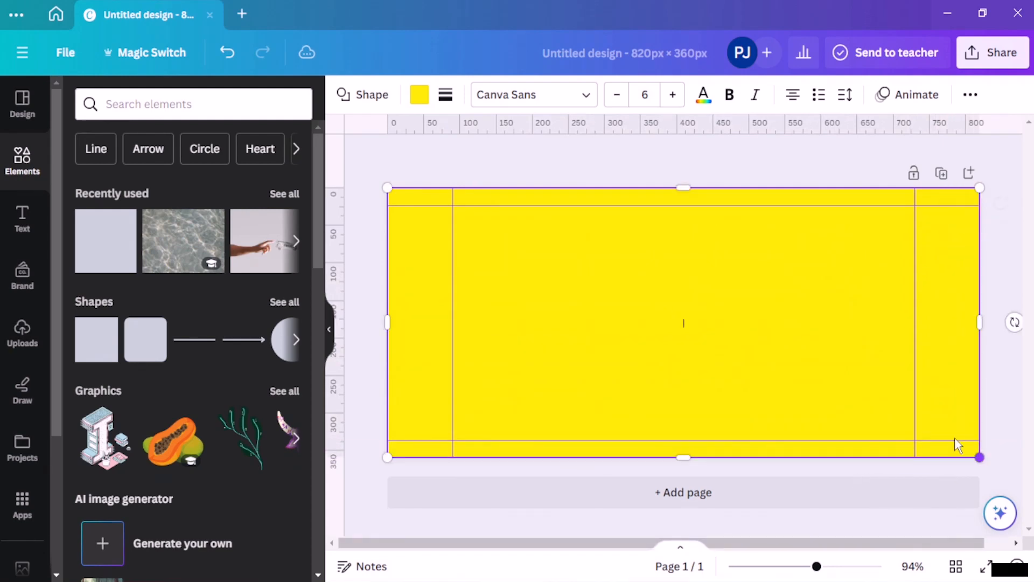
Step: Fill the rectangle white and set it to 36 transparency
click(419, 94)
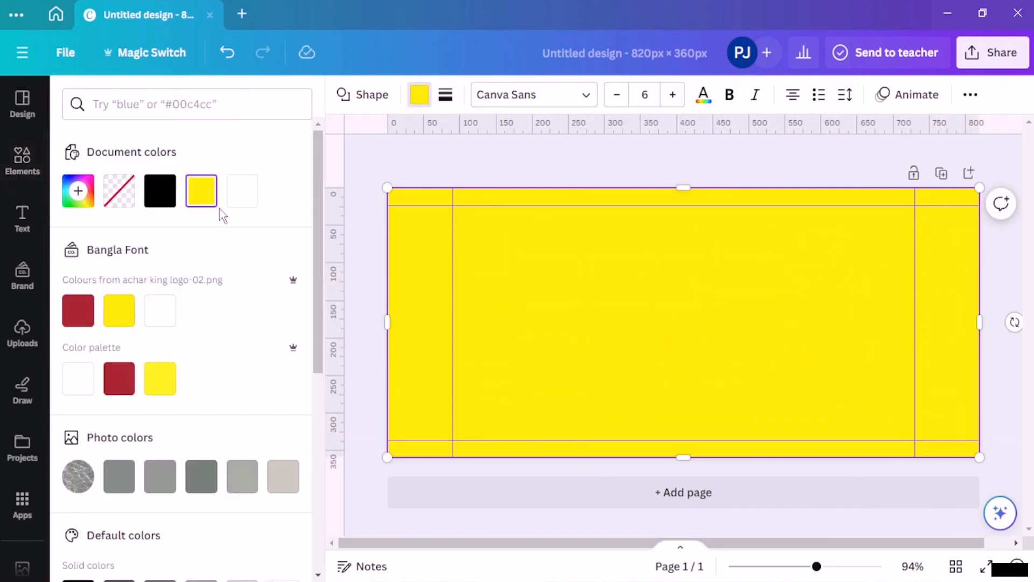
click(242, 194)
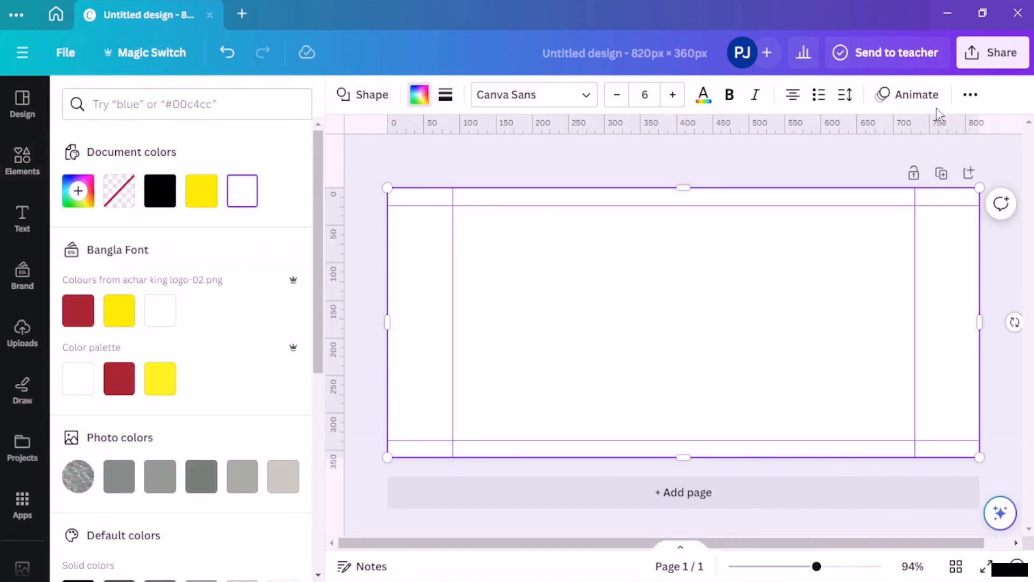
click(970, 95)
click(935, 131)
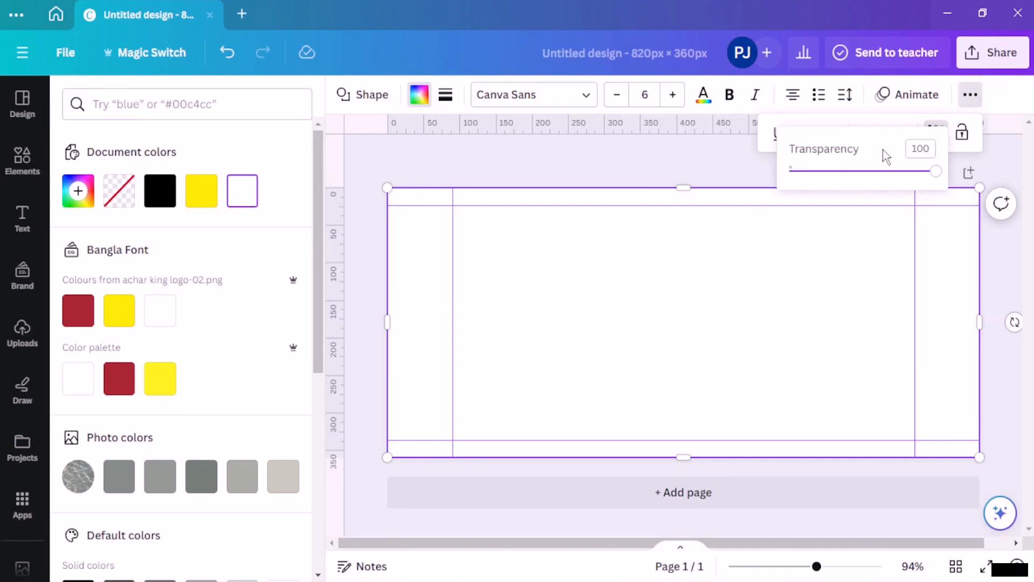
drag(936, 171, 845, 192)
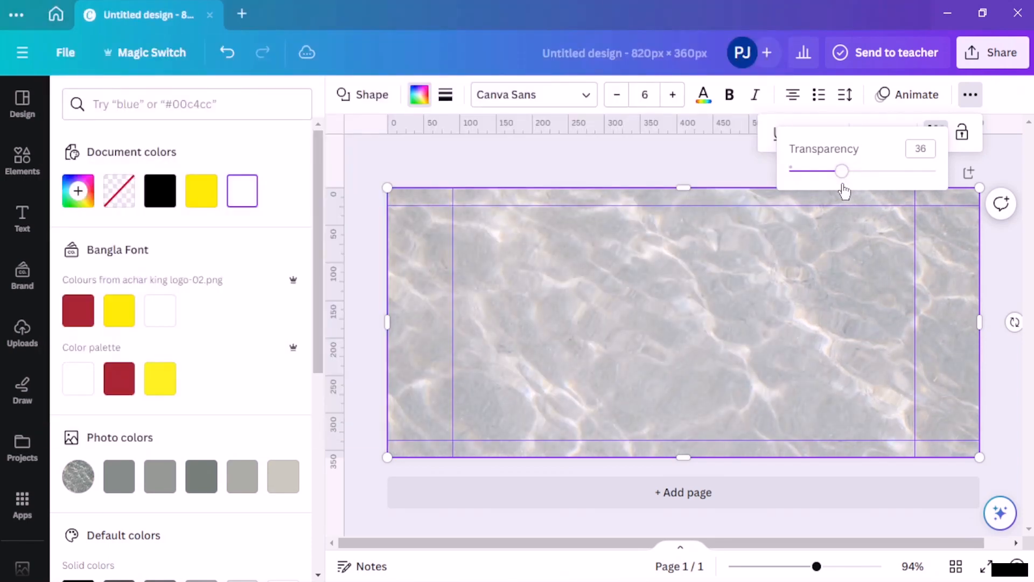
click(596, 155)
click(594, 157)
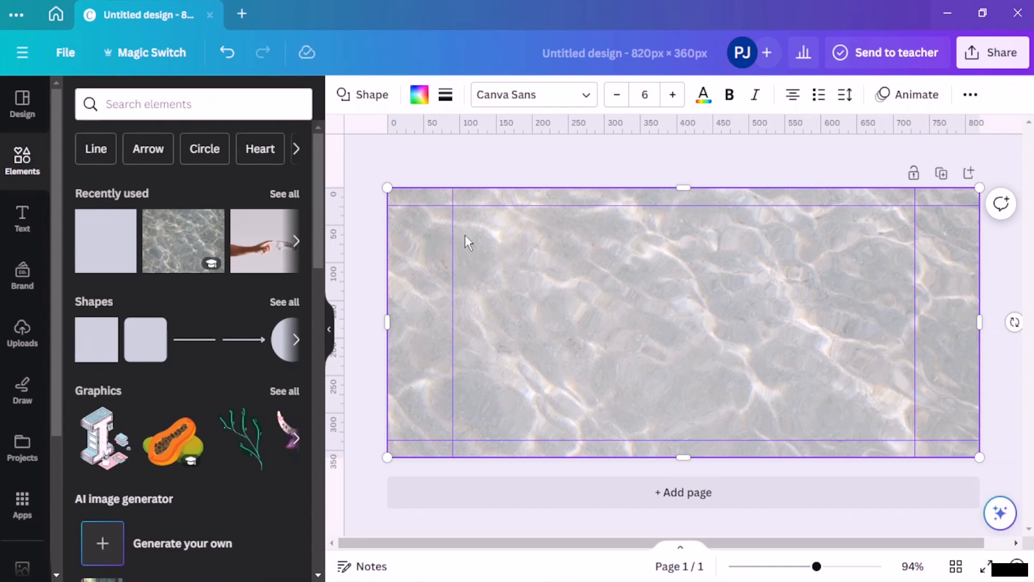
Step: Search elements for 'calm' and browse the results
click(170, 109)
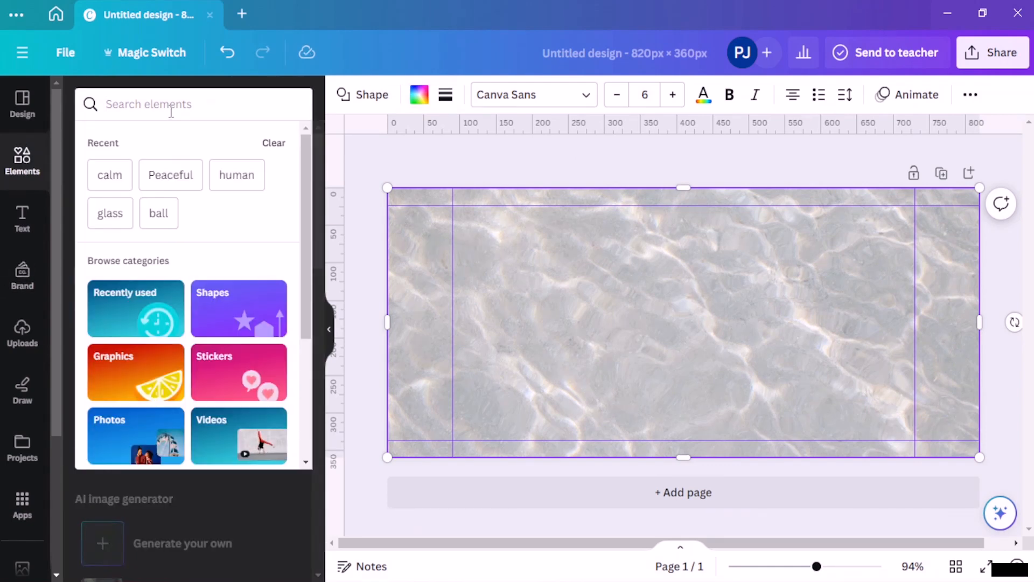
text(calm)
key(Return)
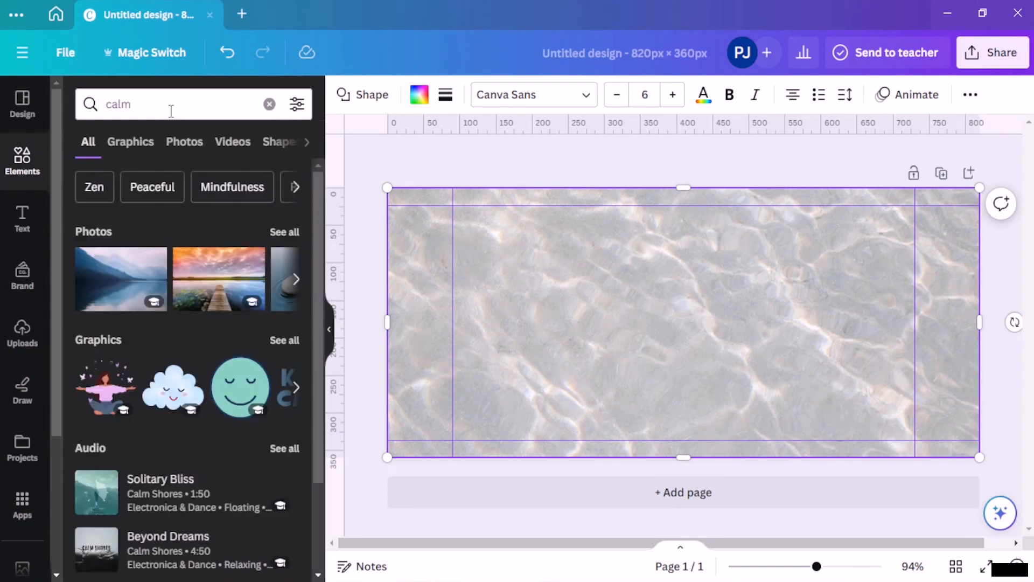
scroll(75, 321, down, 2)
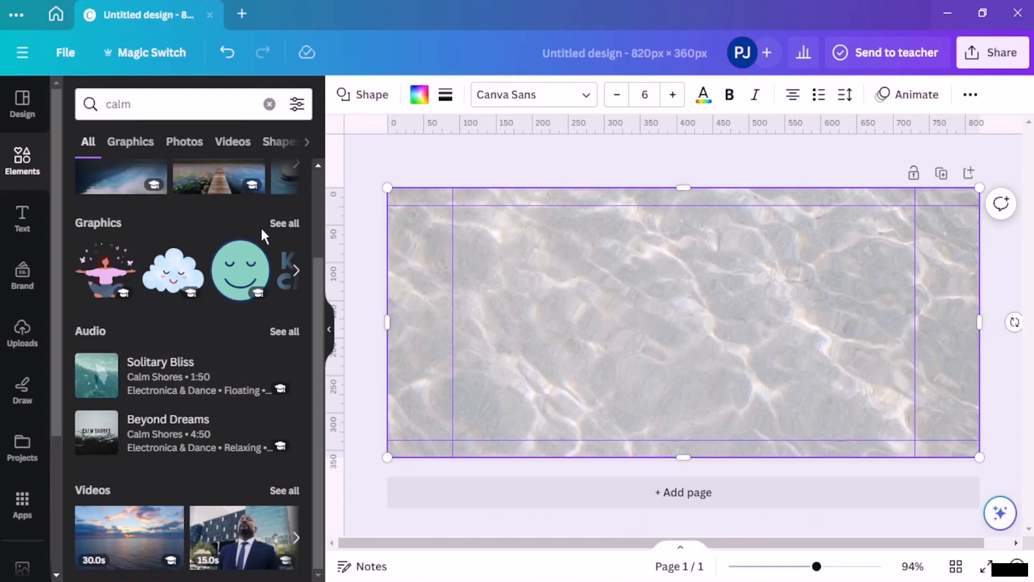
scroll(260, 225, up, 2)
Step: Scroll the Text panel's font combinations down to the Steak Night design
click(38, 219)
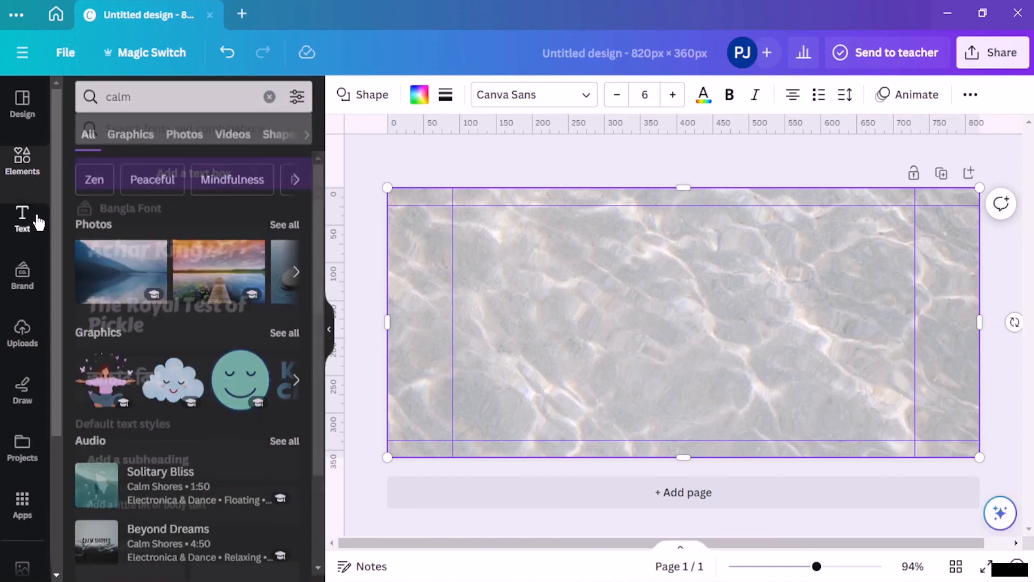
scroll(175, 349, down, 8)
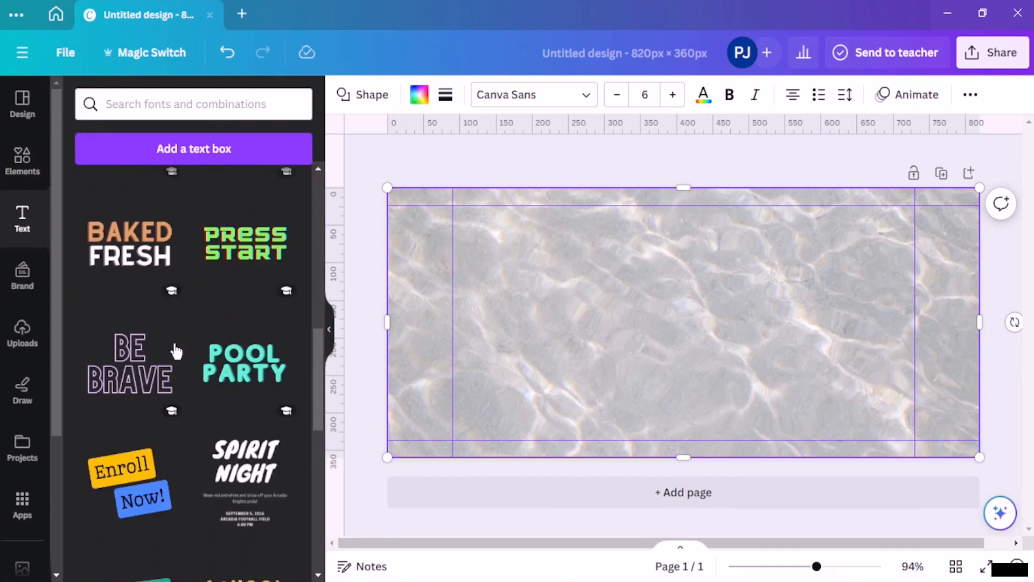
scroll(175, 351, down, 10)
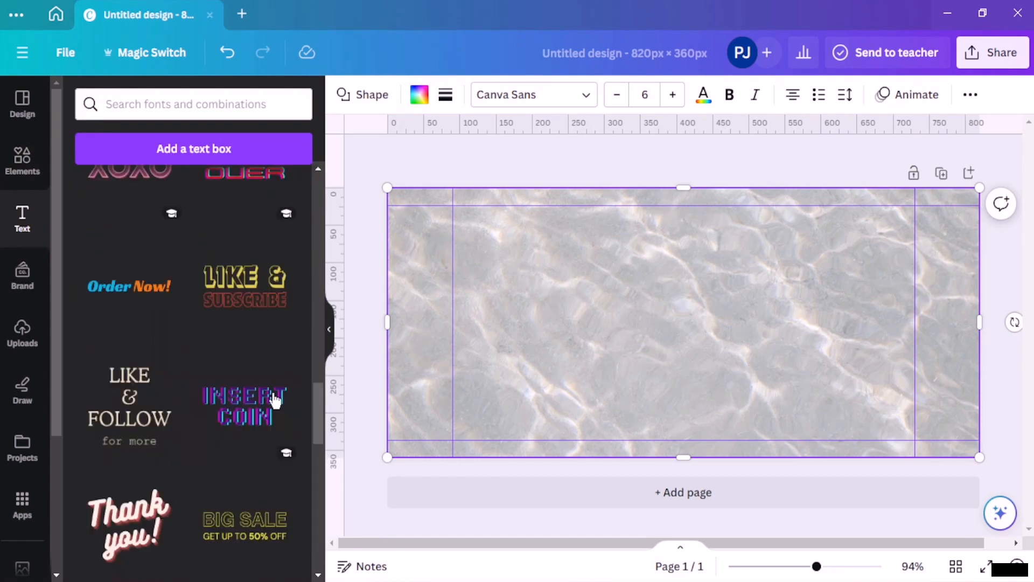
scroll(243, 396, down, 3)
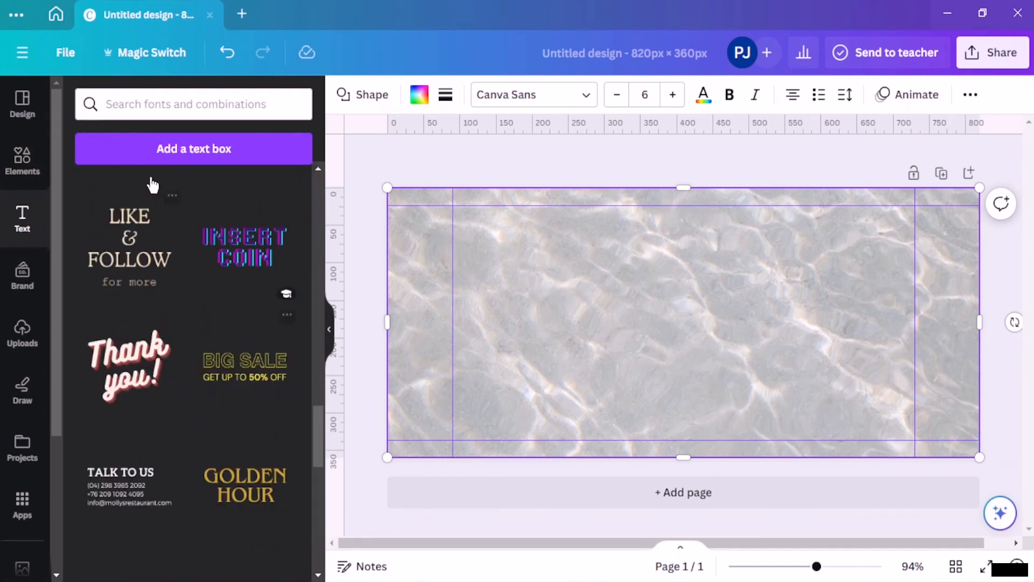
scroll(157, 323, down, 7)
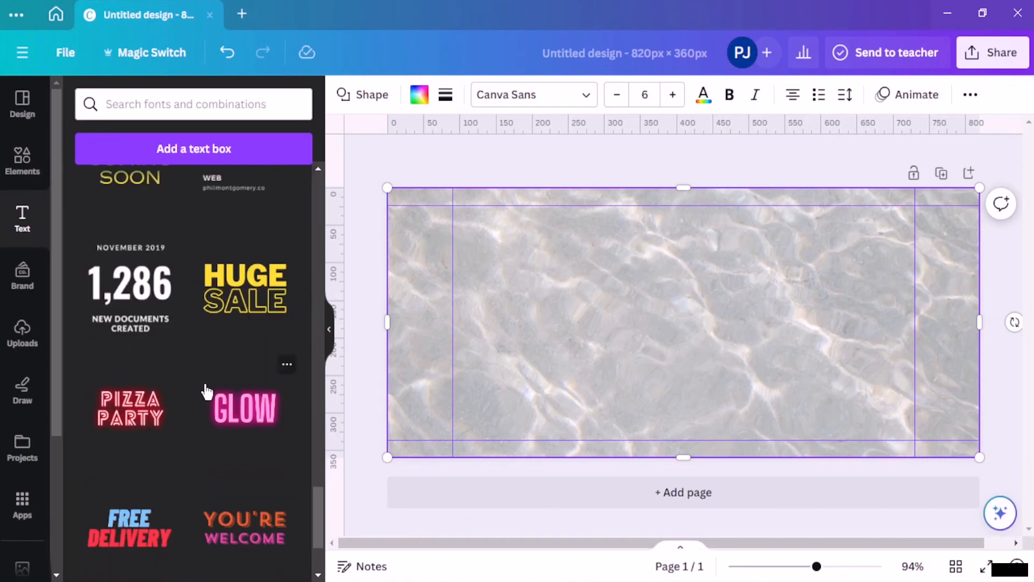
scroll(207, 392, down, 8)
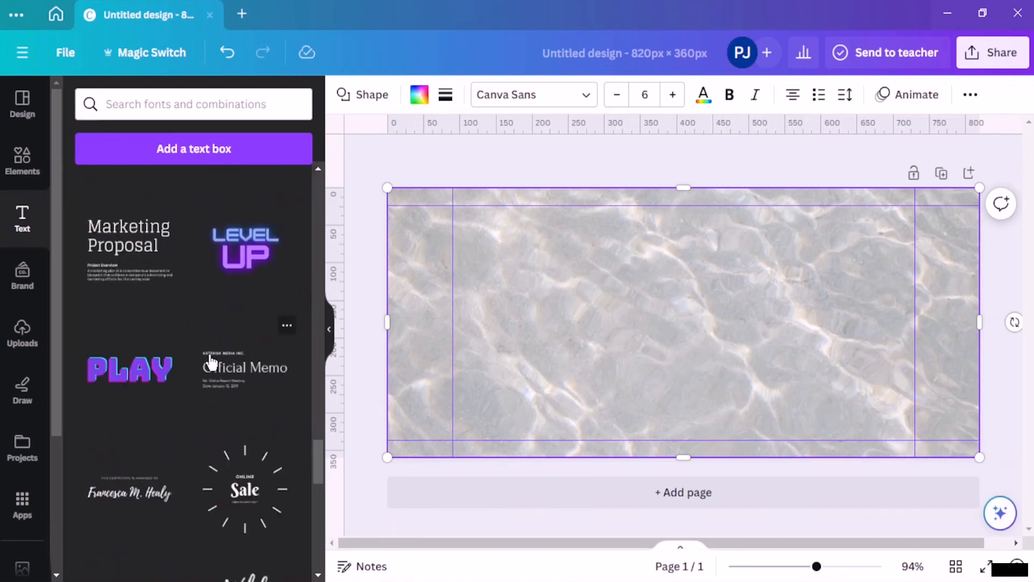
scroll(210, 362, down, 6)
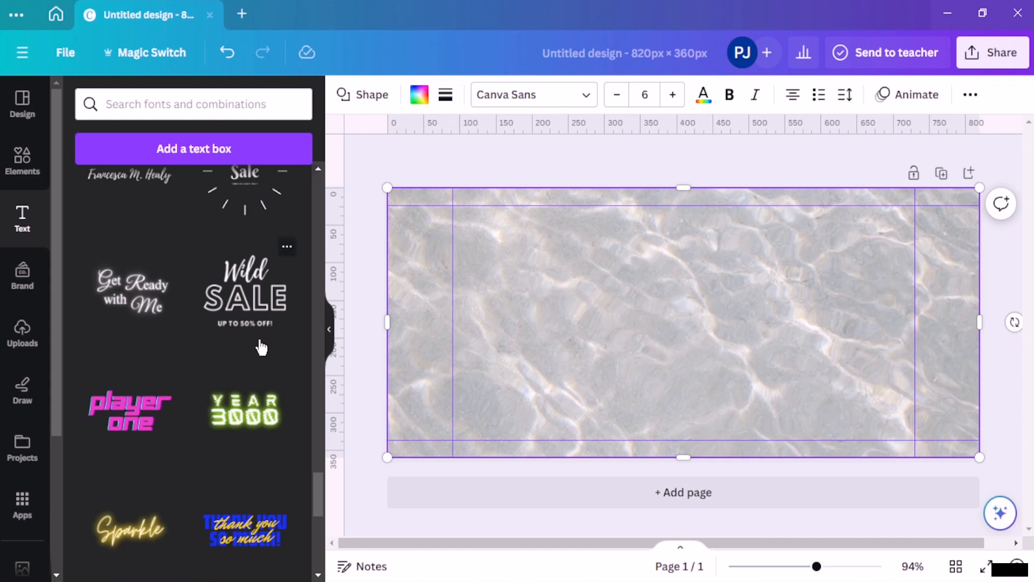
scroll(192, 381, down, 5)
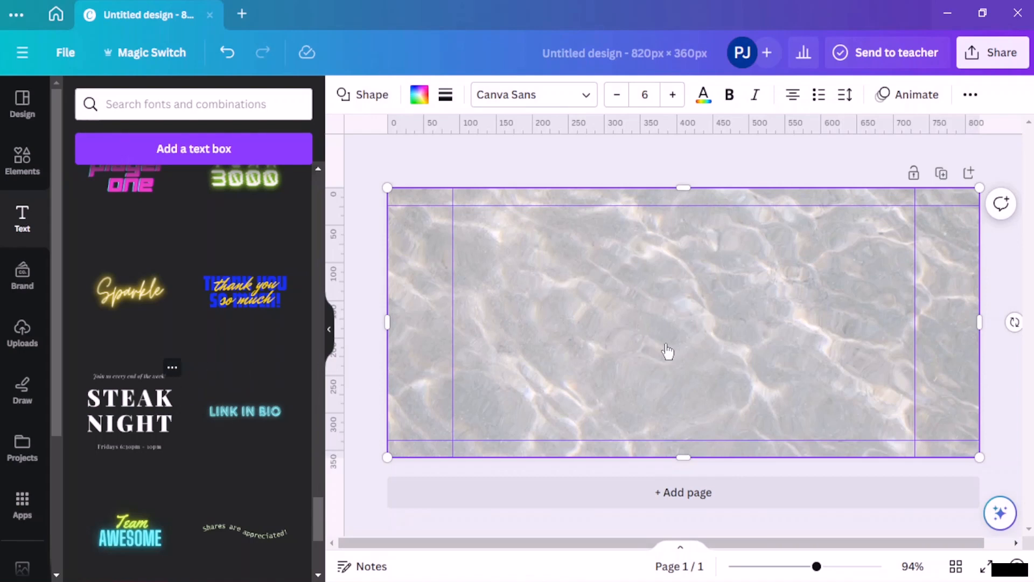
Step: Add the Steak Night text combination and shift it left of centre
click(118, 410)
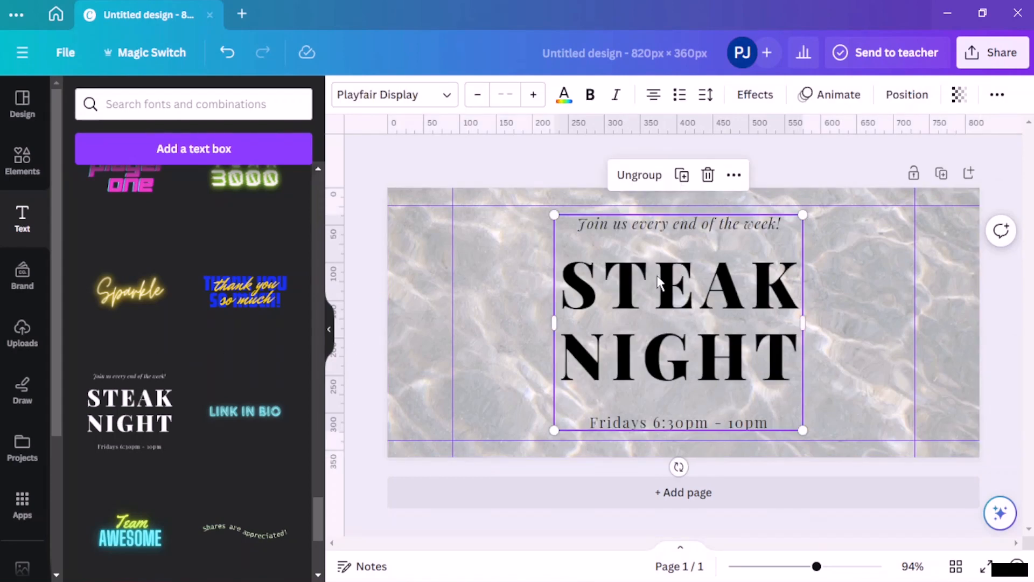
mouse_move(625, 305)
mouse_down()
mouse_move(653, 291)
mouse_move(630, 293)
mouse_move(725, 290)
mouse_move(522, 296)
mouse_up()
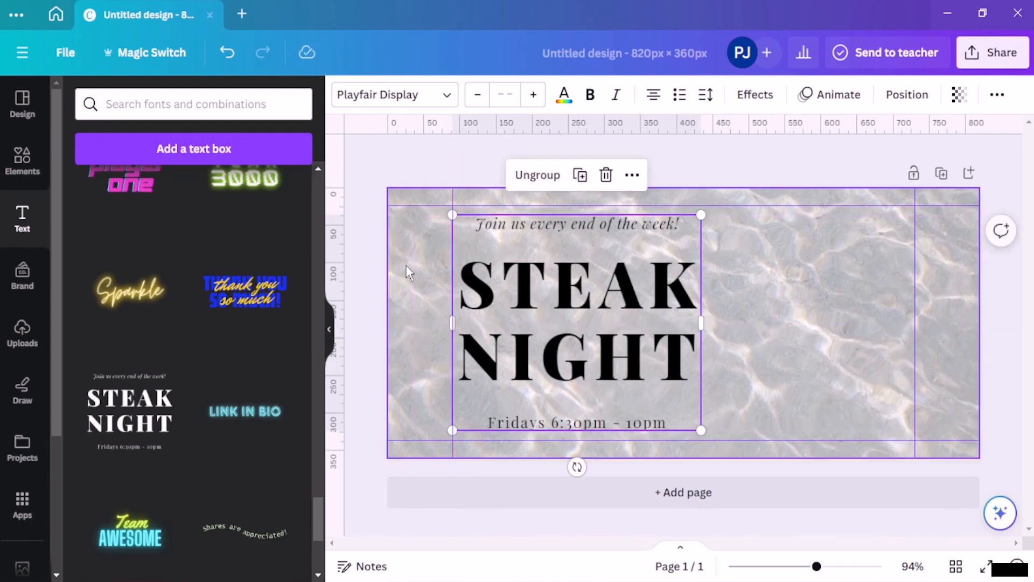
click(383, 174)
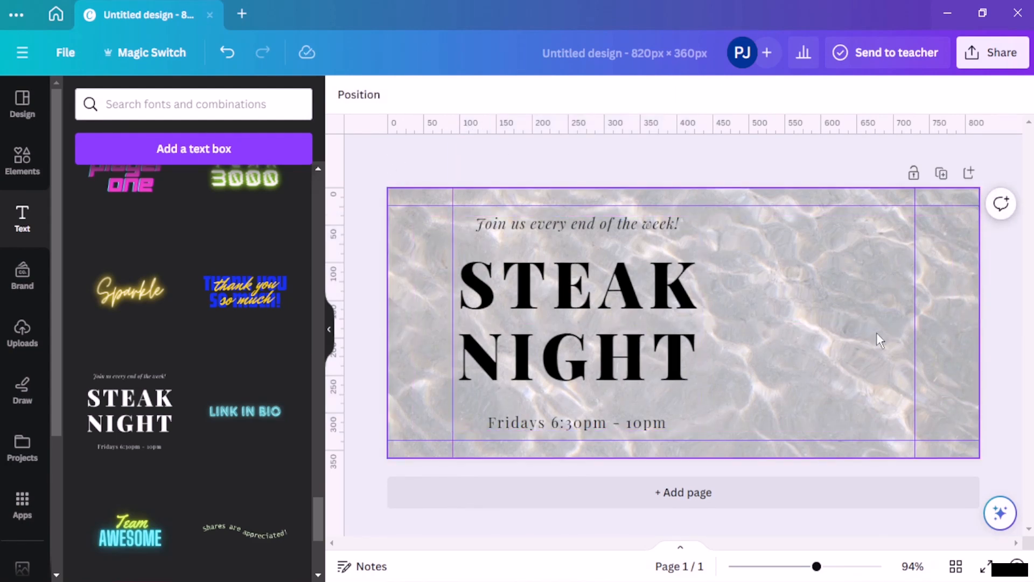
Step: Change the top line to 'Every Night, starting from 8 pm'
click(671, 225)
double_click(670, 225)
key(BackSpace)
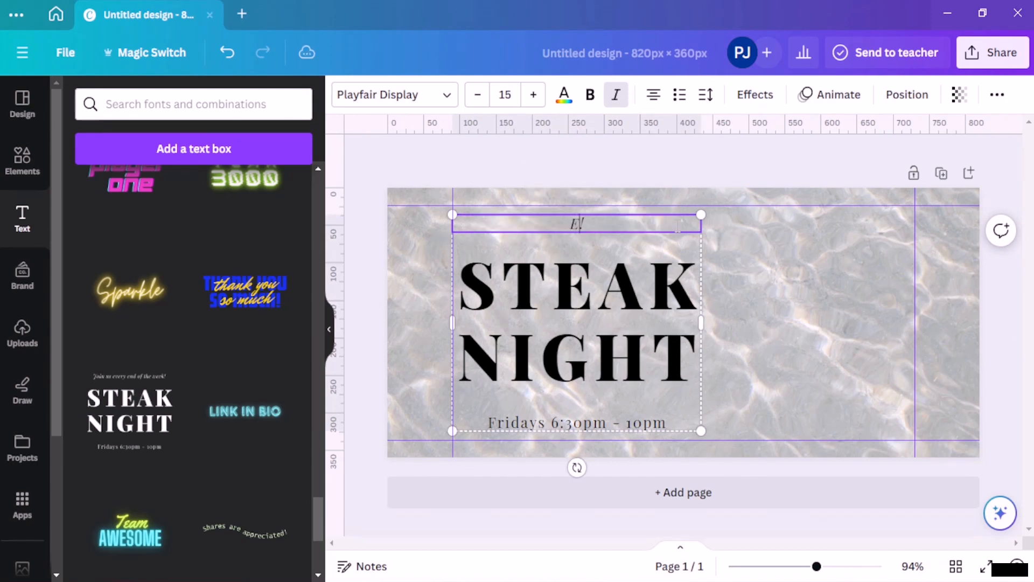
text(Every Ni)
key(BackSpace)
key(BackSpace)
text(ight a)
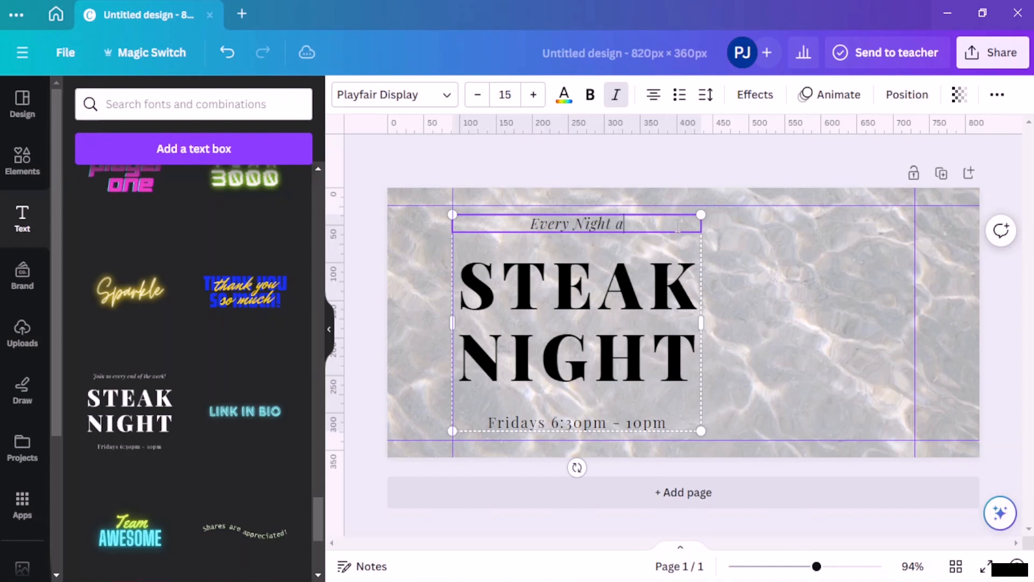
key(BackSpace)
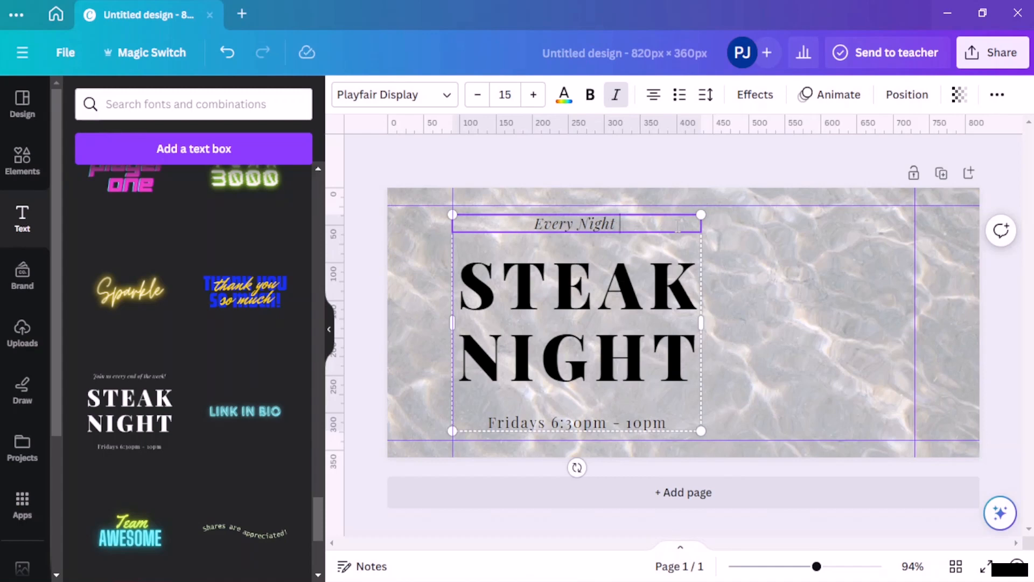
text(, starti)
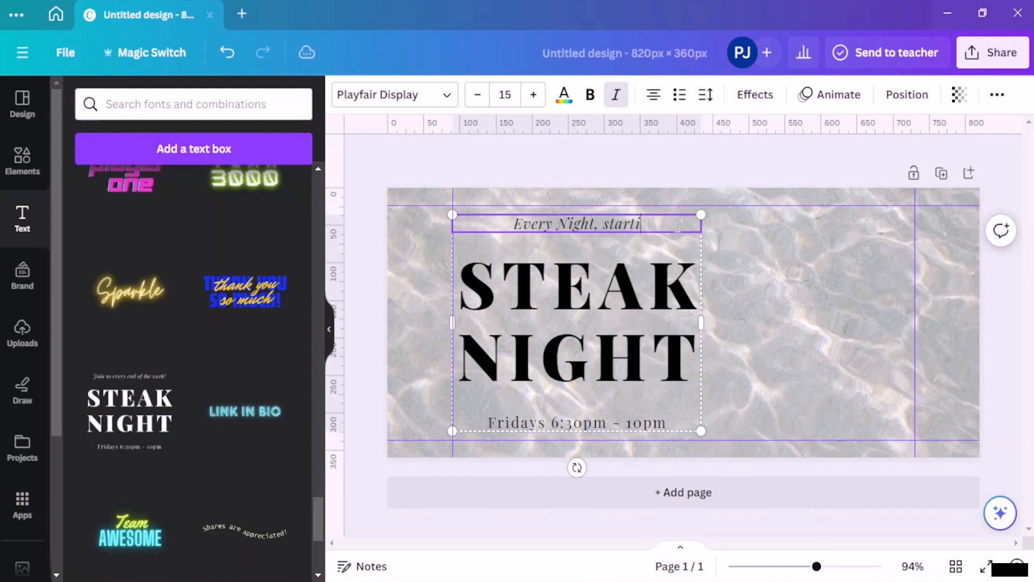
text(ng from 8)
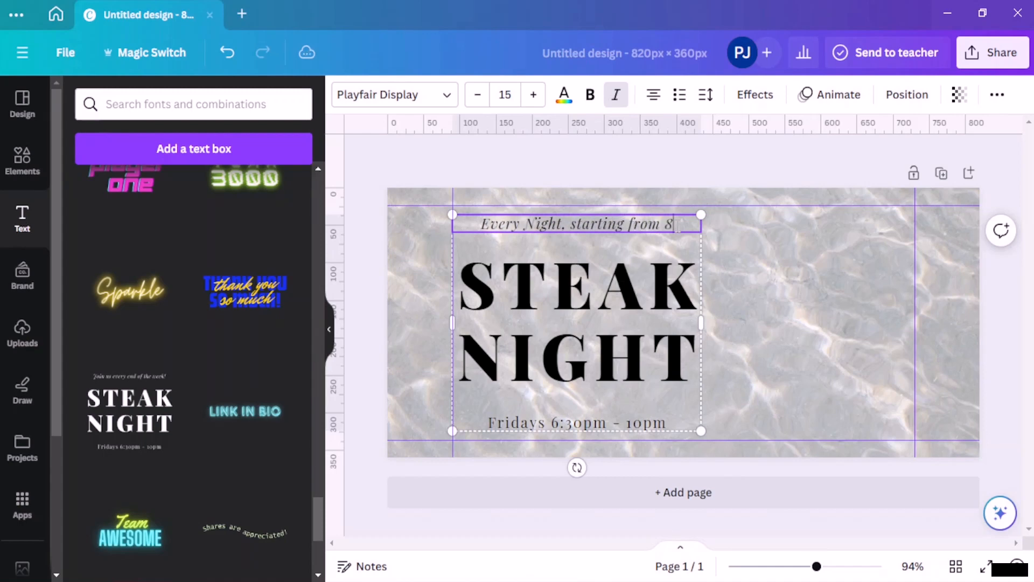
text( pm)
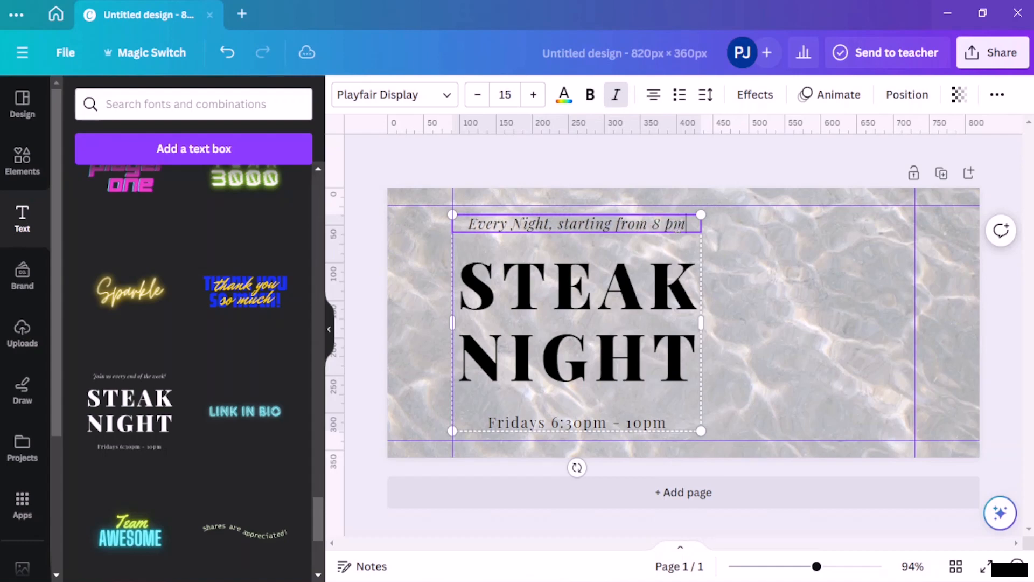
click(590, 321)
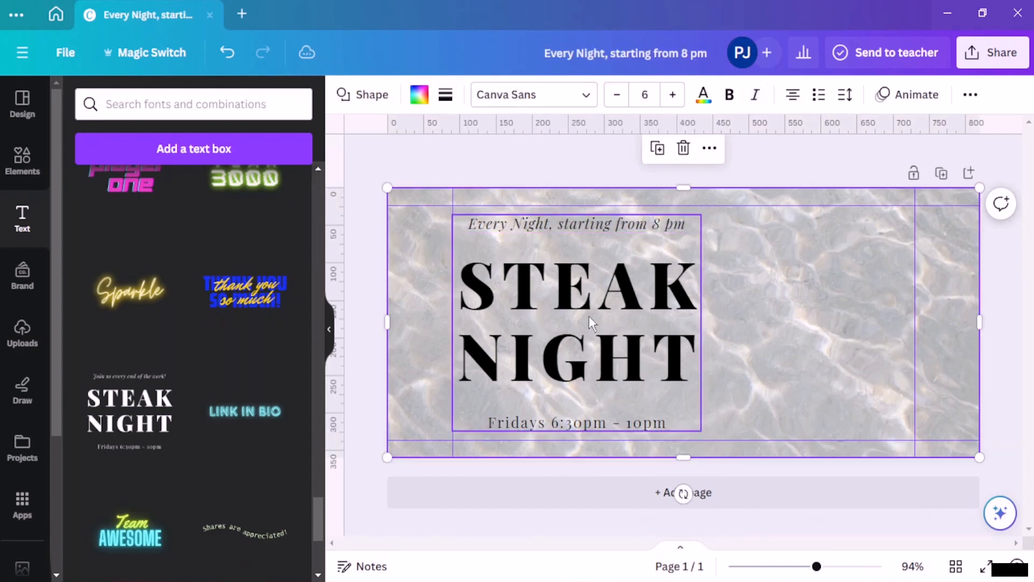
double_click(592, 419)
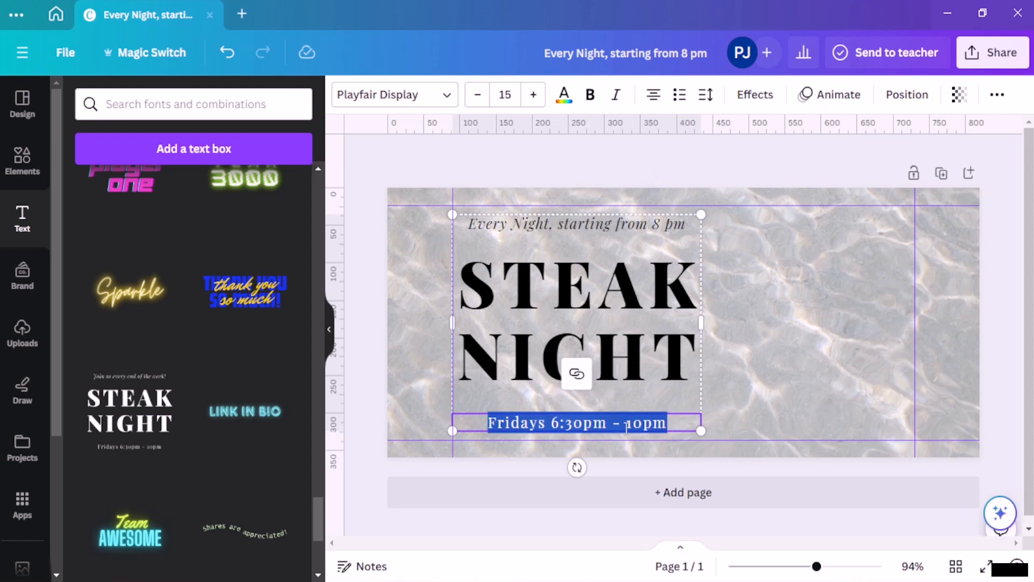
key(BackSpace)
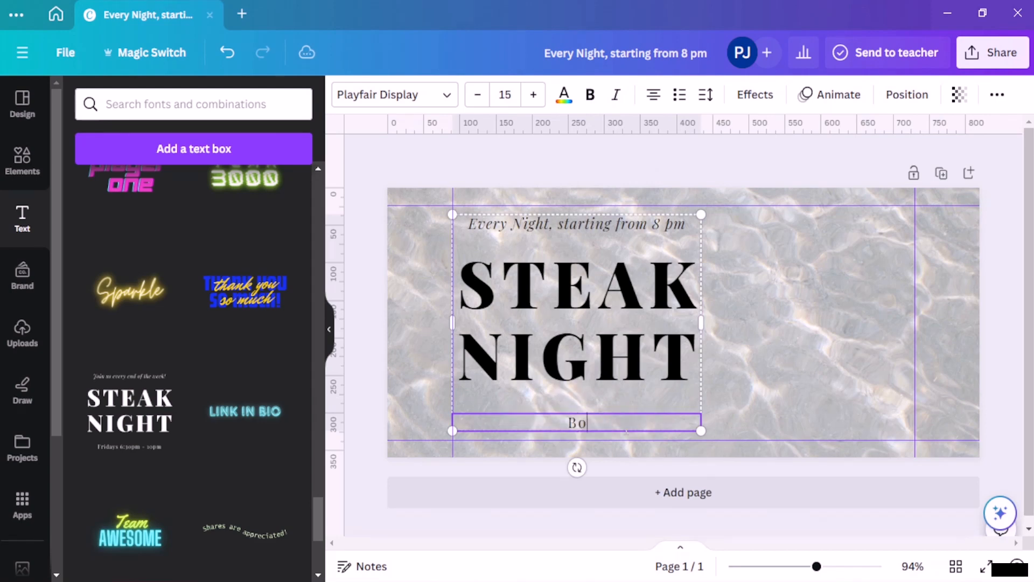
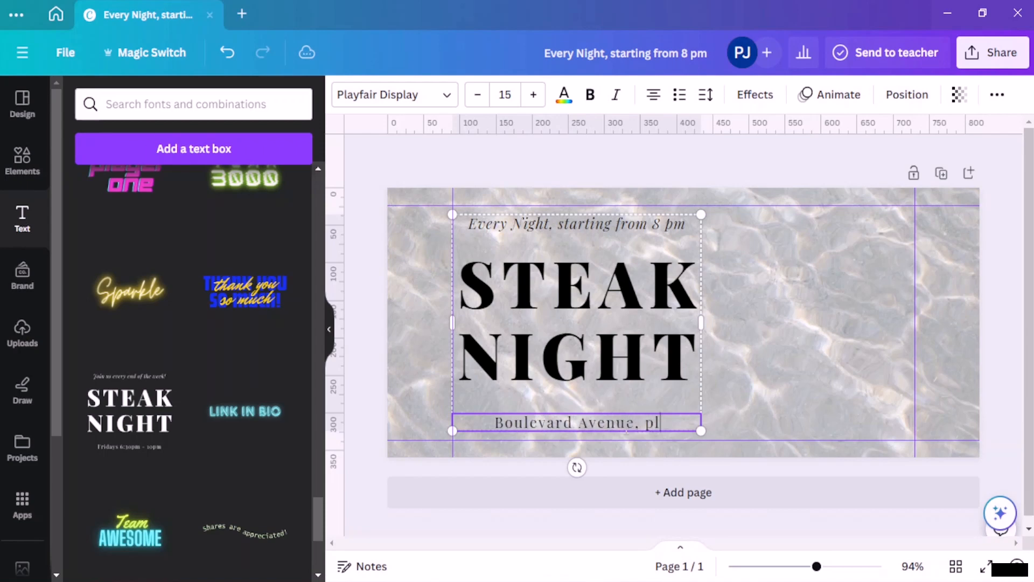
click(848, 363)
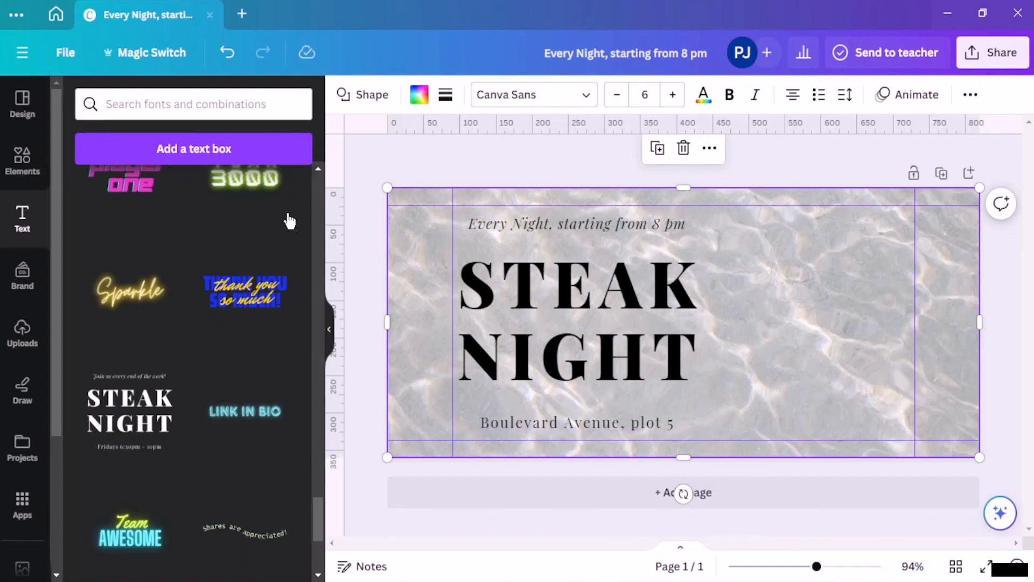
Step: Search elements for 'steak' and filter to graphics
click(21, 161)
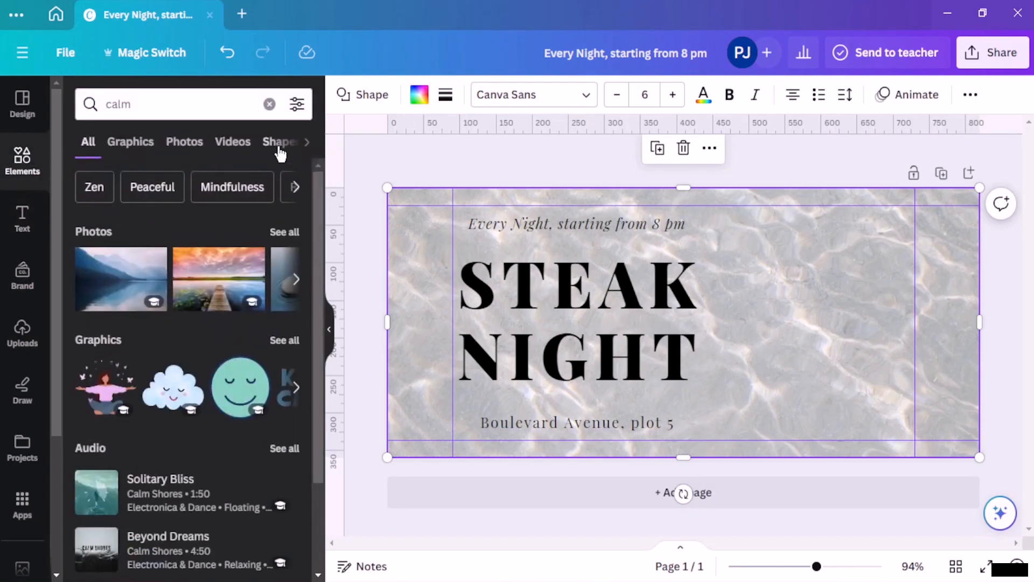
click(270, 103)
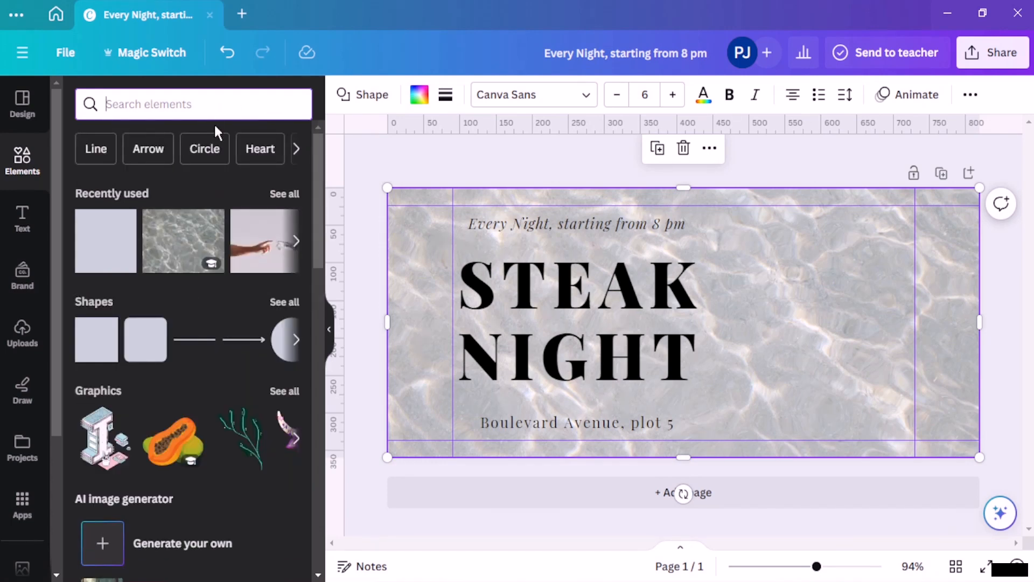
text(steak)
key(Return)
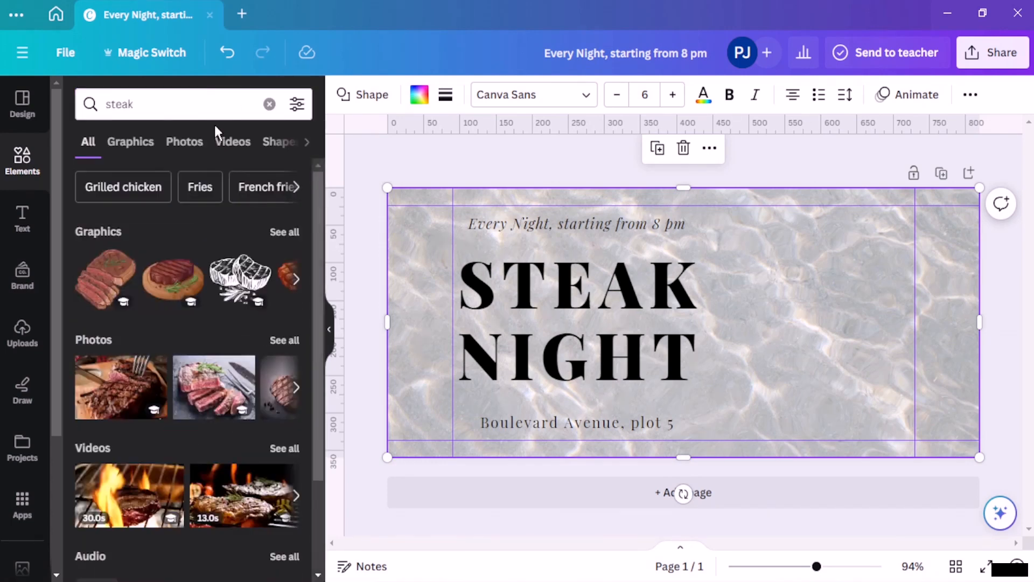
click(285, 232)
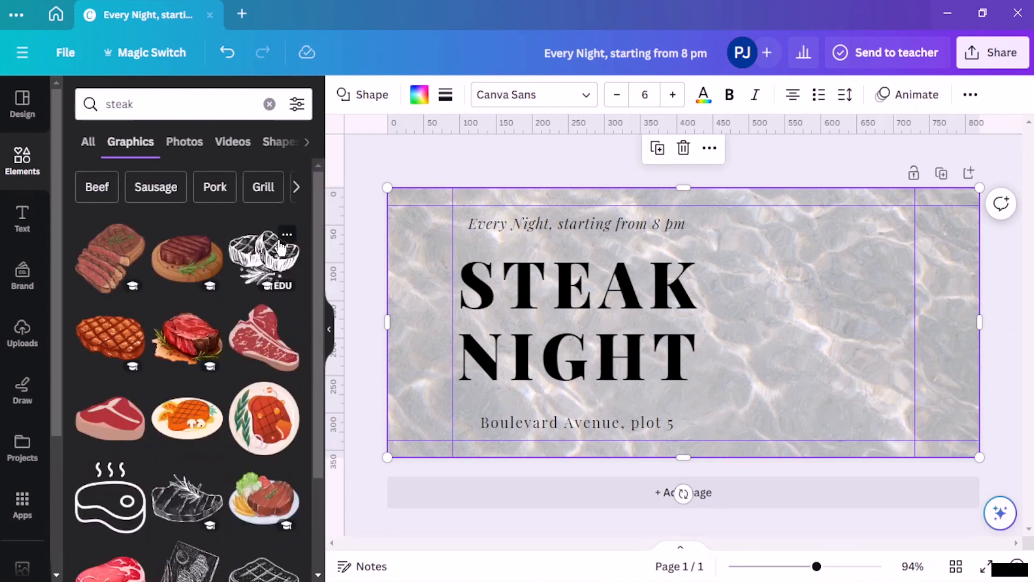
Step: Add the sketched steak graphic and position it right of the STEAK NIGHT title
click(283, 238)
click(242, 263)
click(257, 249)
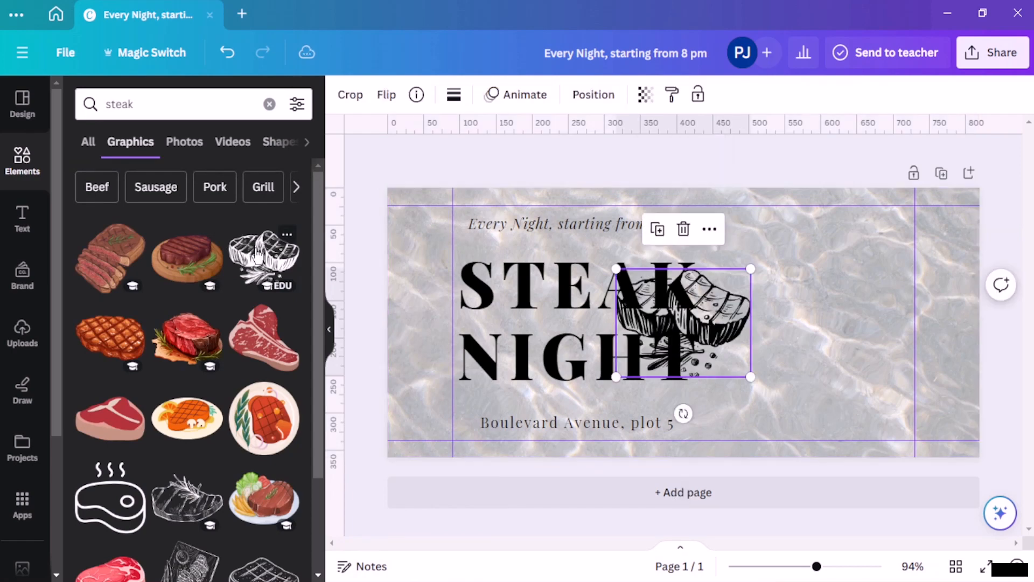
mouse_move(732, 322)
mouse_down()
mouse_move(809, 305)
mouse_move(853, 274)
mouse_up()
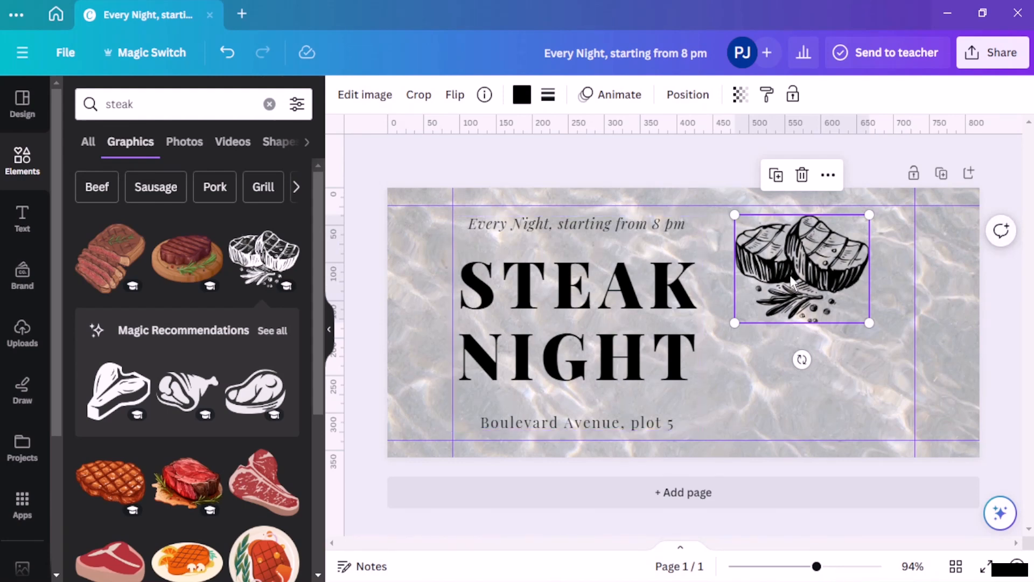
drag(795, 290, 781, 312)
drag(790, 338, 790, 329)
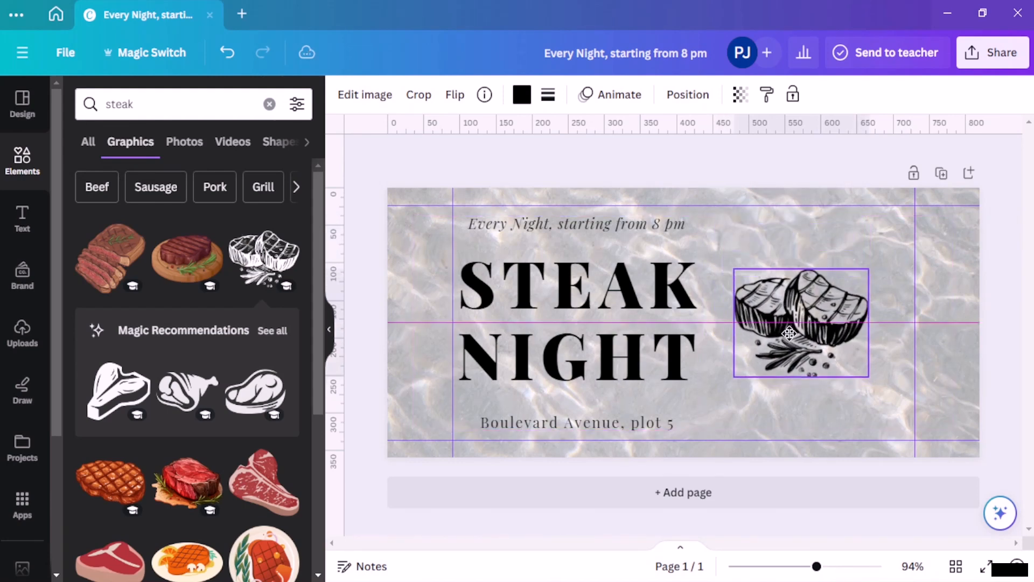
click(836, 408)
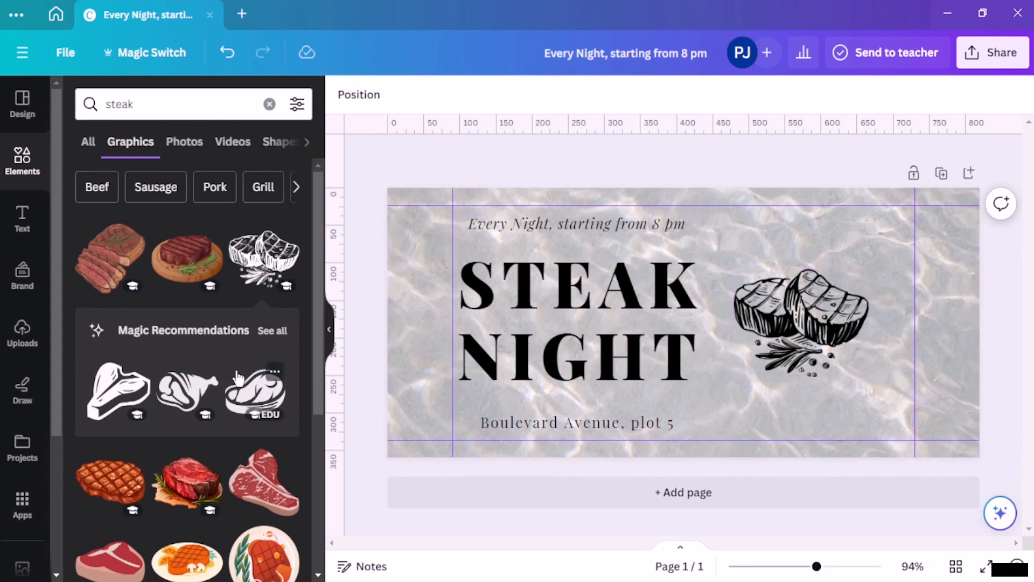
scroll(237, 379, down, 5)
scroll(108, 472, down, 3)
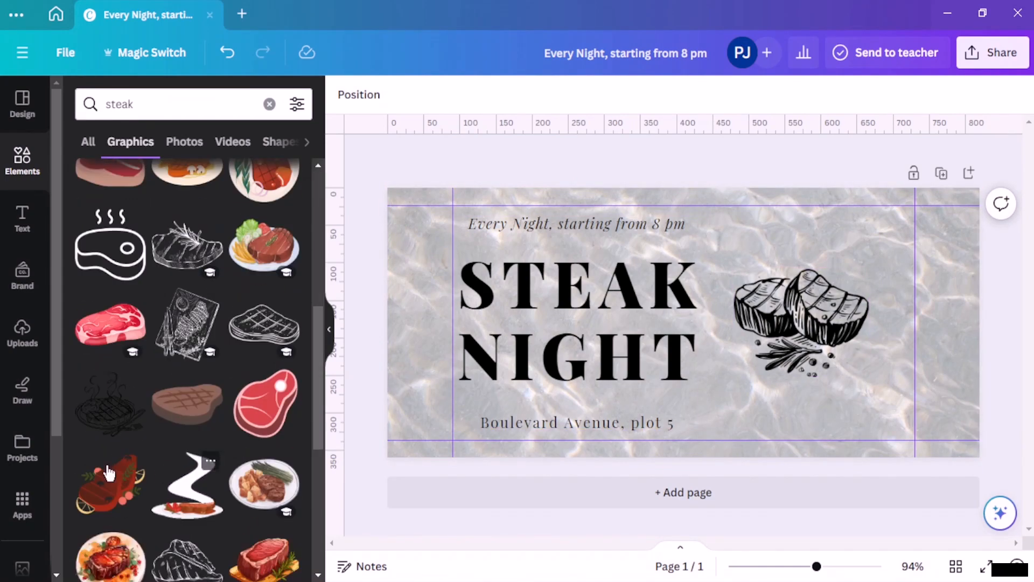
Step: Add a second steak sketch faded to about 33 transparency, then add a blank second page
click(140, 401)
mouse_move(698, 370)
mouse_down()
mouse_move(707, 366)
mouse_move(646, 365)
mouse_move(693, 366)
mouse_move(684, 366)
mouse_move(695, 364)
mouse_move(690, 354)
mouse_move(692, 370)
mouse_up()
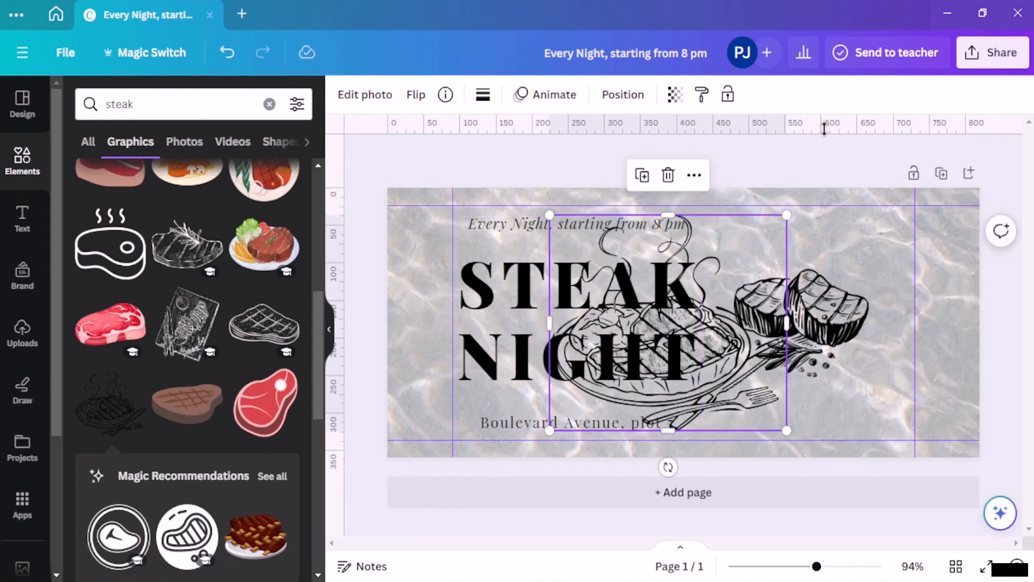
click(674, 95)
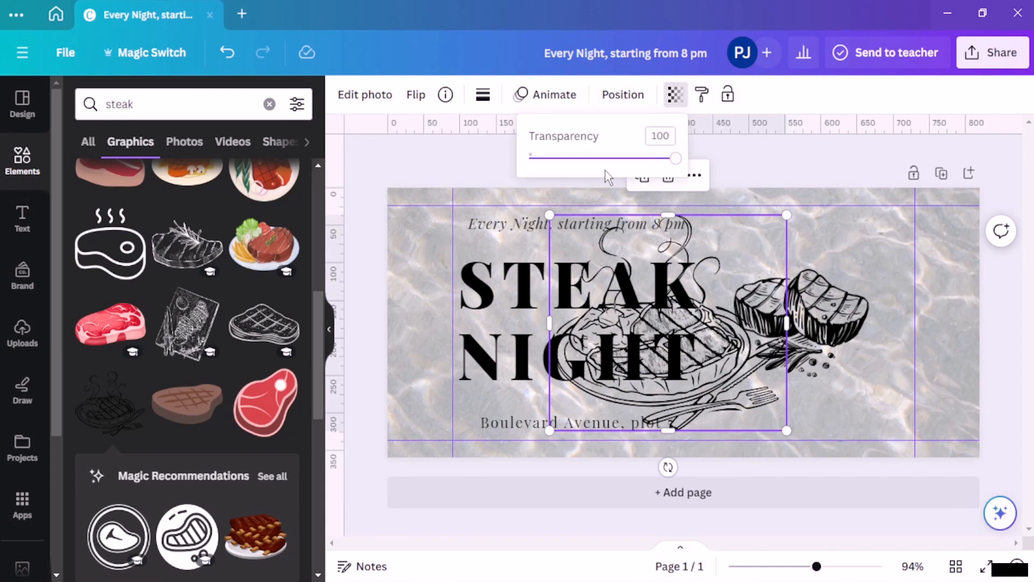
click(628, 159)
drag(628, 162, 580, 169)
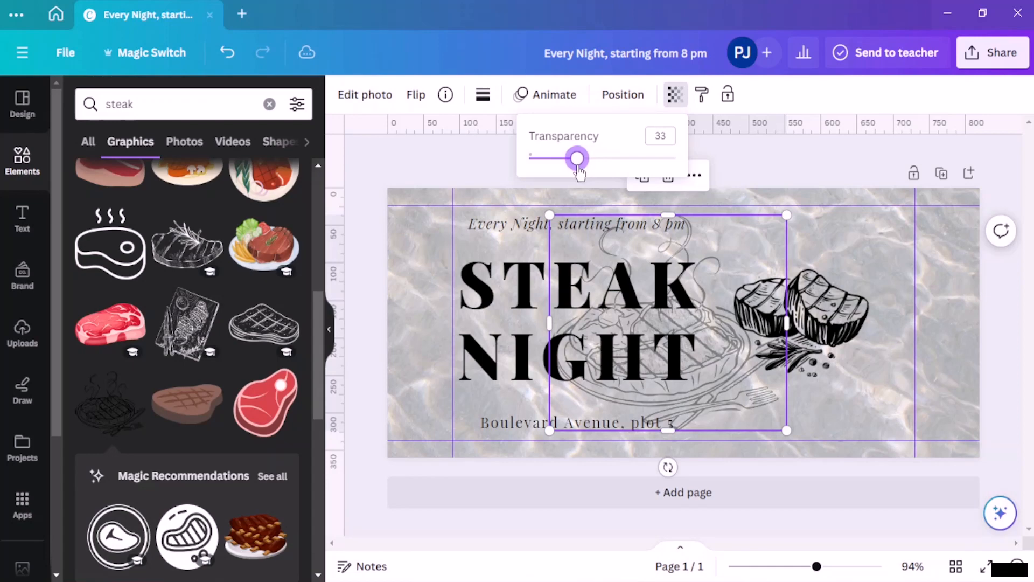
click(813, 187)
click(859, 177)
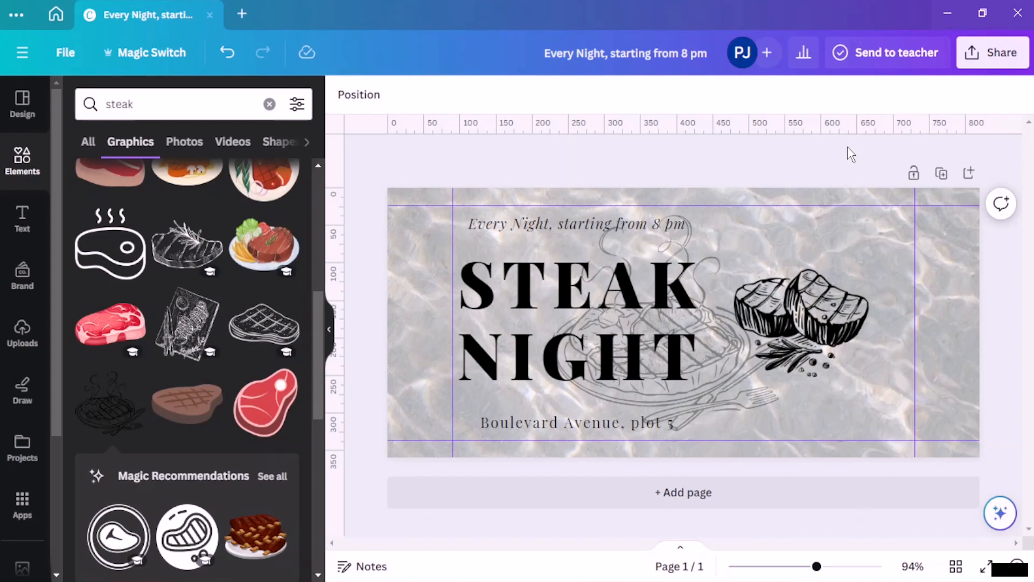
click(661, 504)
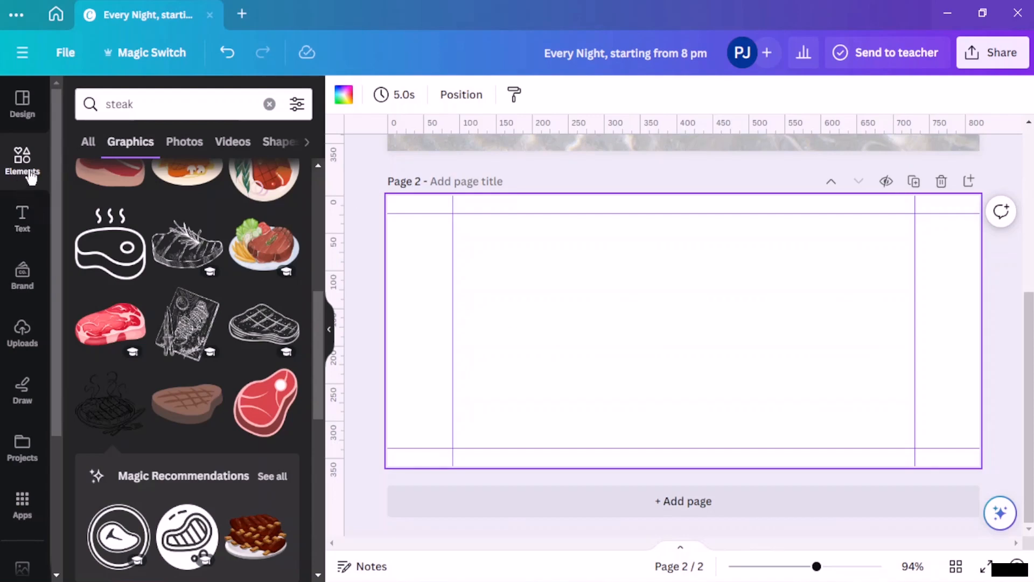
Step: Search elements for 'japan'
click(343, 96)
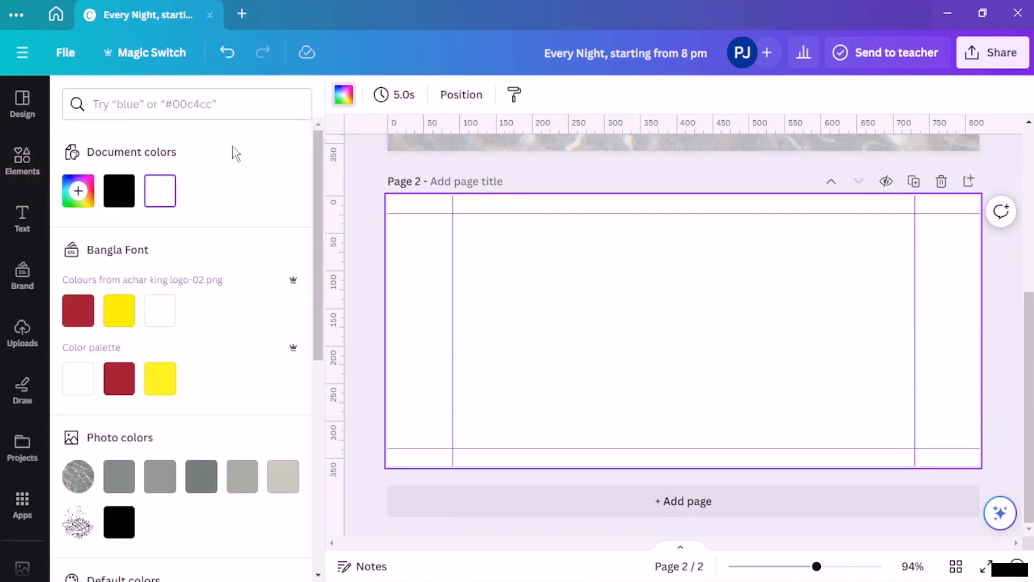
click(21, 157)
click(267, 102)
click(177, 105)
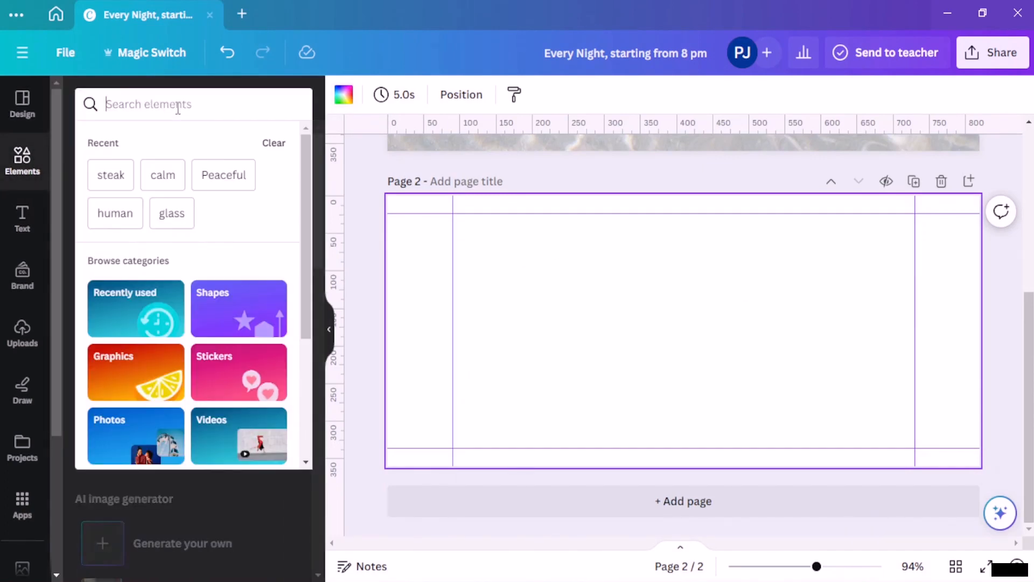
text(photo)
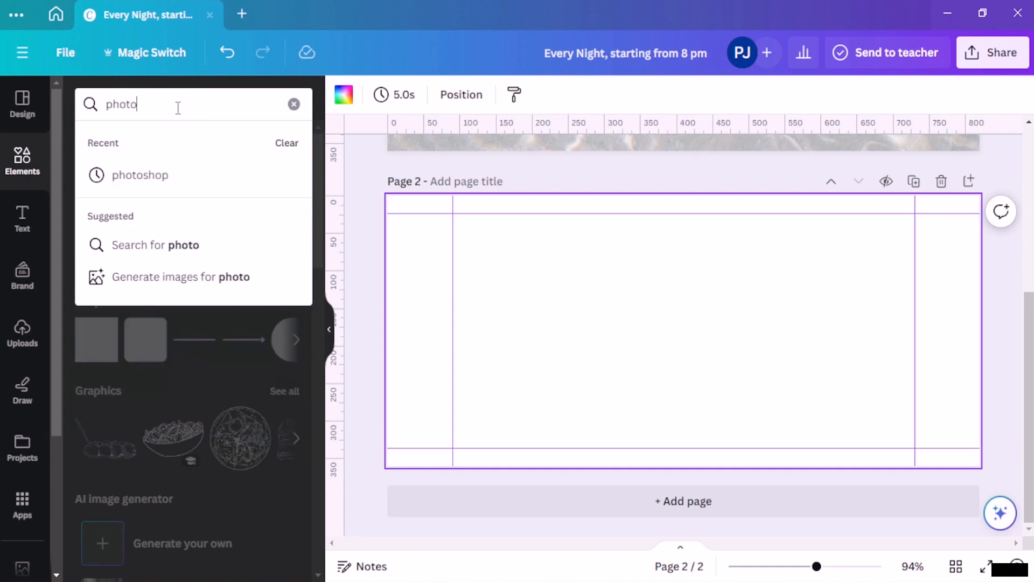
key(BackSpace)
key(BackSpace)
key(BackSpace)
key(BackSpace)
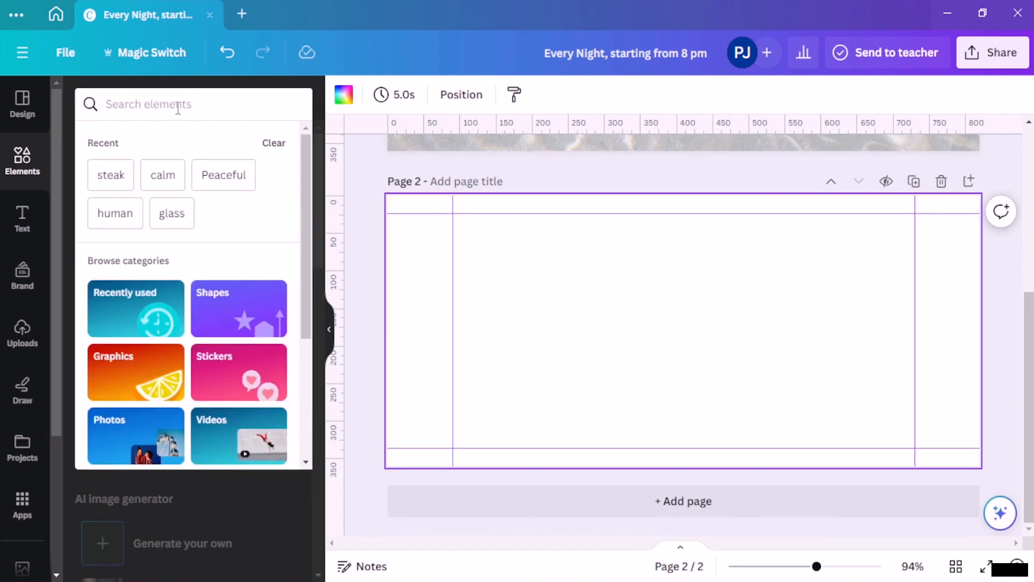
text(japan)
key(Return)
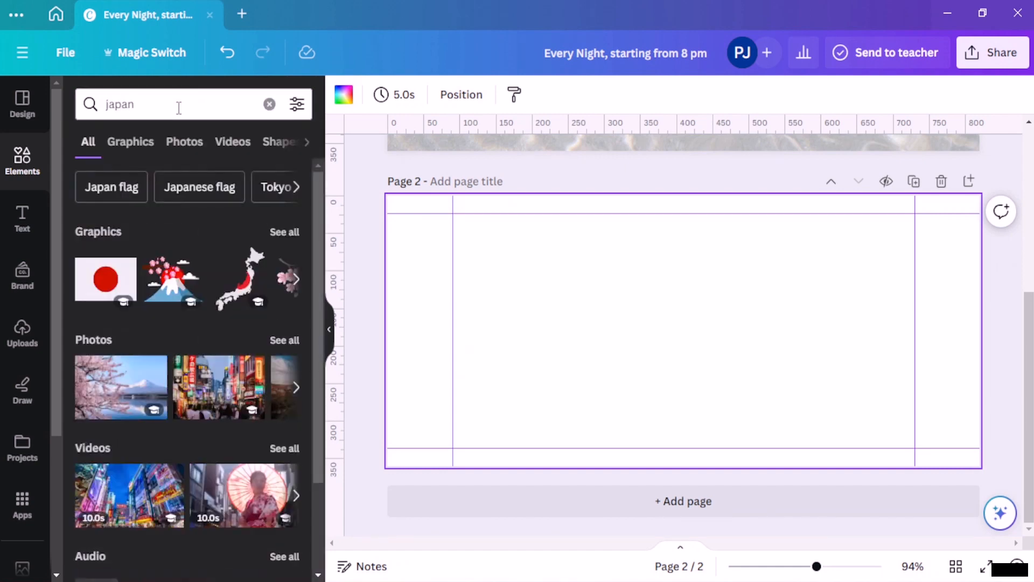
Step: Add the Mount Fuji and red maple leaves photo and set it as page 2's background
scroll(164, 269, down, 2)
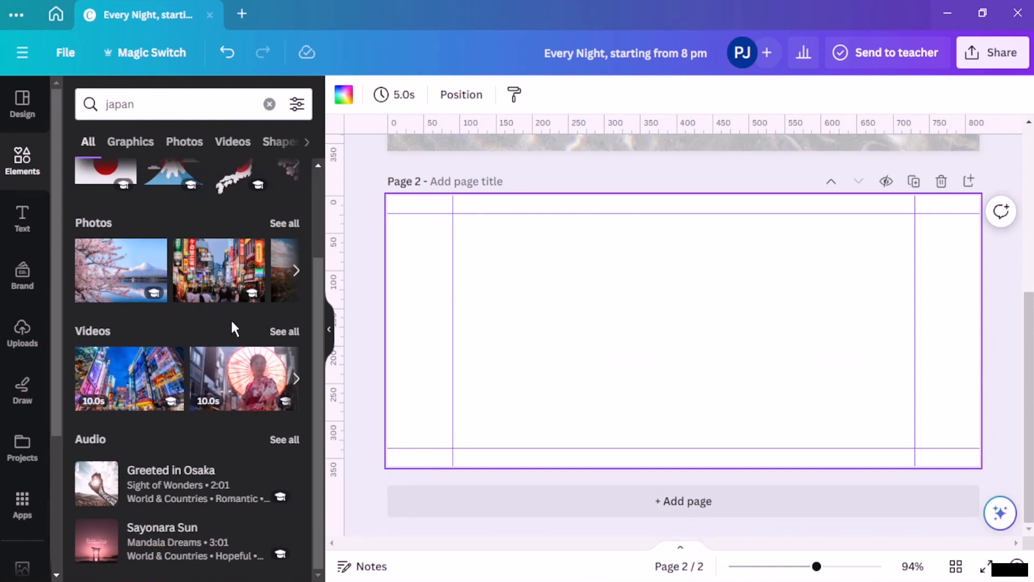
click(282, 224)
scroll(253, 242, down, 6)
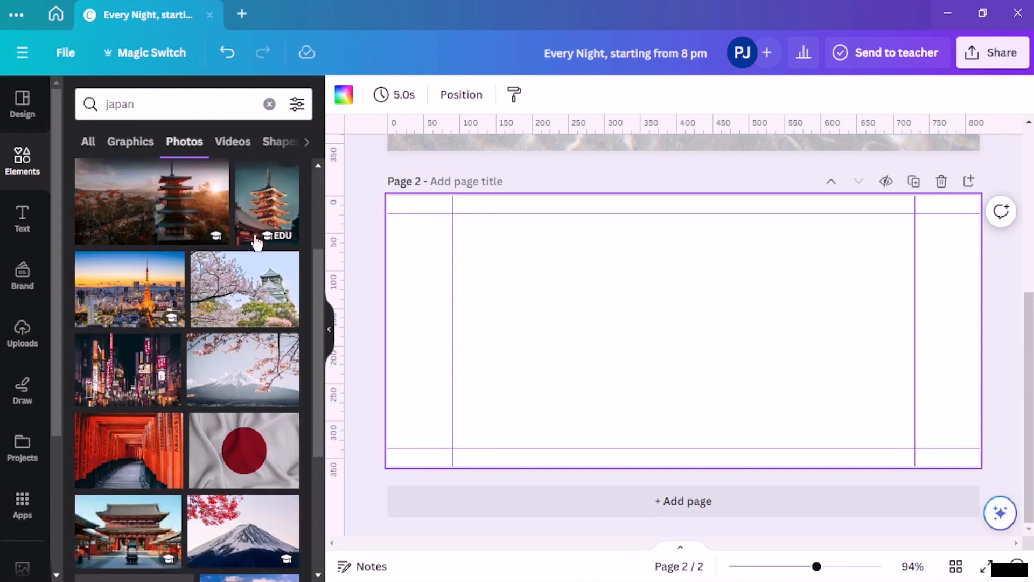
scroll(212, 400, down, 2)
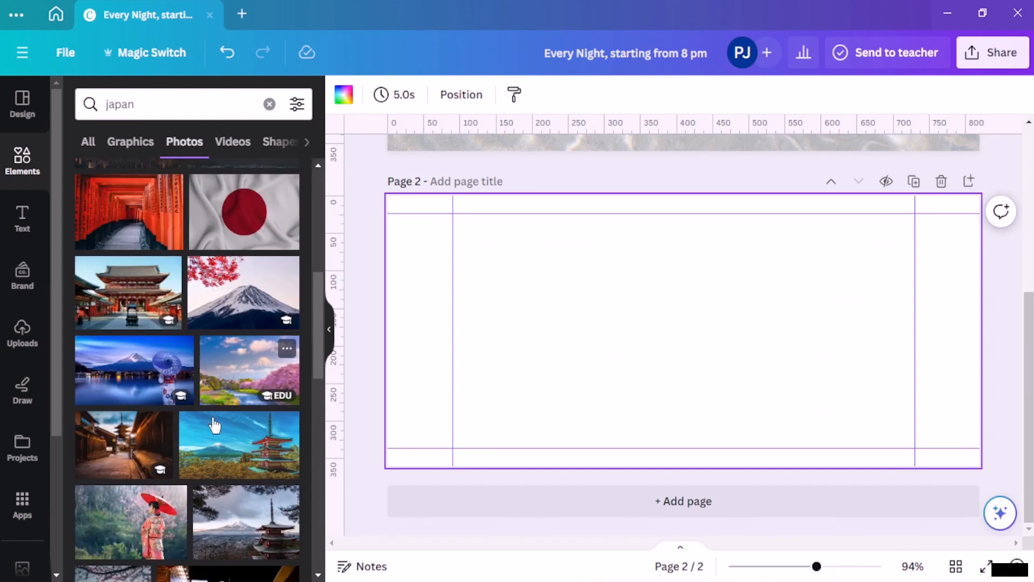
click(242, 285)
drag(665, 344, 541, 315)
right_click(549, 318)
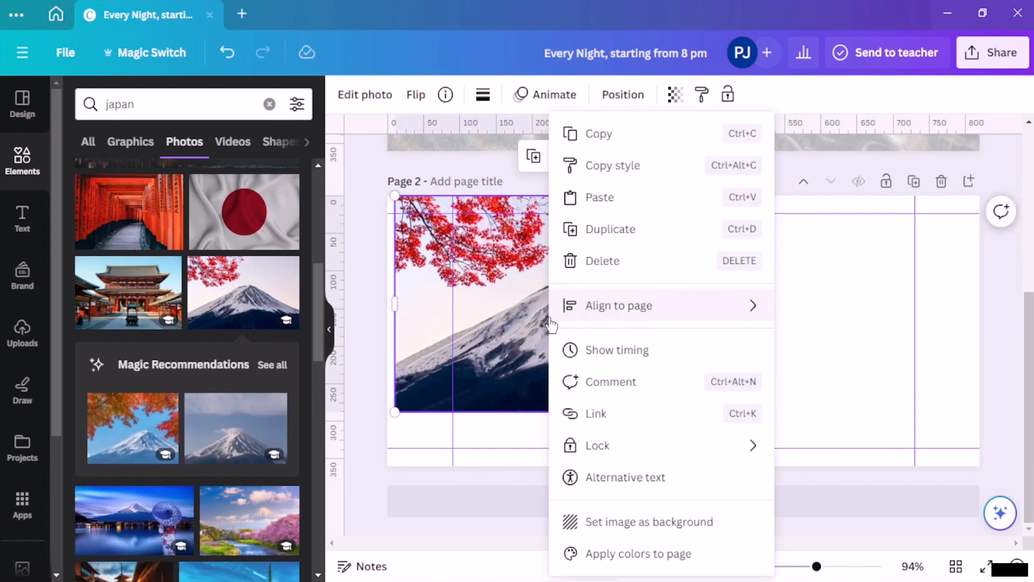
click(656, 518)
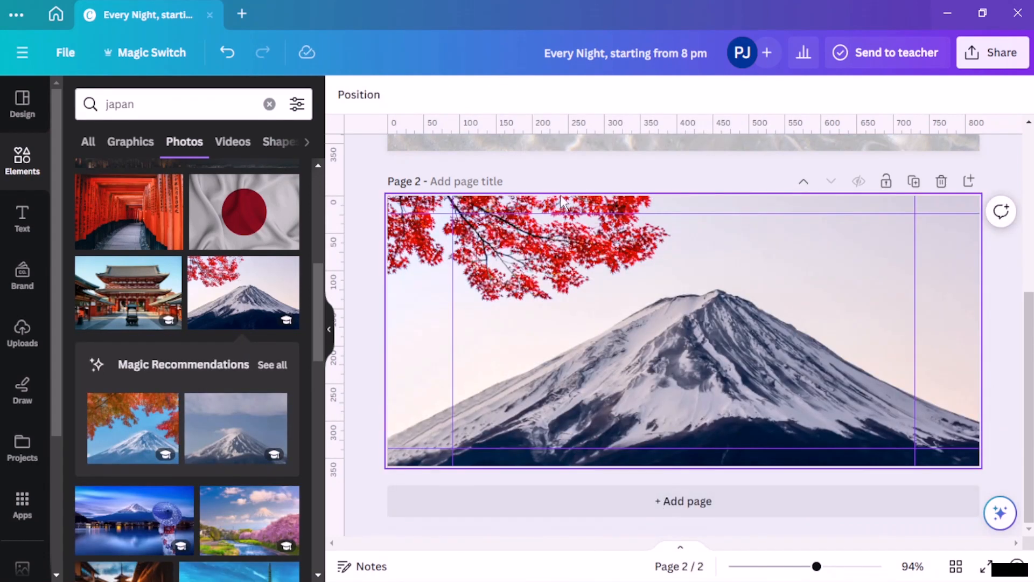
Step: Fade the Fuji background to 39 transparency
right_click(653, 337)
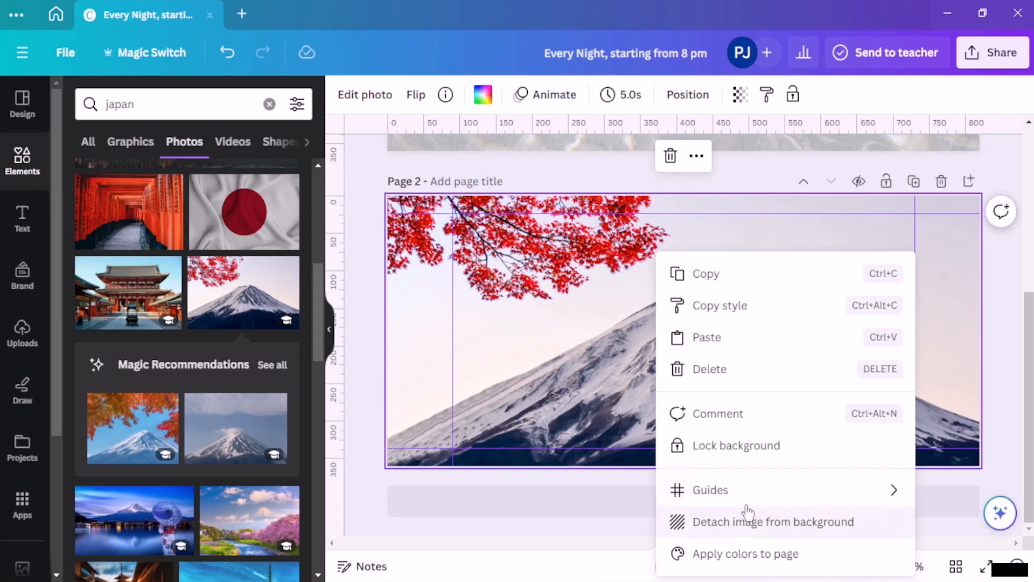
click(702, 226)
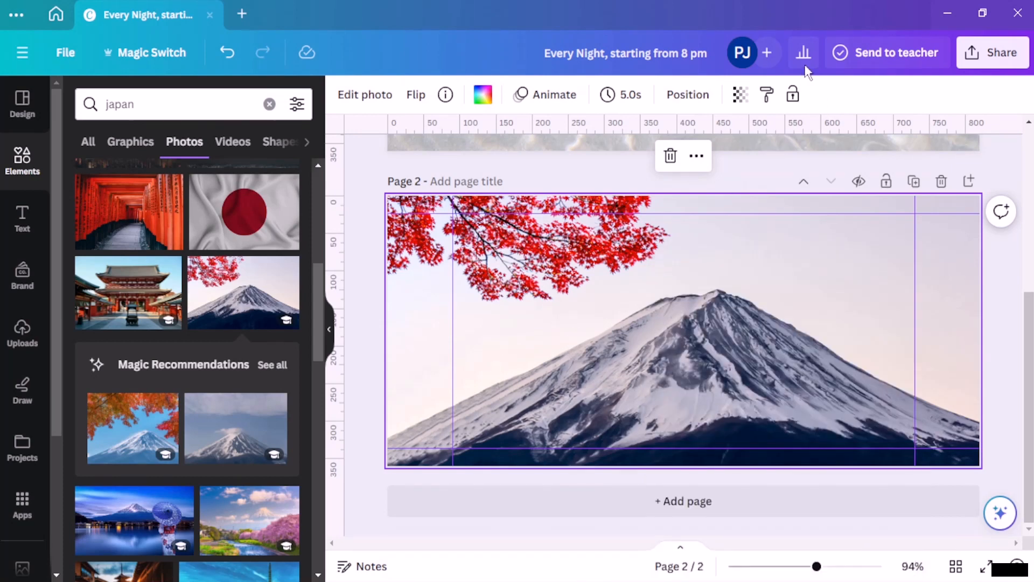
click(741, 96)
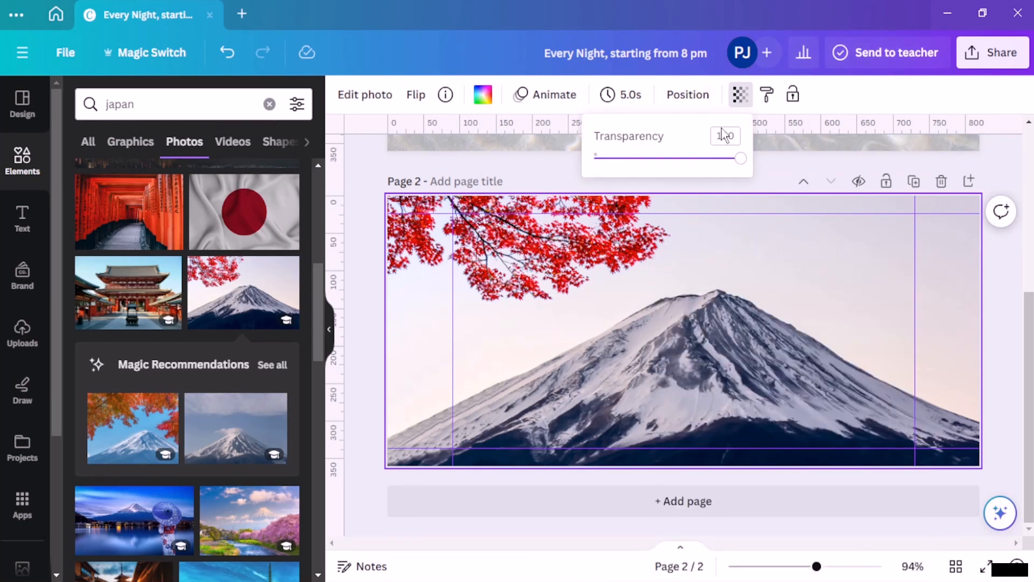
drag(696, 159, 651, 157)
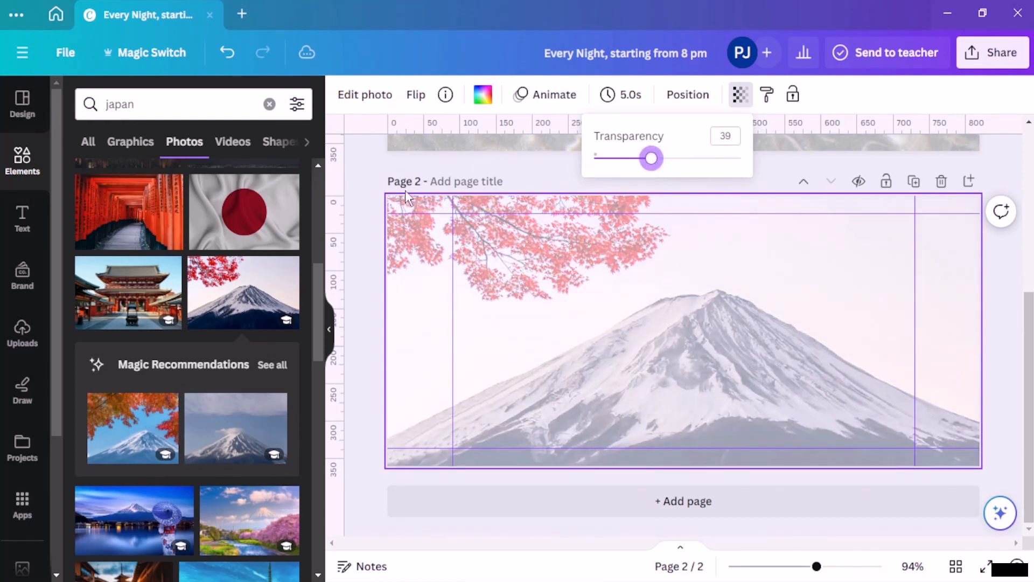
click(362, 209)
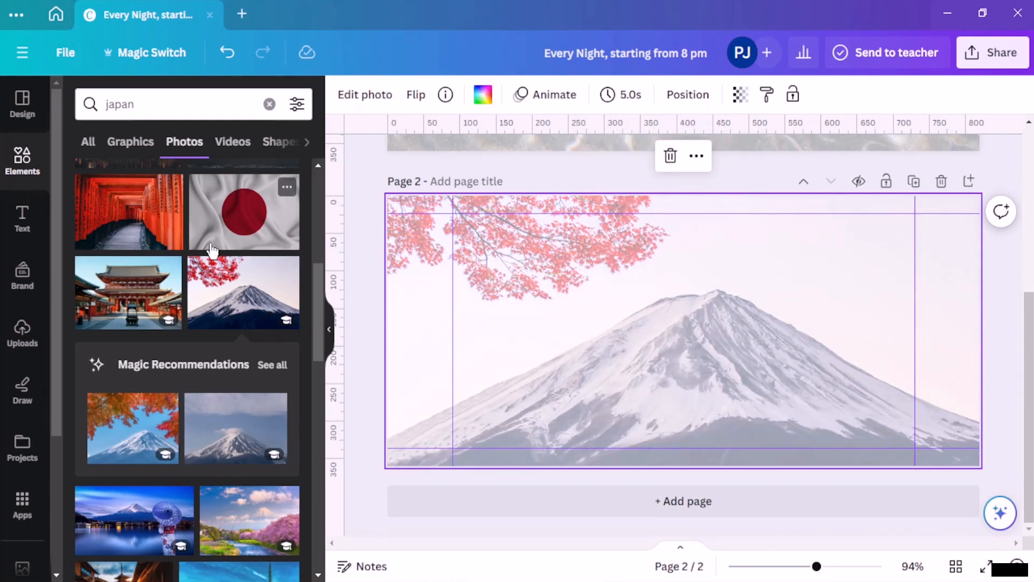
Step: Add a square coloured the photo's muted pink and stretch it over the whole page
click(24, 112)
click(28, 171)
click(28, 173)
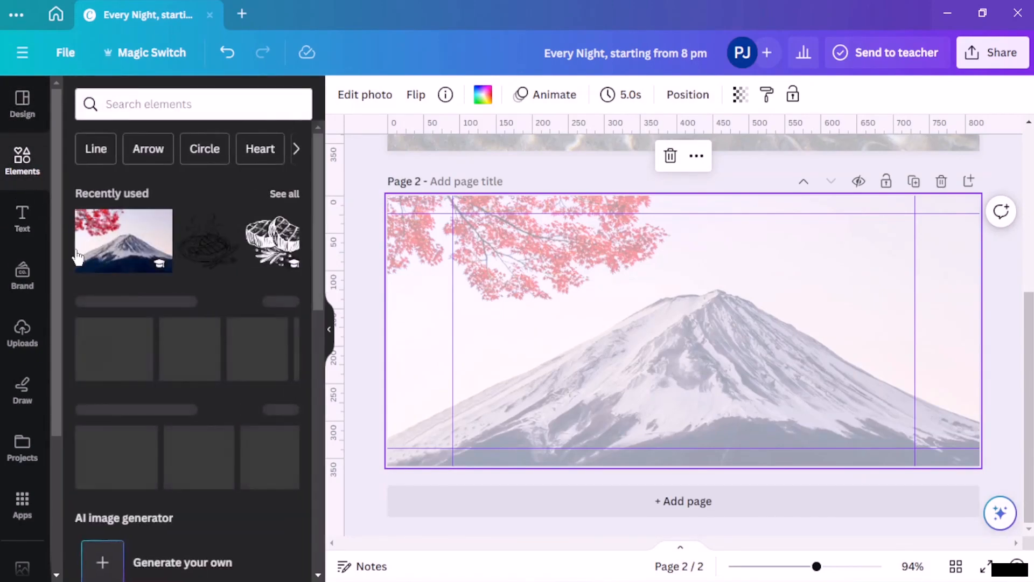
click(97, 340)
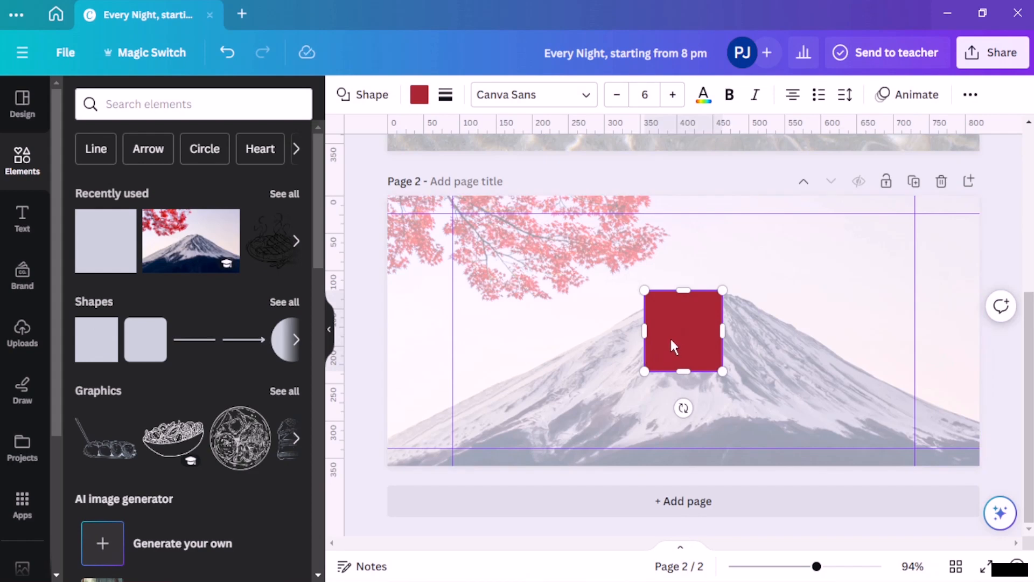
drag(670, 336, 398, 240)
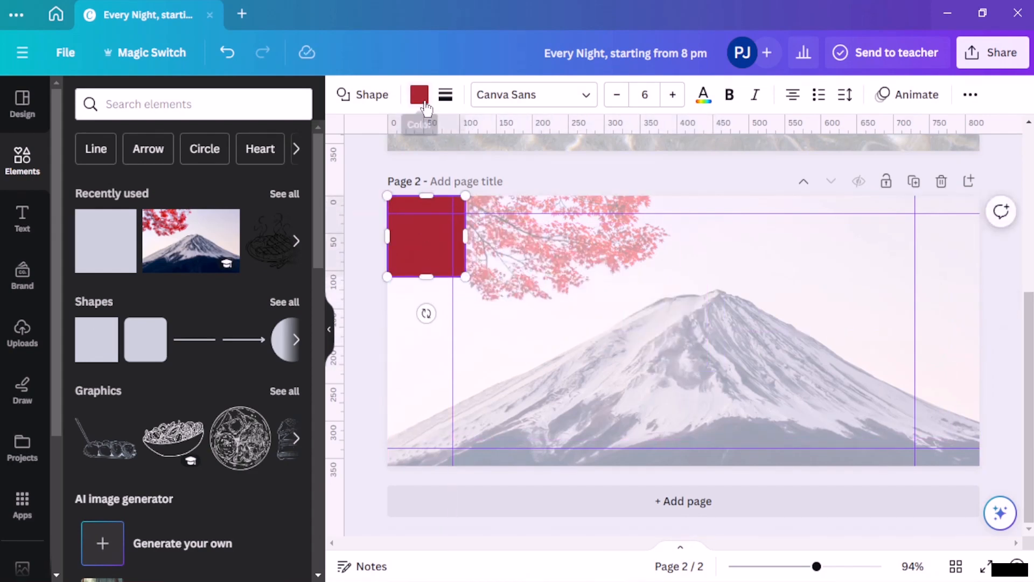
click(419, 94)
scroll(208, 318, down, 5)
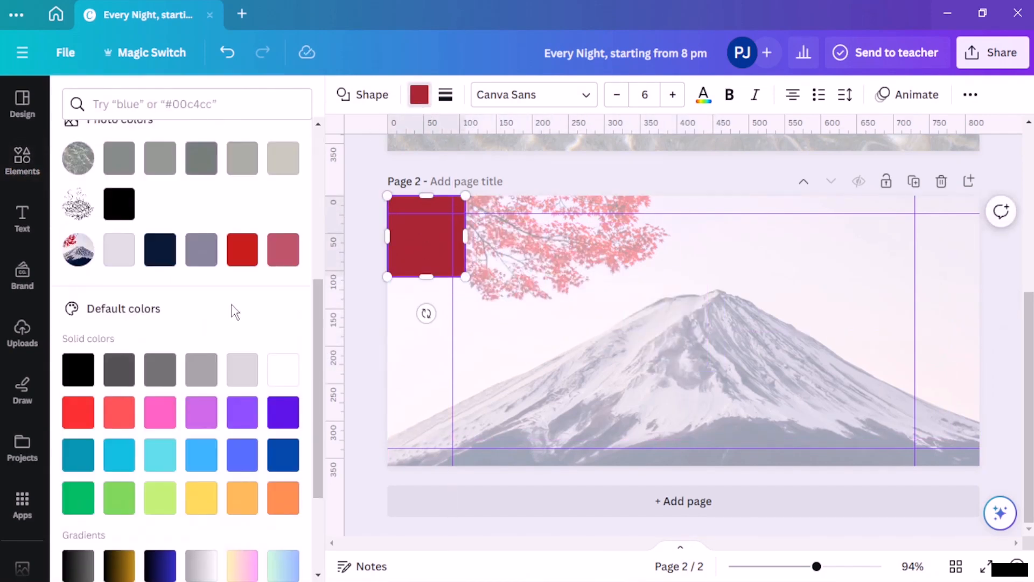
click(283, 249)
drag(465, 277, 979, 464)
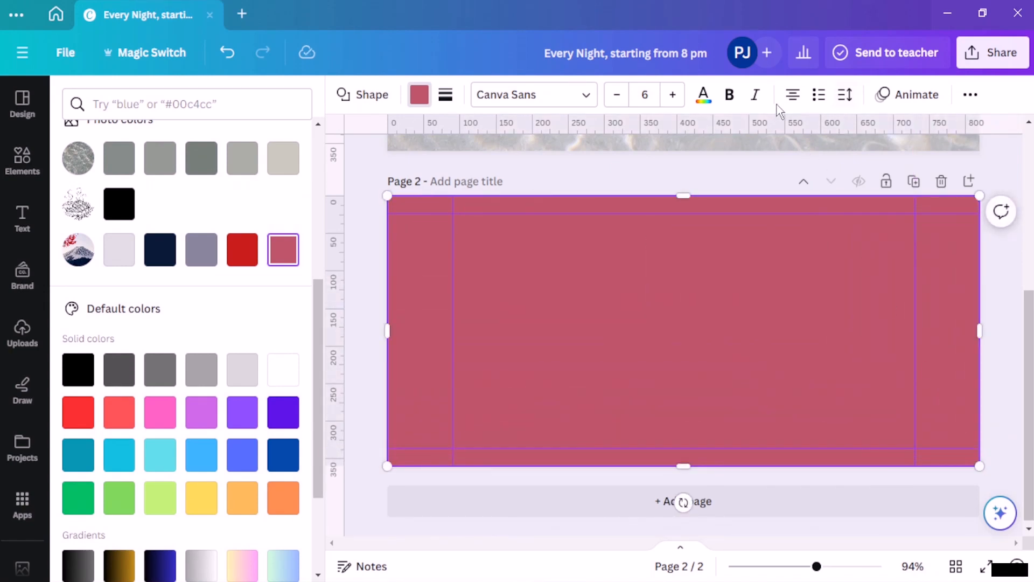
Step: Set the pink rectangle to 28 transparency
click(970, 95)
click(910, 131)
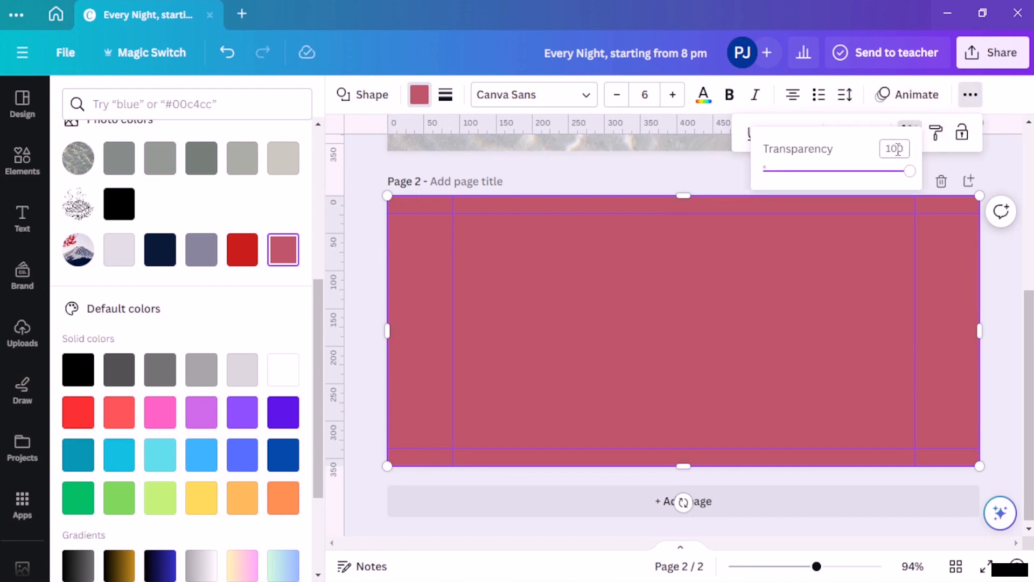
drag(910, 172, 806, 184)
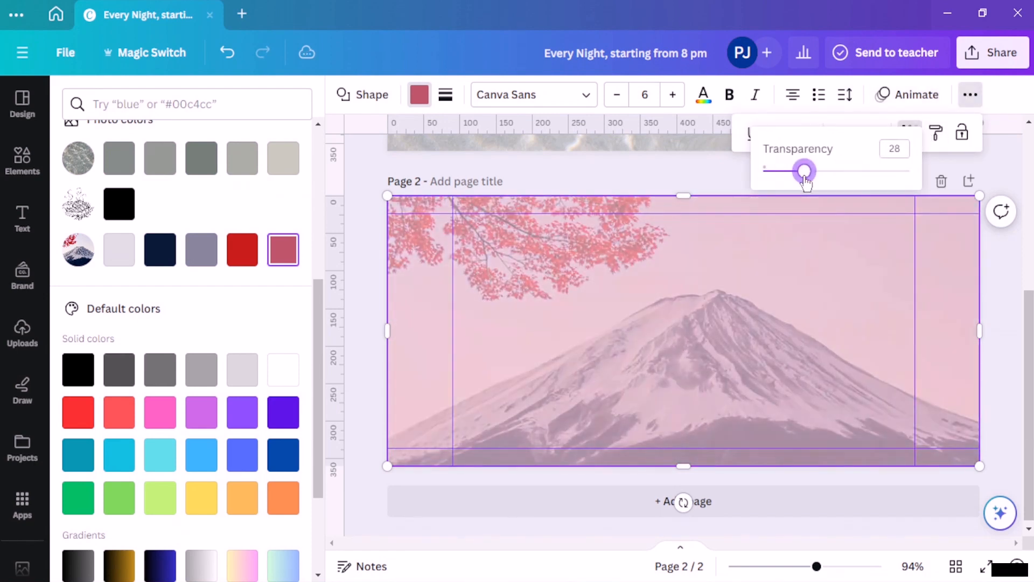
click(366, 179)
click(366, 179)
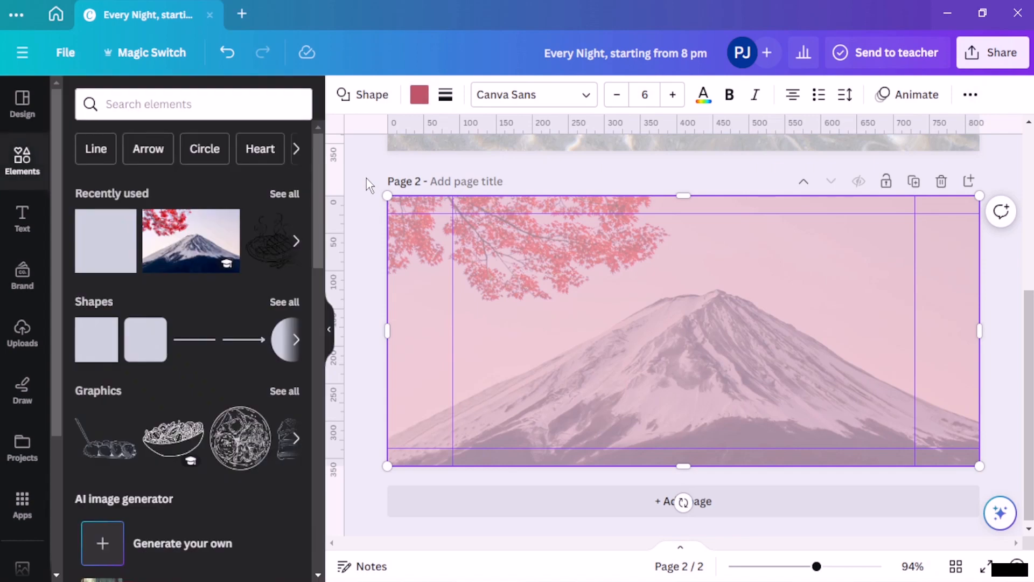
click(366, 178)
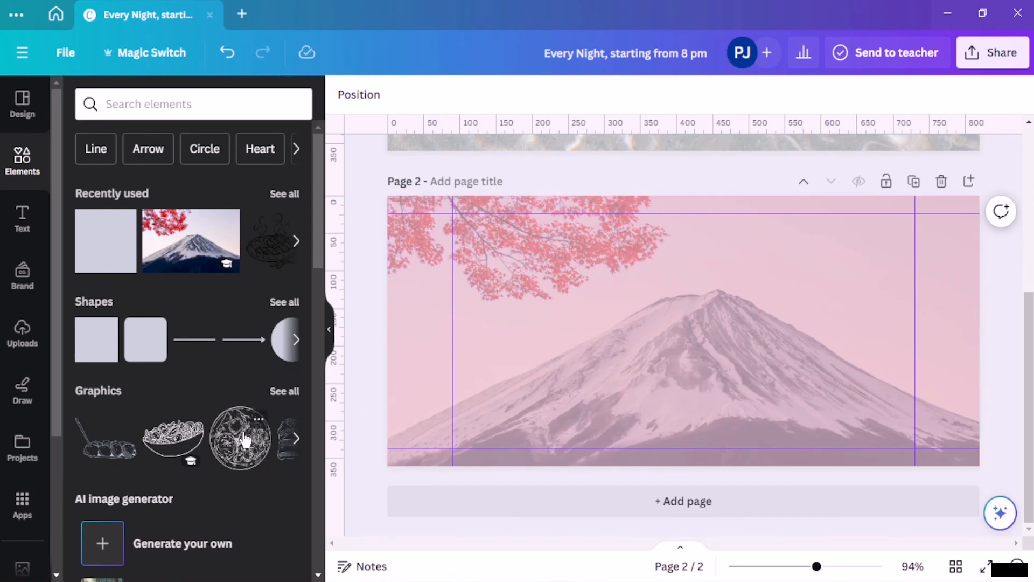
Step: Search elements for 'japan' and show all graphics results
click(212, 105)
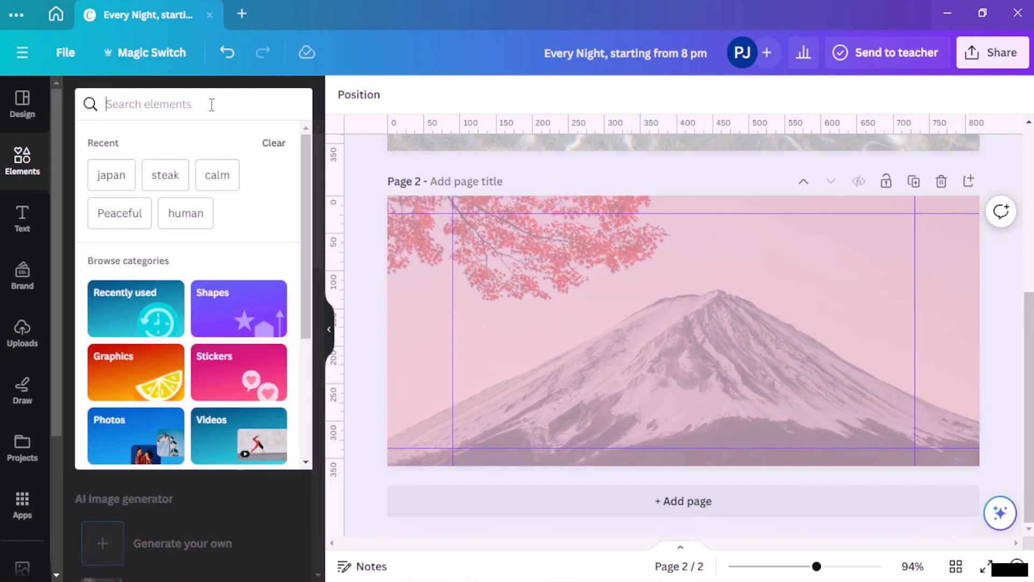
text(japa)
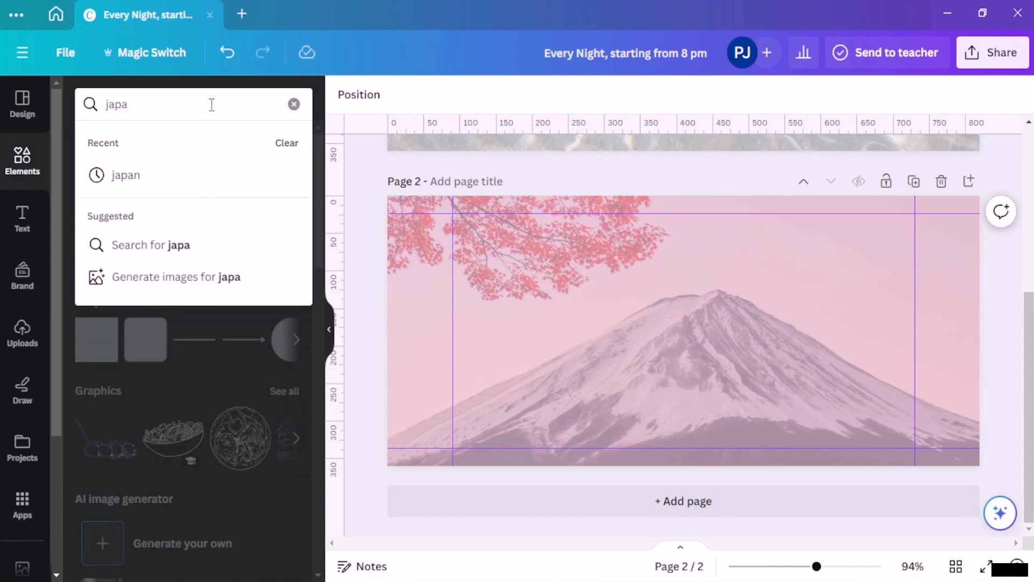
text(n)
key(Return)
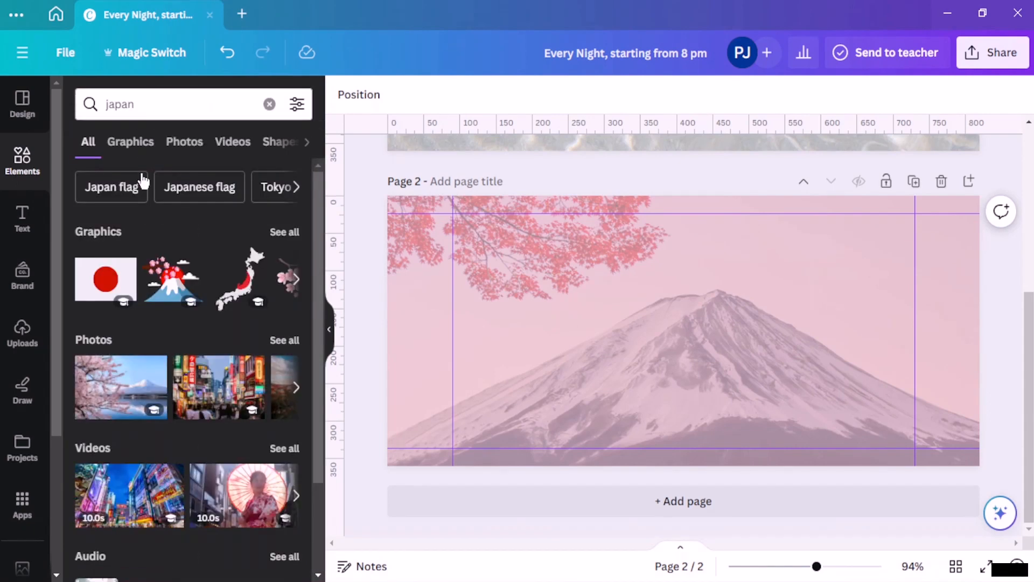
click(284, 232)
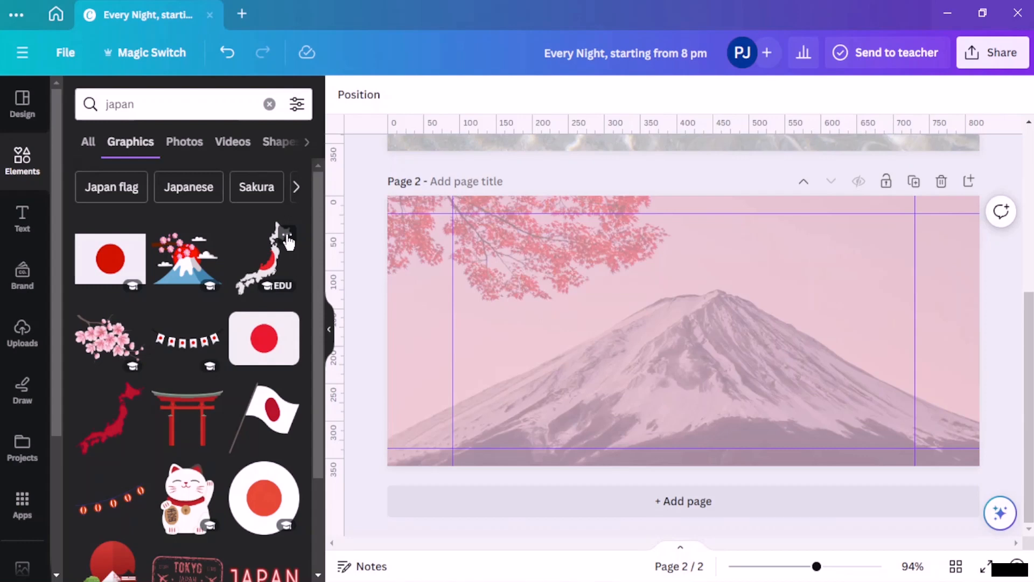
Step: Add the TOKYO stamp, tilt it about 16° and place it top-right
scroll(216, 334, down, 5)
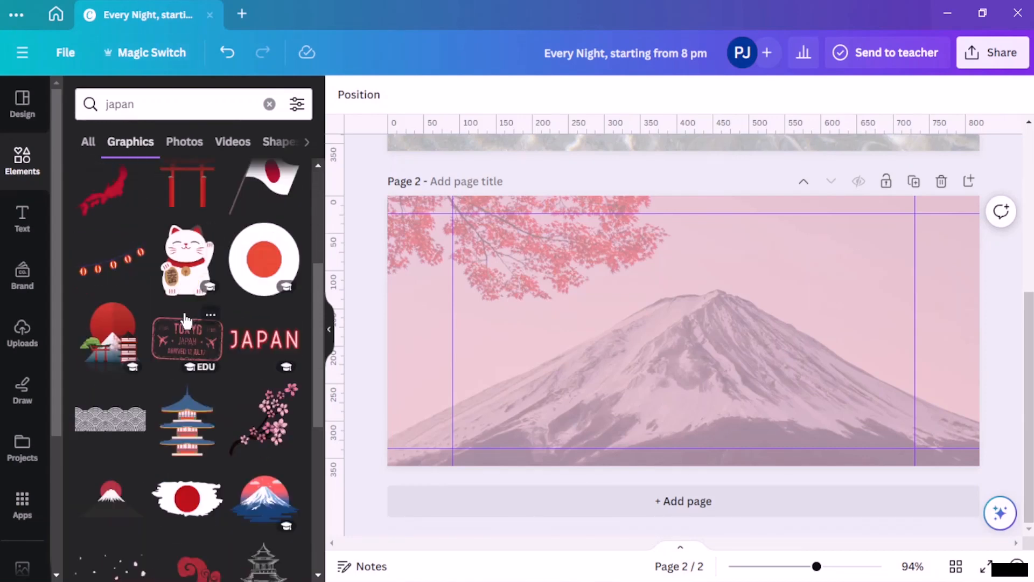
click(187, 342)
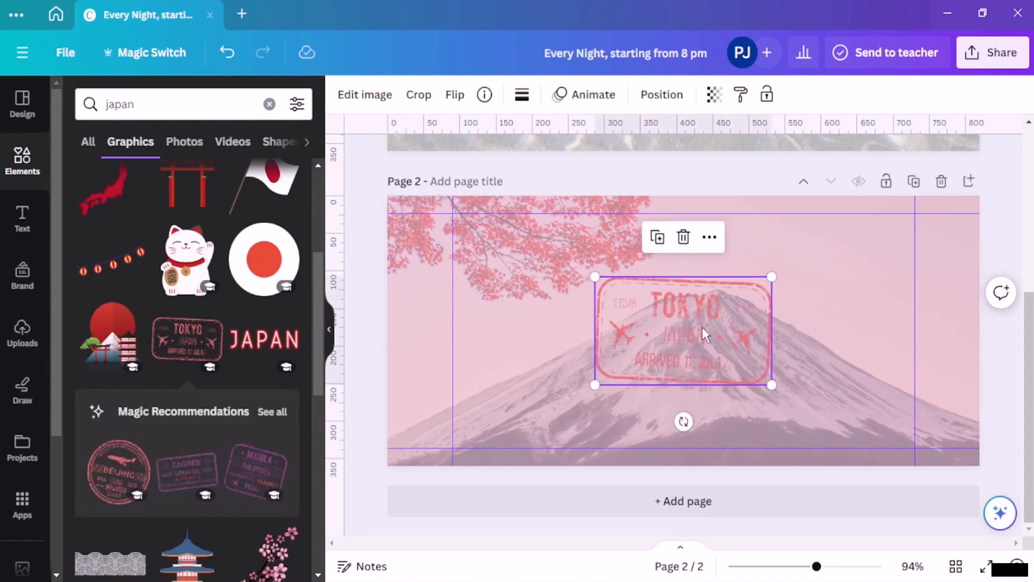
drag(702, 327, 820, 296)
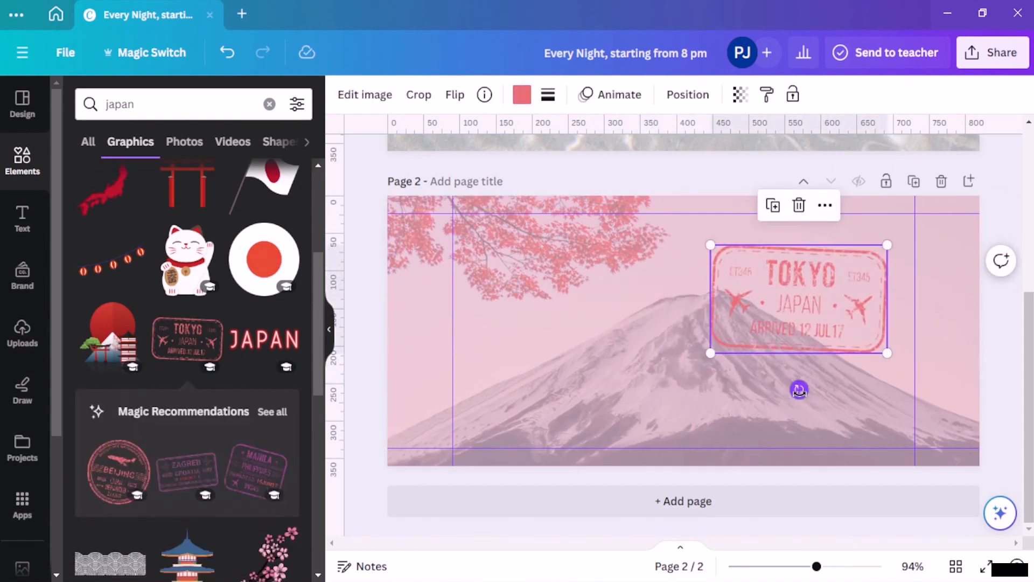
drag(800, 388, 774, 386)
drag(810, 301, 902, 245)
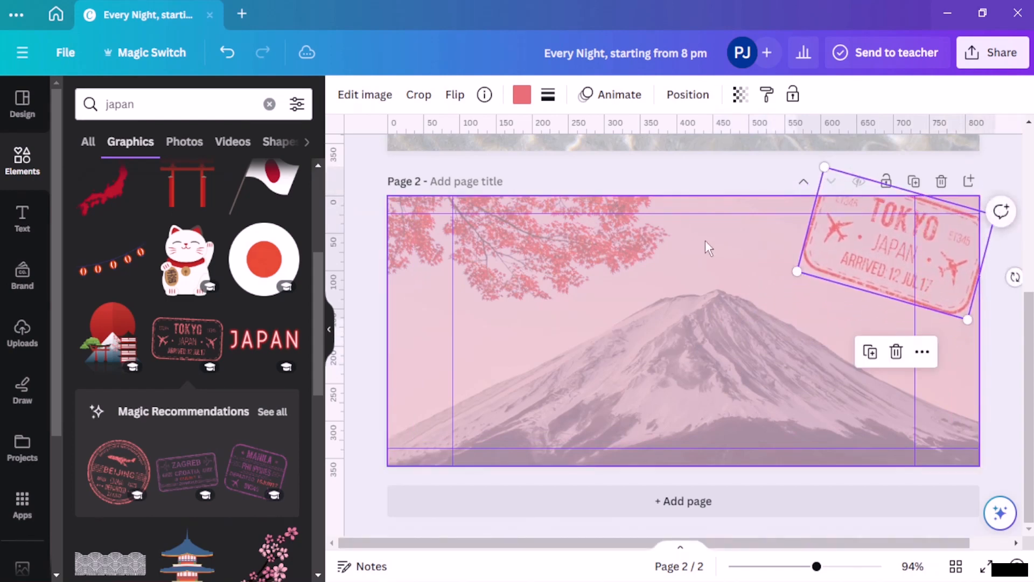
click(733, 160)
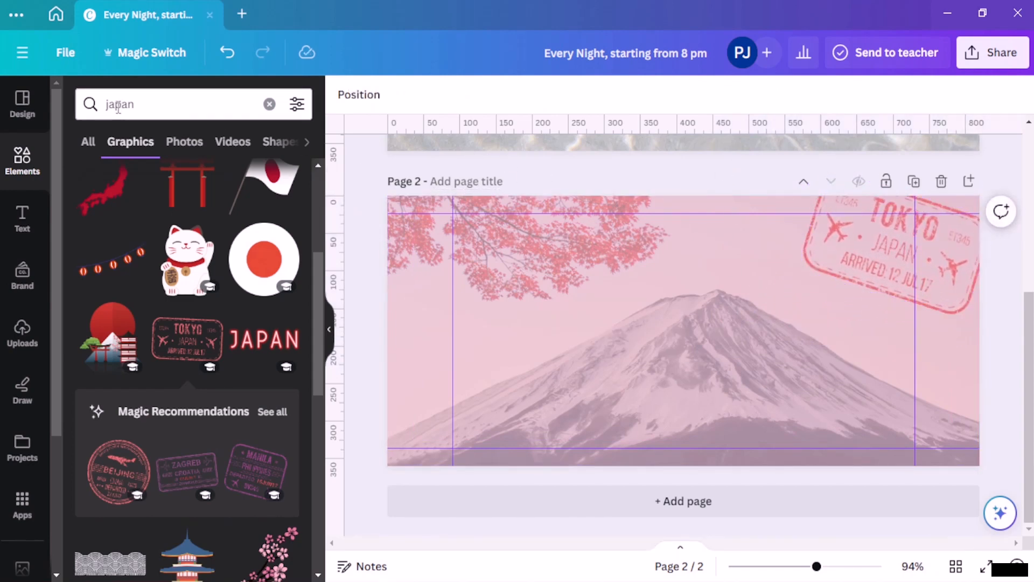
Step: Upload the image file 2.jpg
click(22, 333)
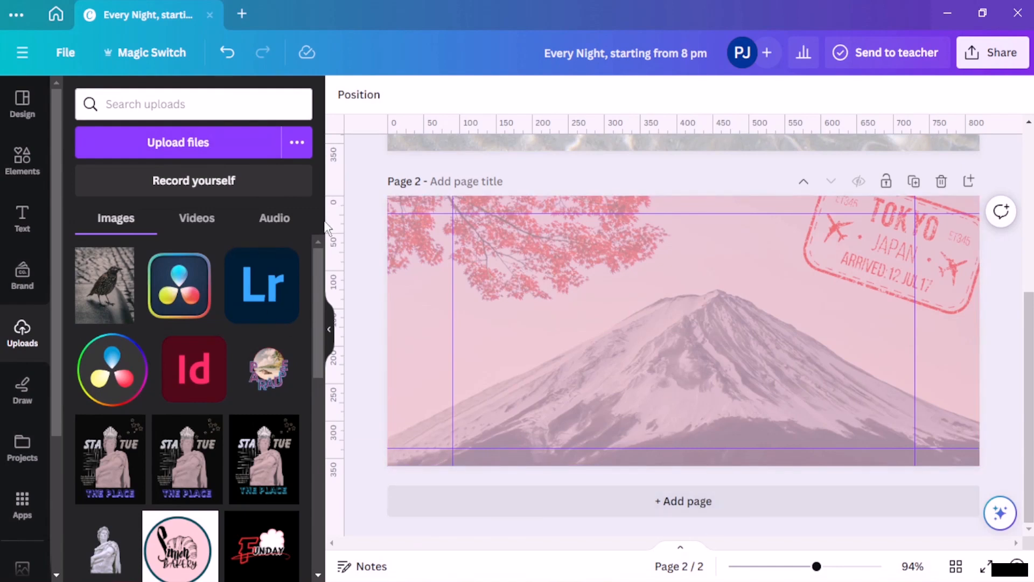
click(188, 145)
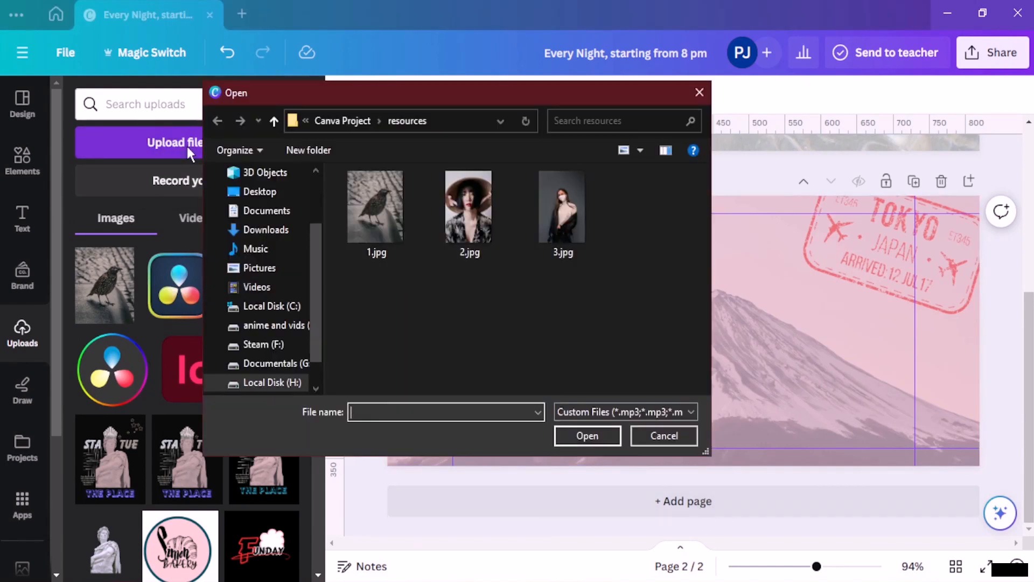
click(487, 240)
click(589, 436)
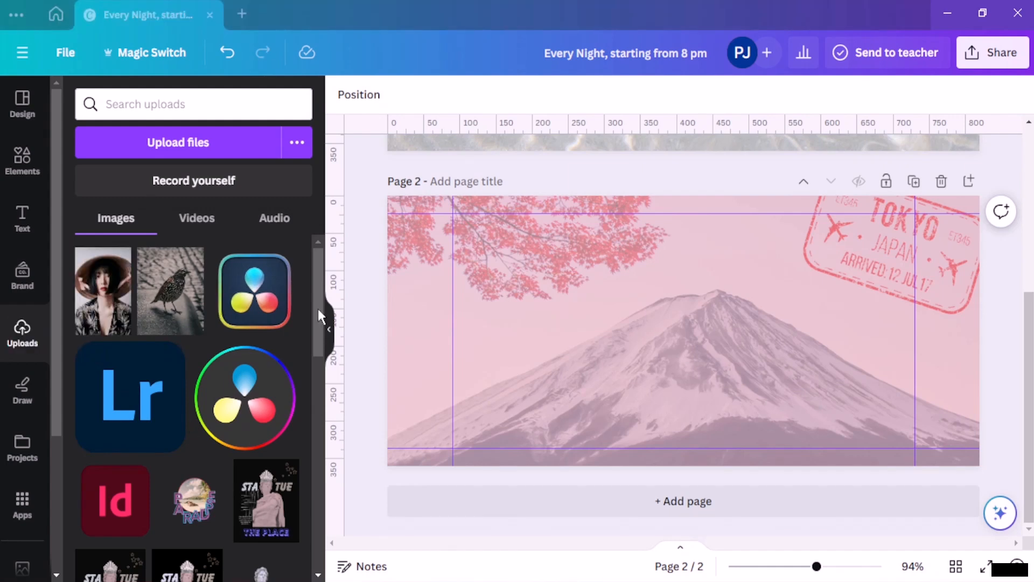
Step: Add the woman's portrait to the page and remove its background with BG Remover
click(116, 290)
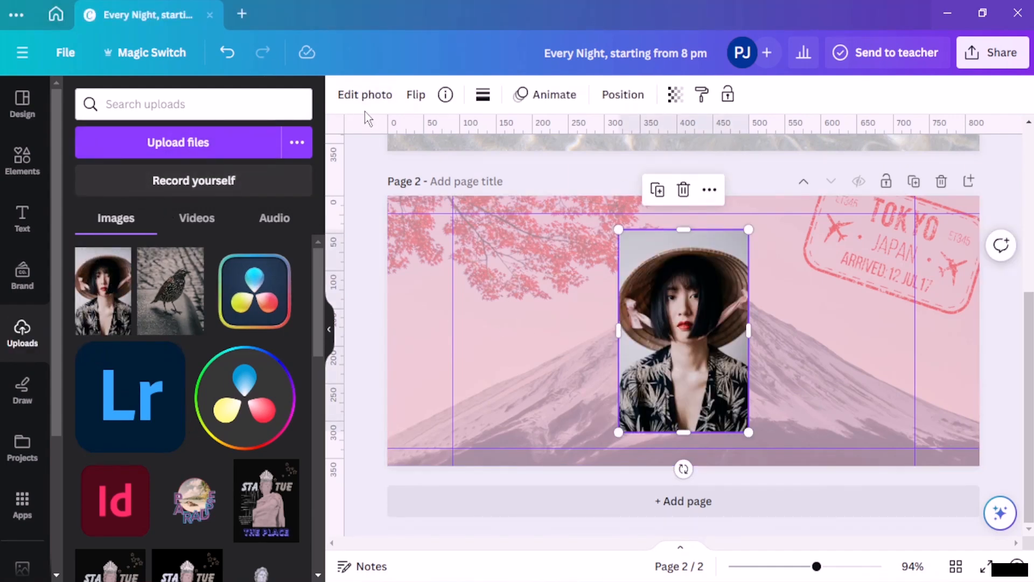
click(383, 96)
click(83, 221)
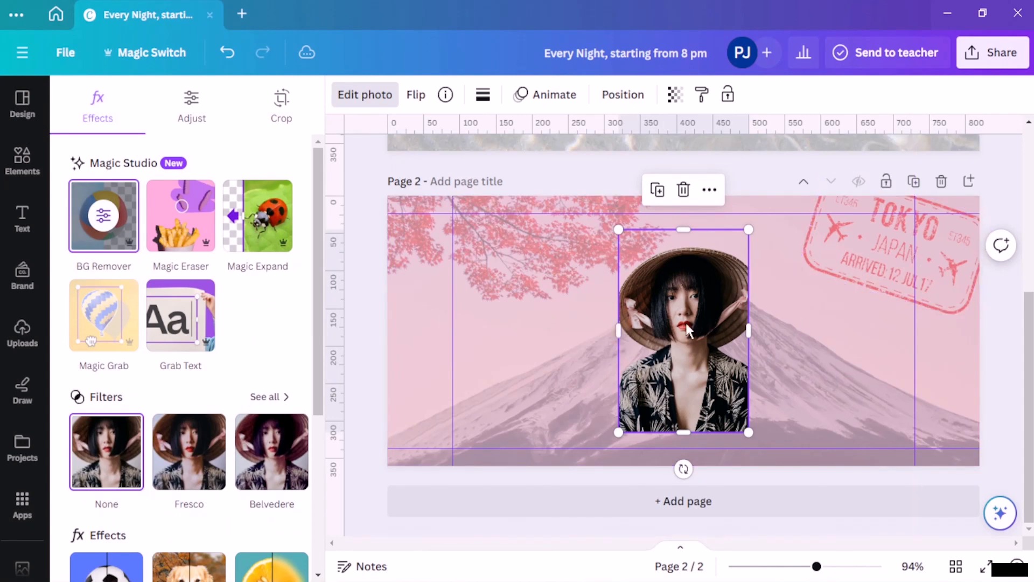
Step: Enlarge the cut-out portrait and place it at the right side of the page
drag(688, 331, 794, 342)
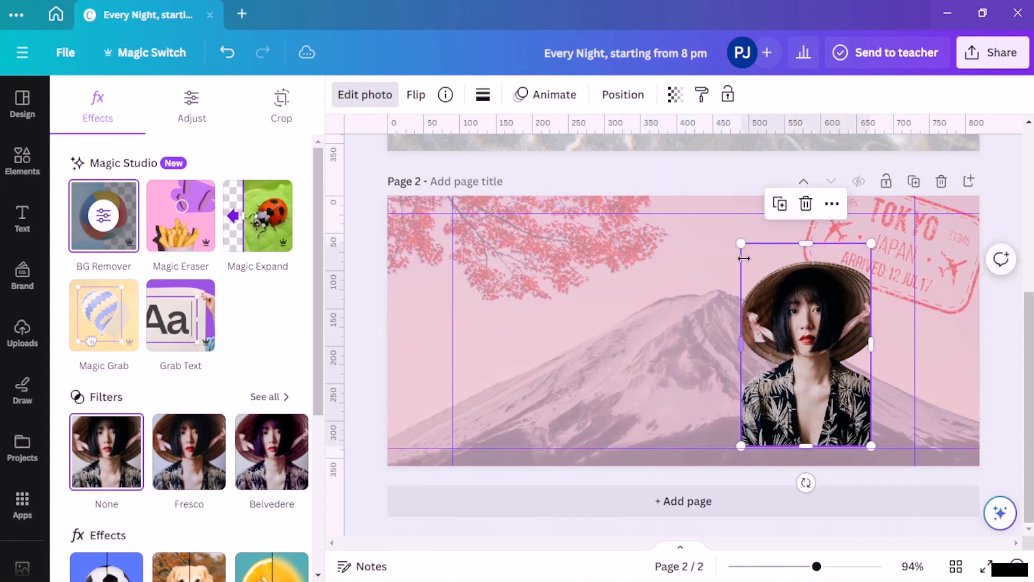
drag(741, 243, 728, 222)
drag(838, 353, 843, 361)
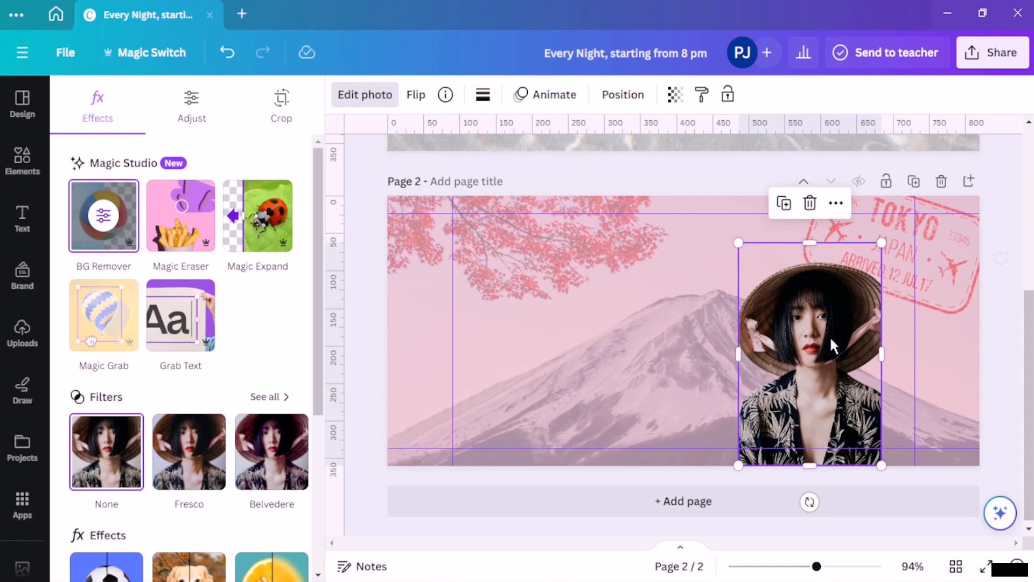
click(722, 174)
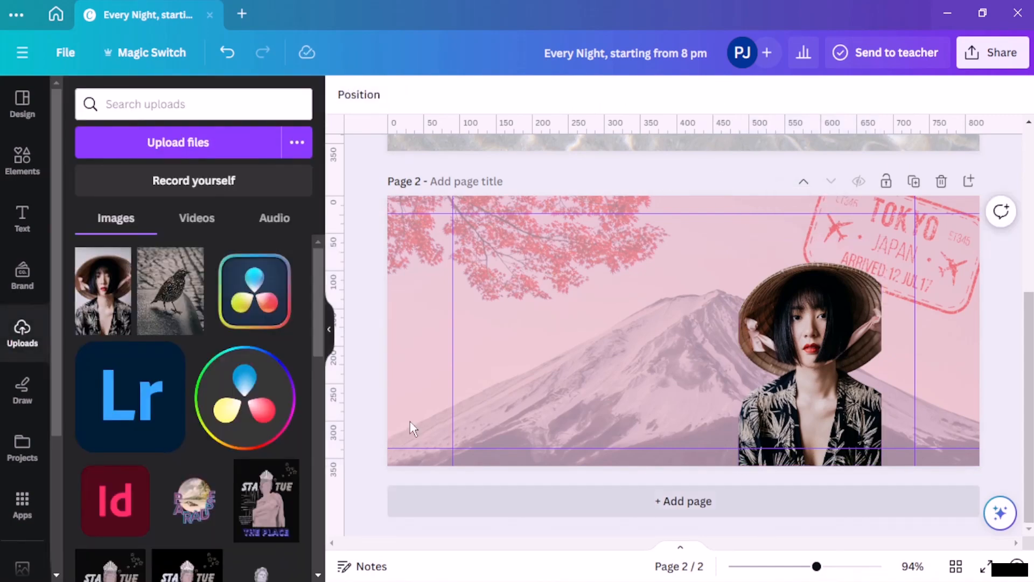
Step: Search graphics for 'japanese frames' and add the gold rectangular frame to the page
click(19, 157)
click(241, 106)
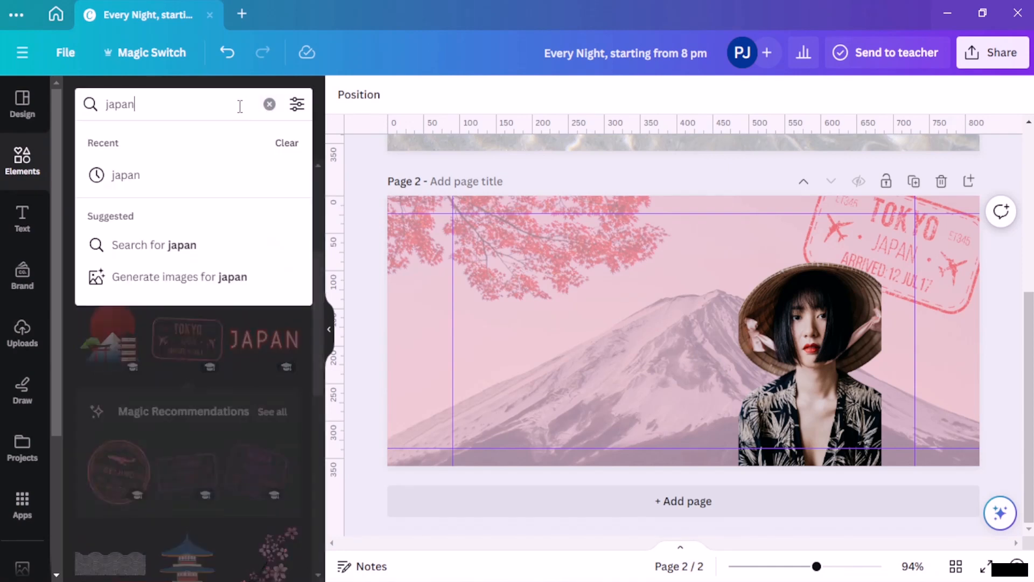
text(ese frames)
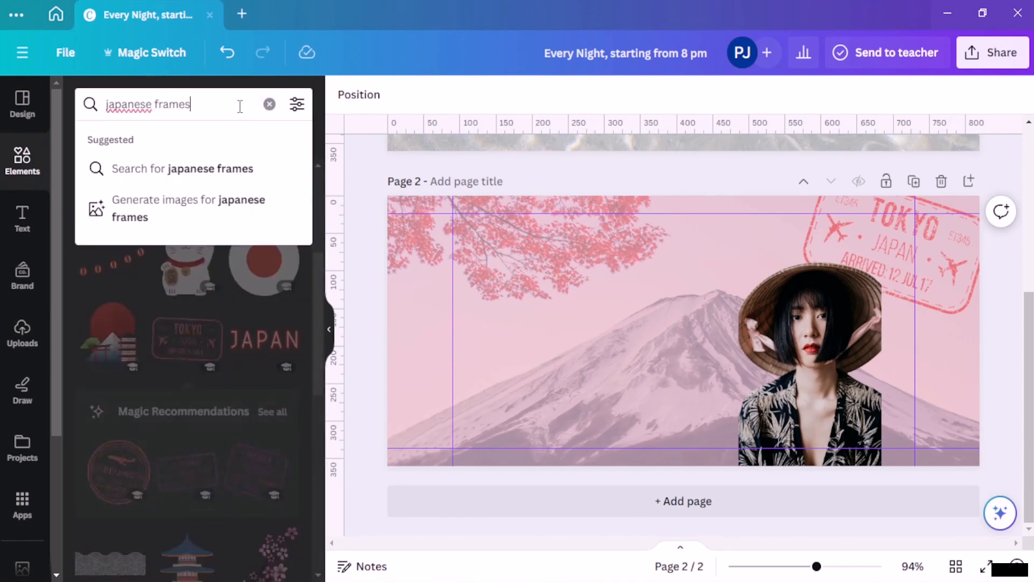
key(Return)
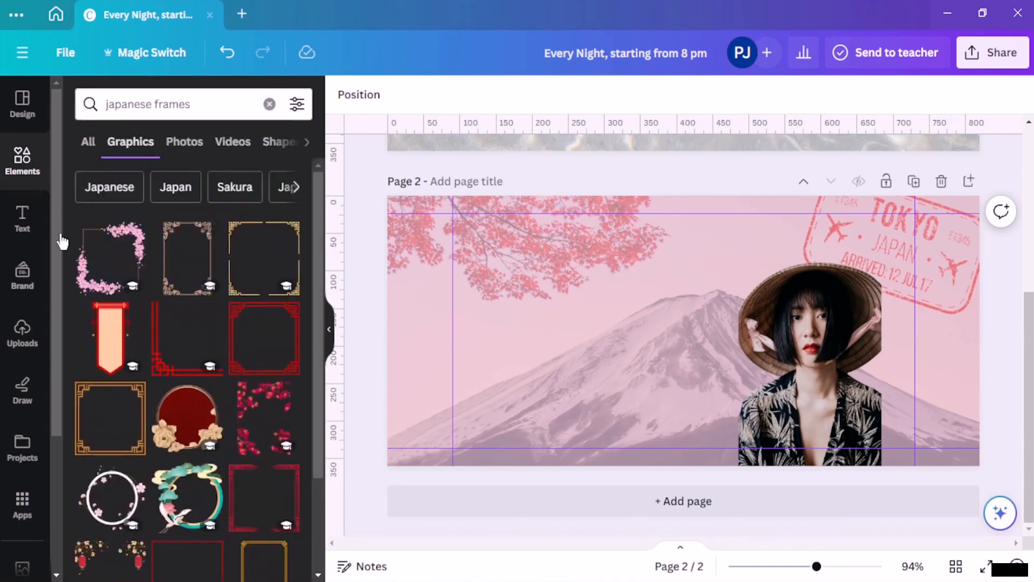
scroll(142, 267, down, 3)
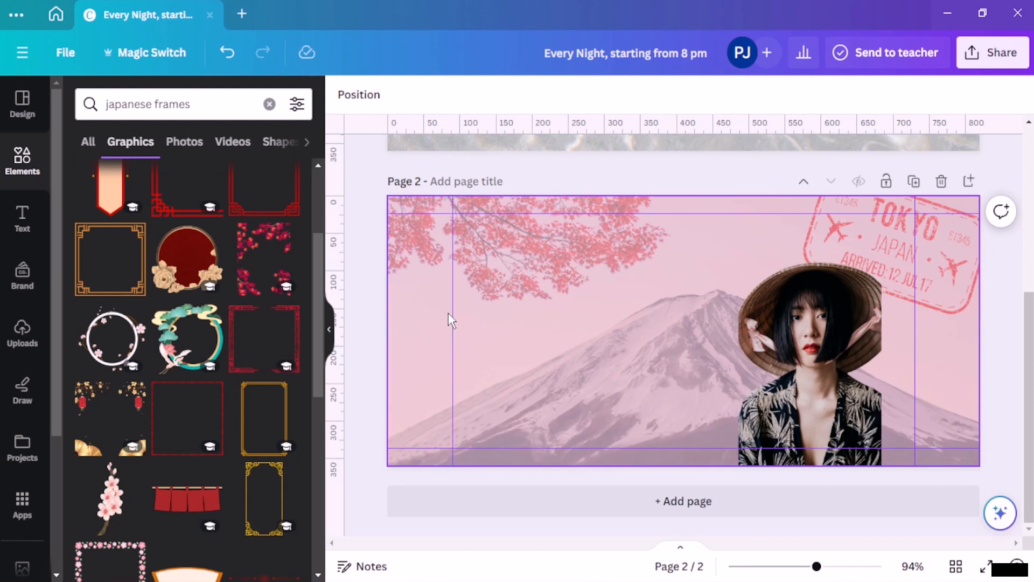
click(258, 487)
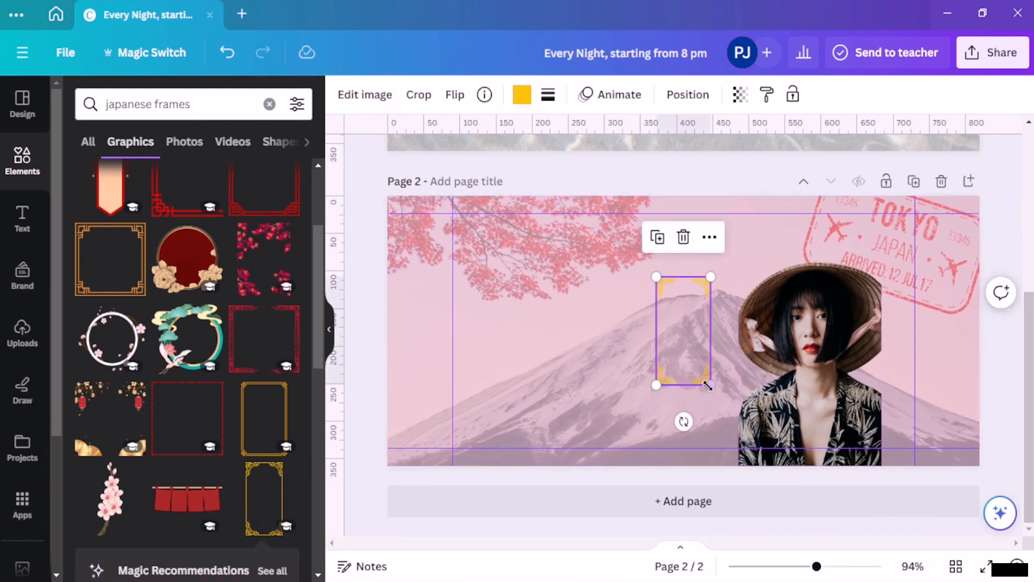
Step: Stretch the gold frame around the woman's portrait, then delete it
drag(711, 384, 768, 499)
drag(746, 311, 844, 277)
drag(752, 242, 684, 223)
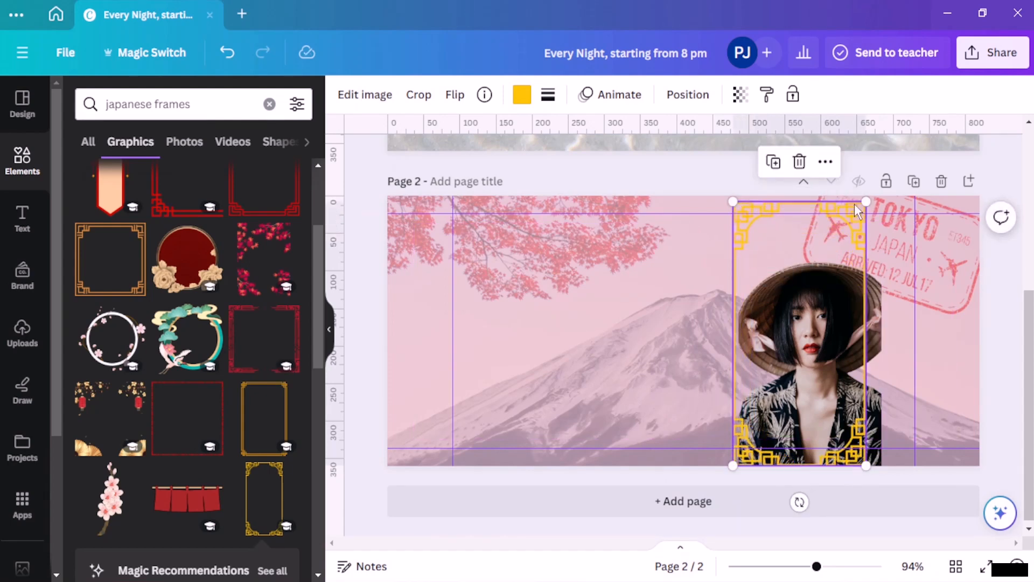
drag(865, 200, 922, 194)
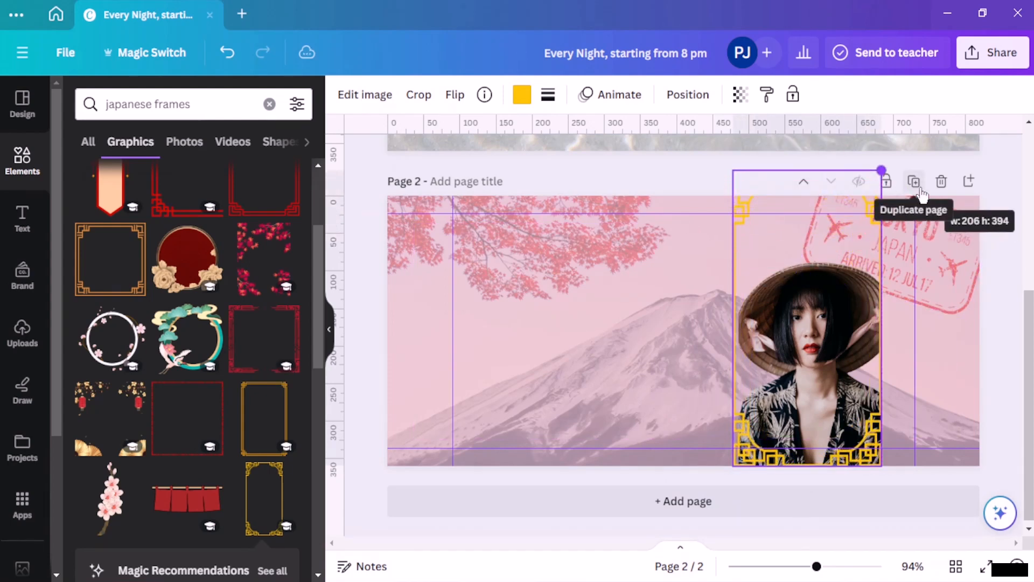
drag(816, 408, 822, 404)
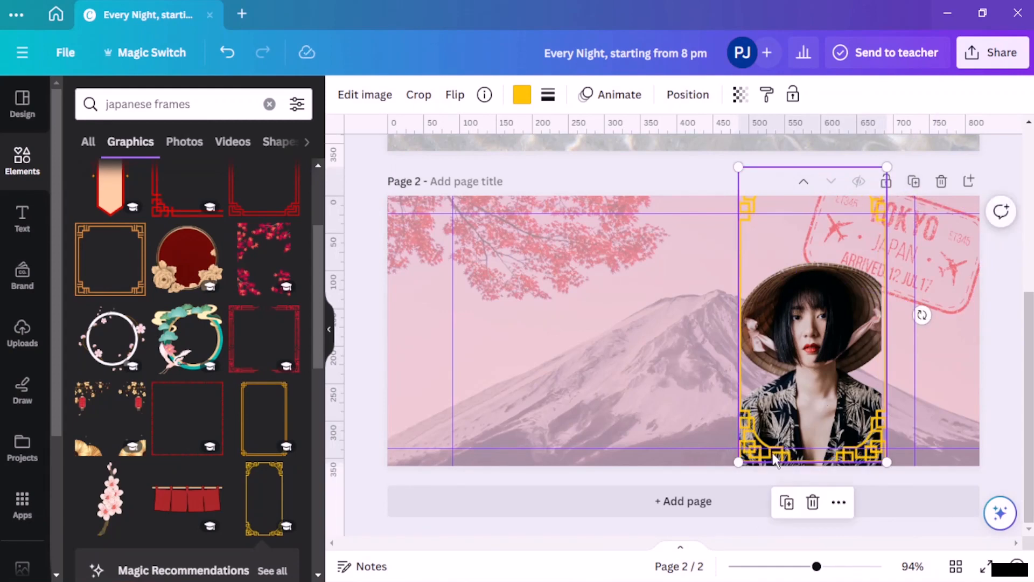
drag(775, 459, 783, 456)
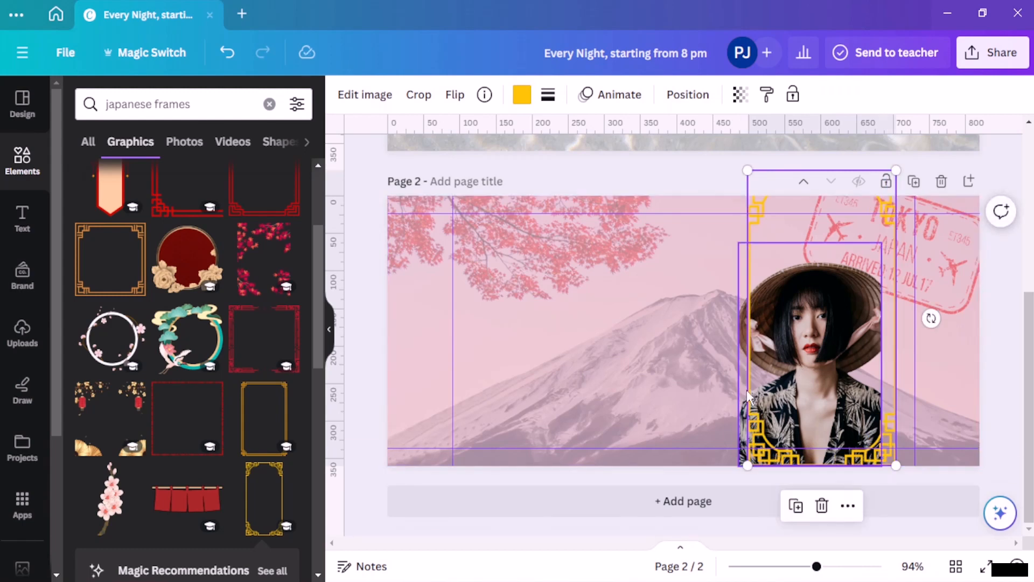
key(Delete)
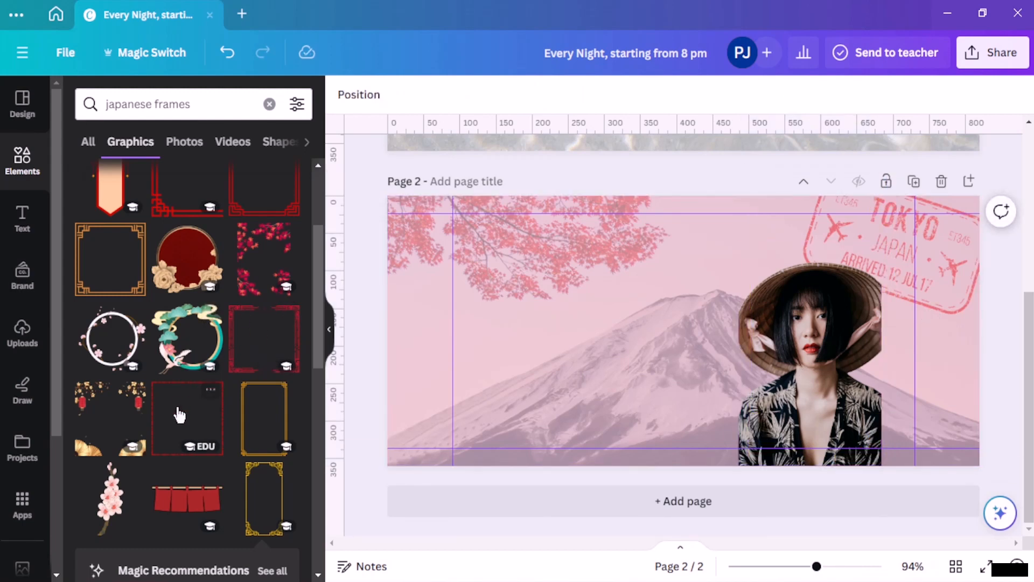
Step: Add a red corner frame and fit it onto the woman's photo
scroll(179, 414, down, 3)
scroll(177, 407, down, 3)
scroll(183, 426, down, 2)
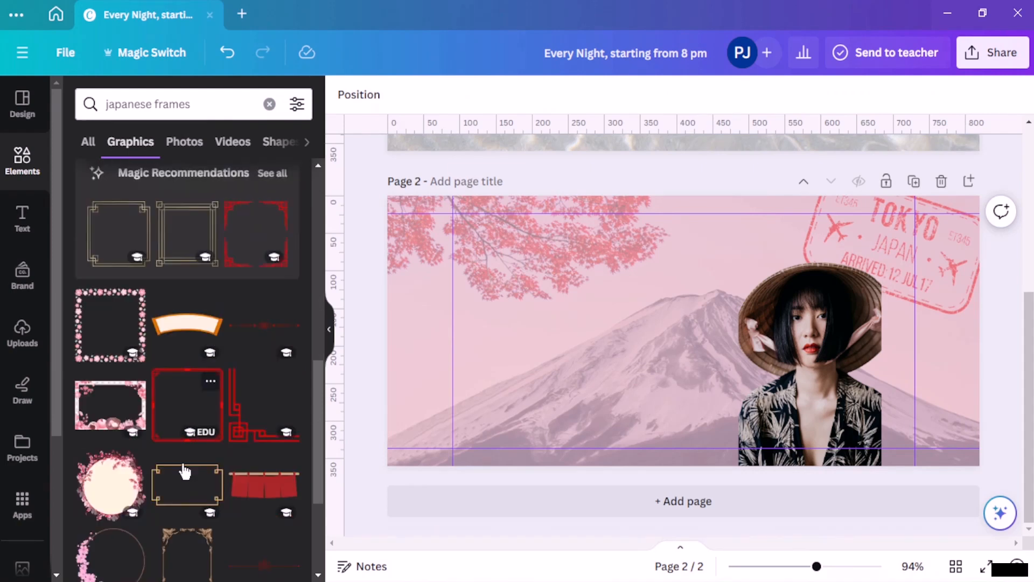
click(240, 423)
drag(593, 404, 747, 445)
drag(733, 261, 824, 354)
drag(837, 454, 766, 447)
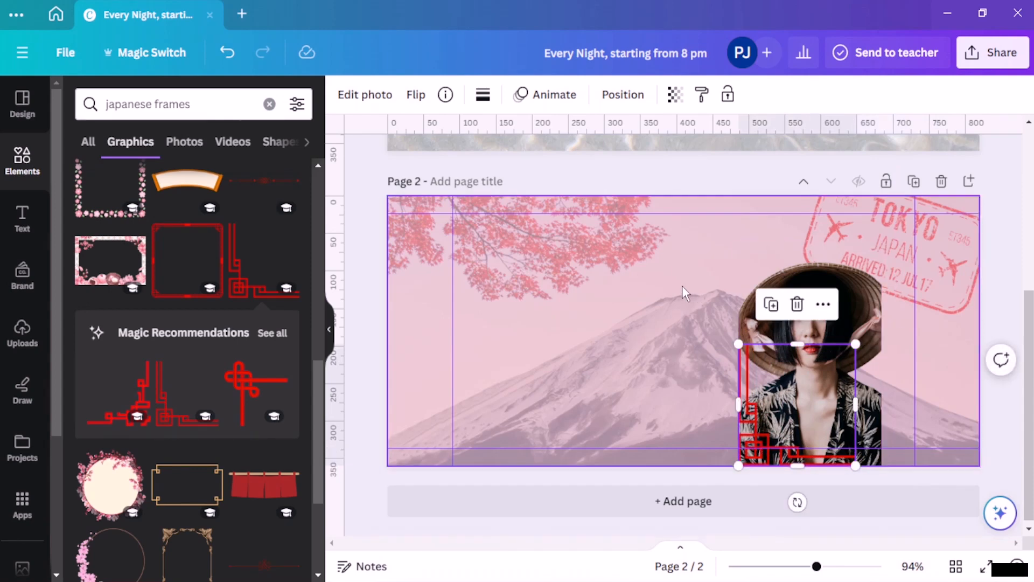
click(646, 273)
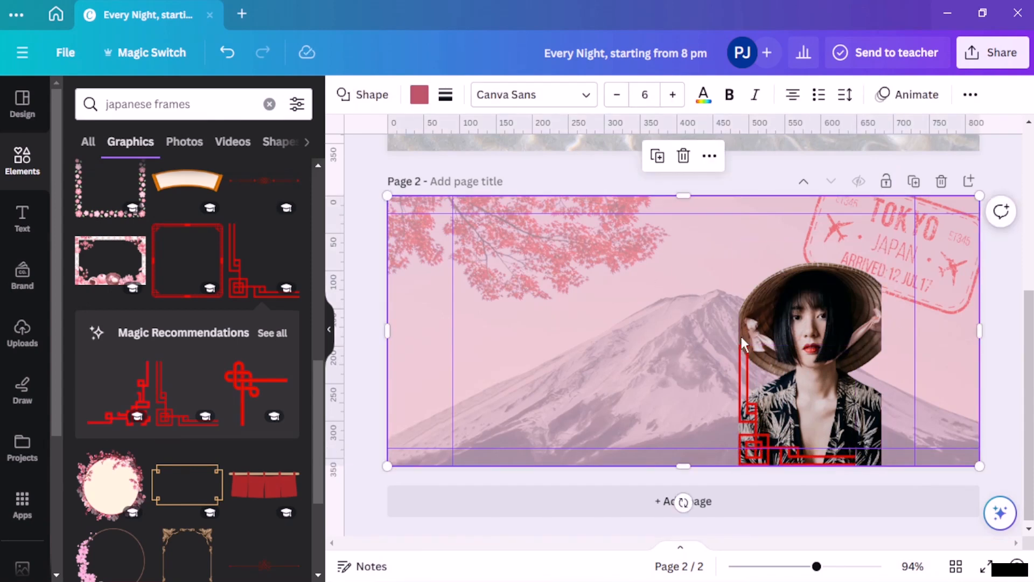
Step: Add the red knot graphic and place it on the woman's hat at about 111 px
scroll(253, 350, down, 2)
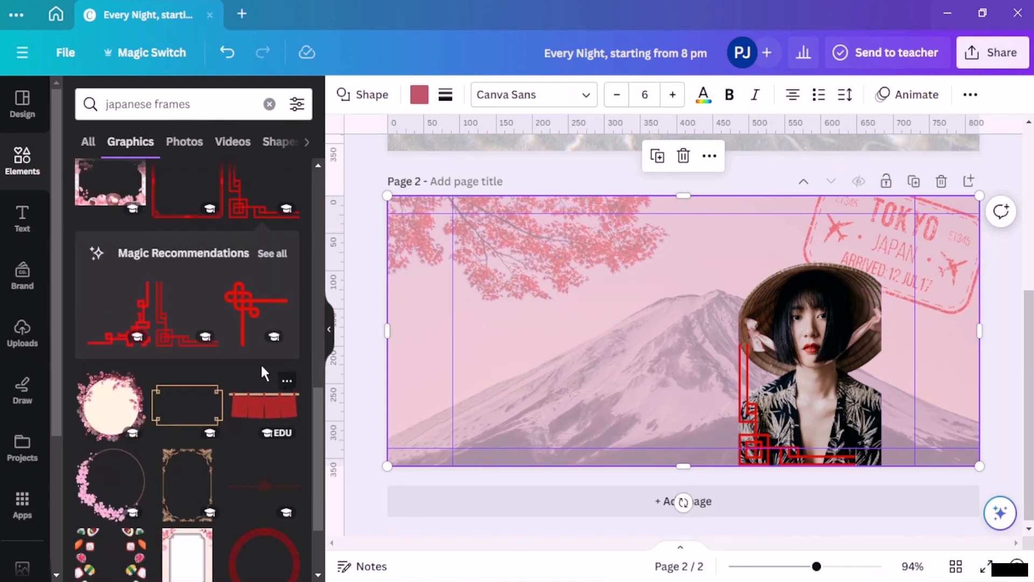
click(251, 311)
drag(673, 326, 748, 285)
drag(703, 236, 745, 298)
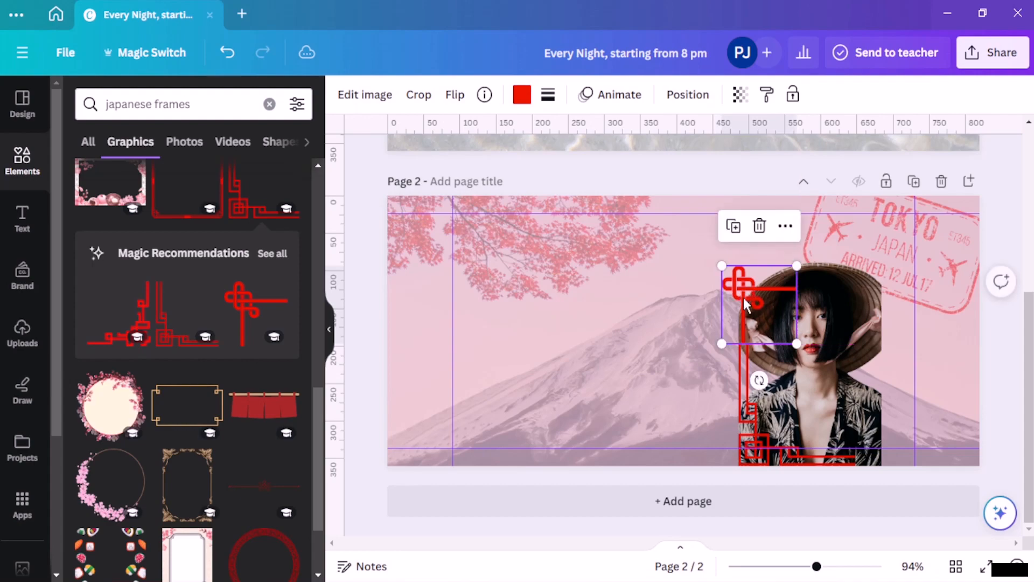
scroll(744, 299, up, 5)
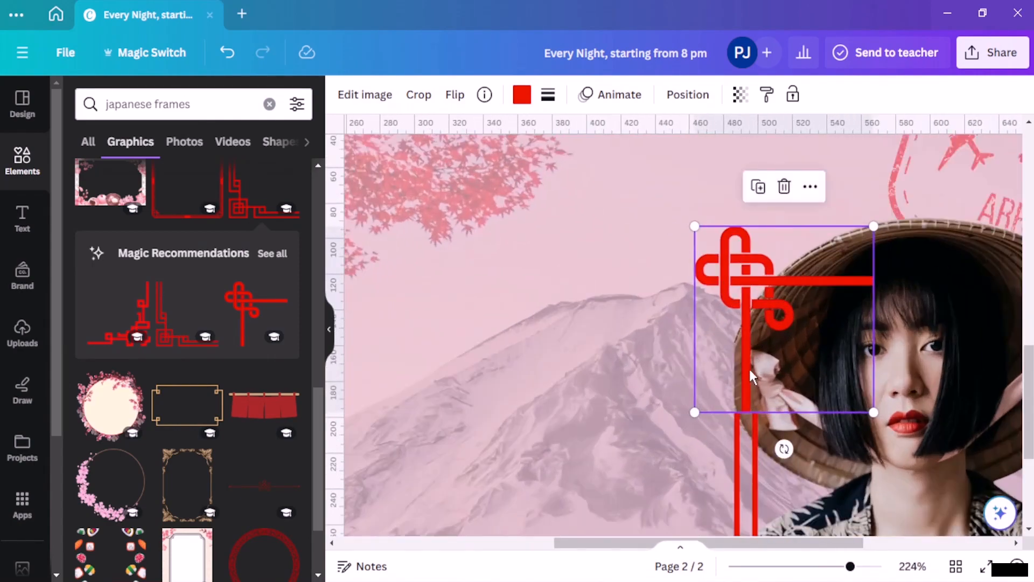
drag(748, 376, 741, 375)
click(647, 349)
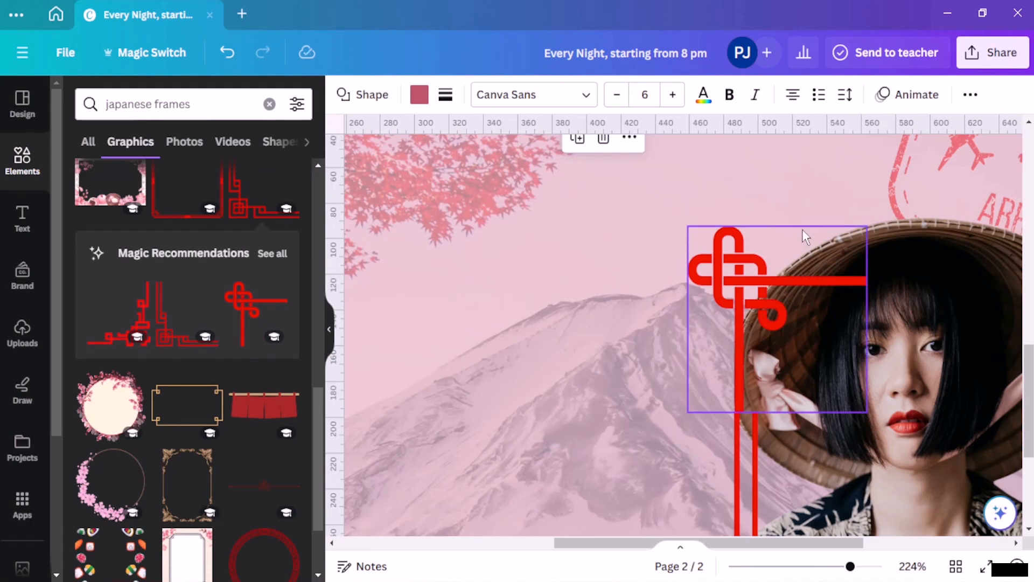
Step: Enlarge the knot graphic to about 115 px and fine-tune it over the photo's top-left corner
scroll(802, 229, down, 4)
scroll(749, 253, up, 2)
click(726, 283)
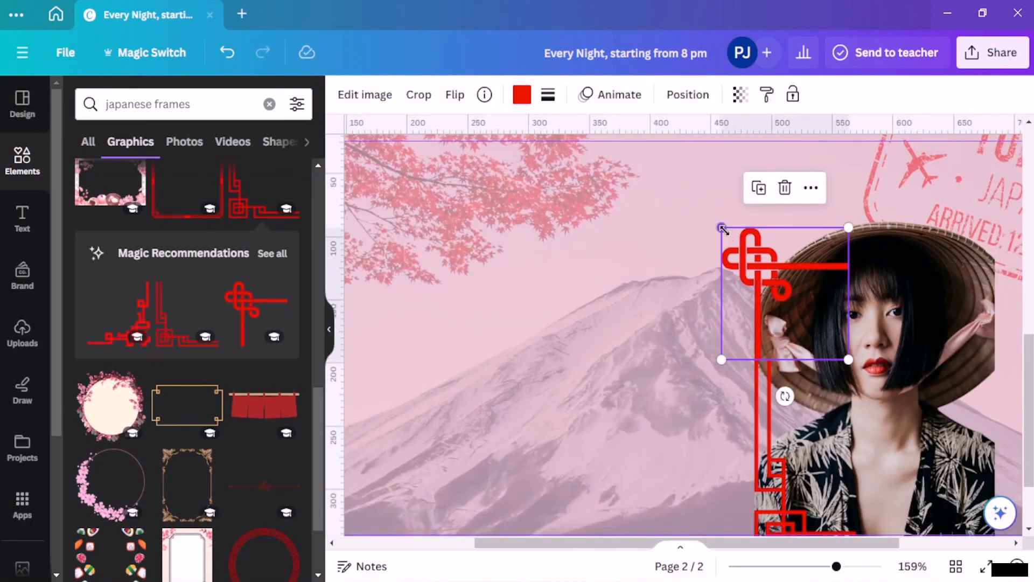
drag(848, 220, 841, 157)
drag(771, 280, 766, 250)
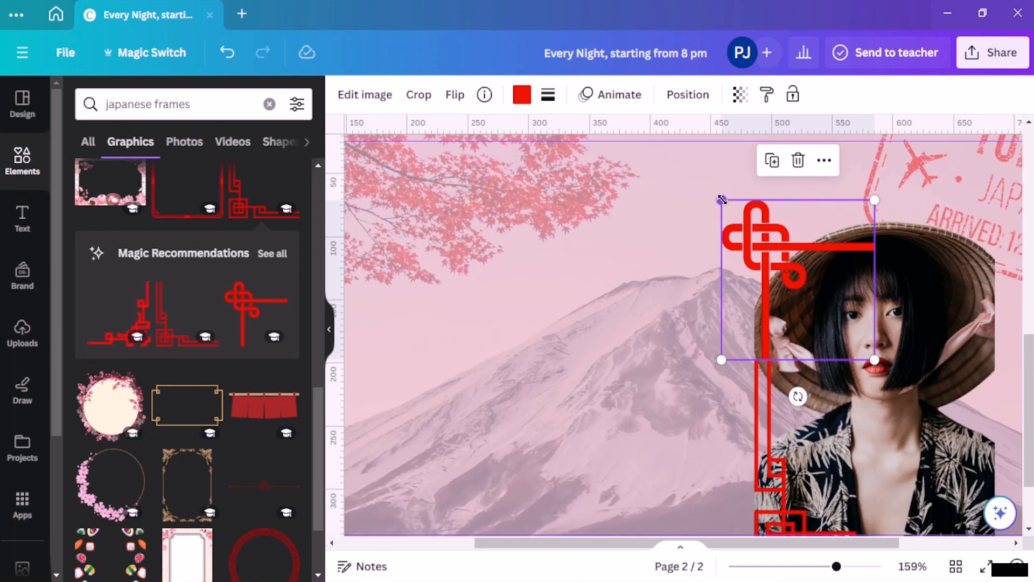
drag(722, 200, 688, 163)
drag(746, 283, 762, 283)
click(737, 277)
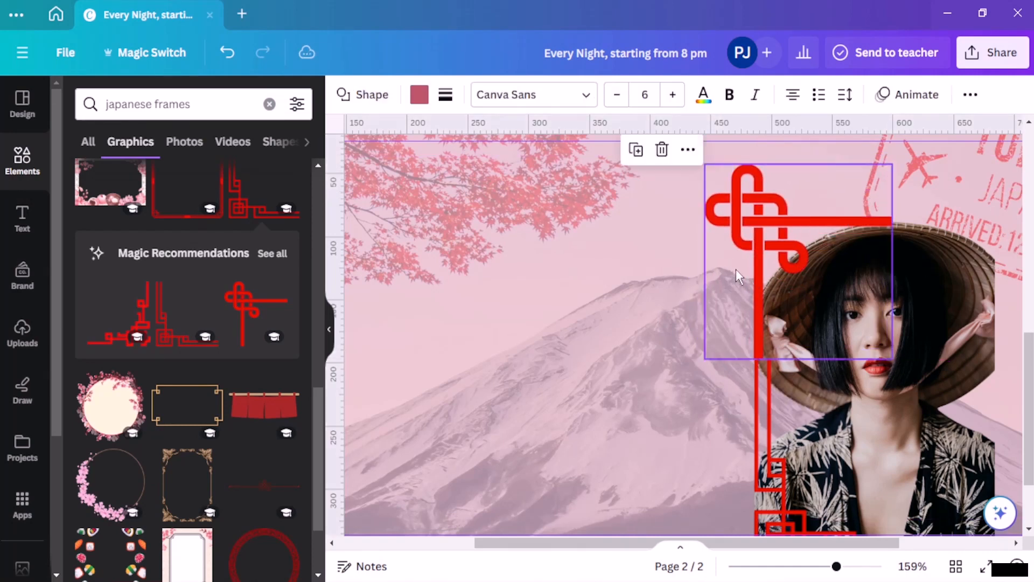
scroll(840, 275, down, 2)
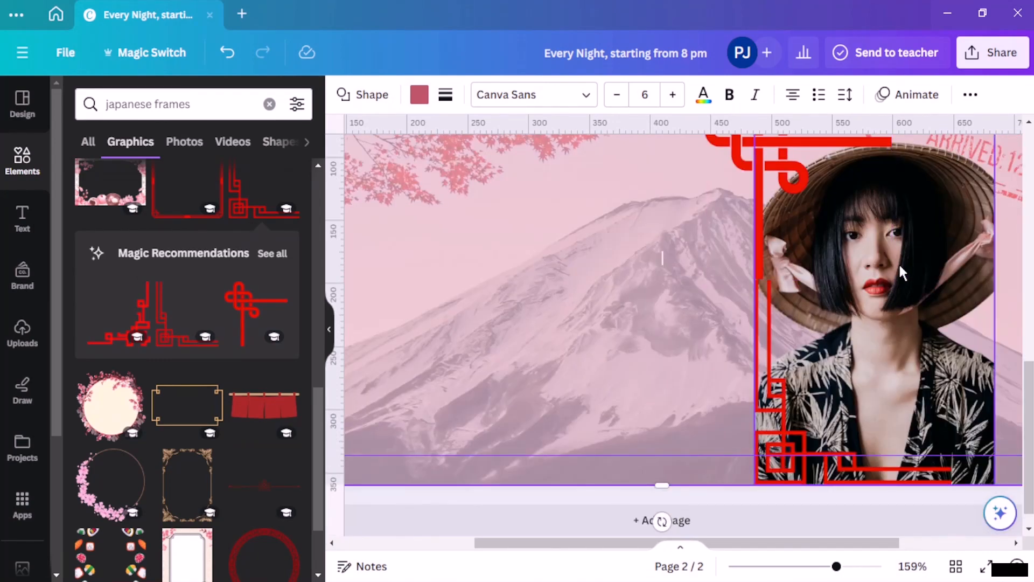
ctrl+scroll(896, 271, down, 3)
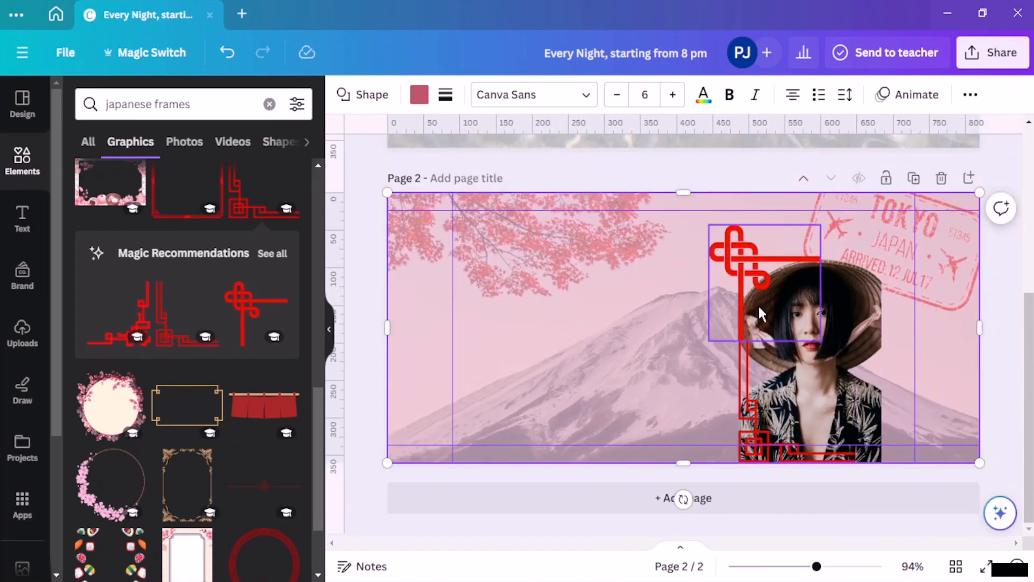
click(695, 178)
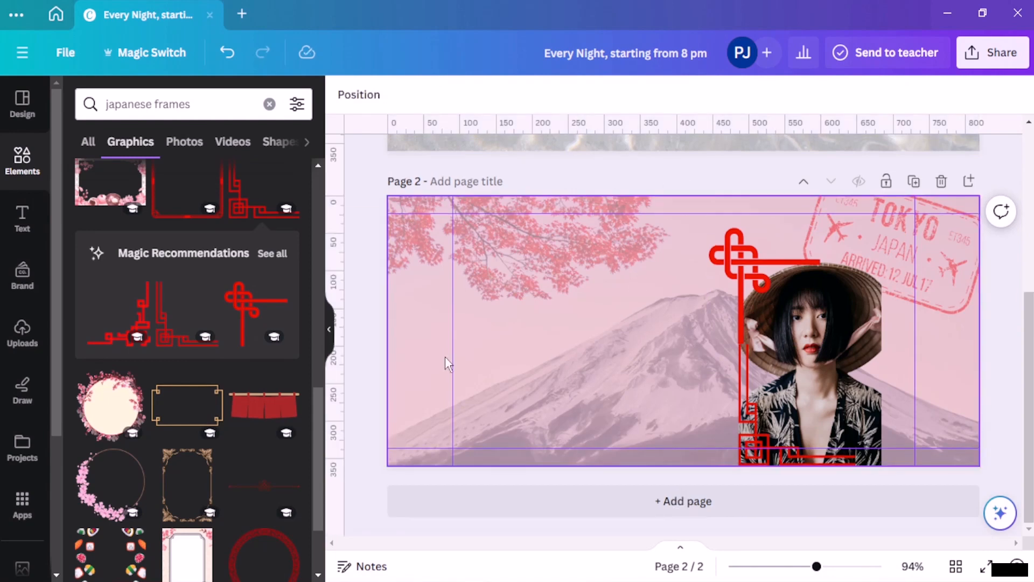
scroll(83, 350, down, 5)
scroll(115, 266, up, 6)
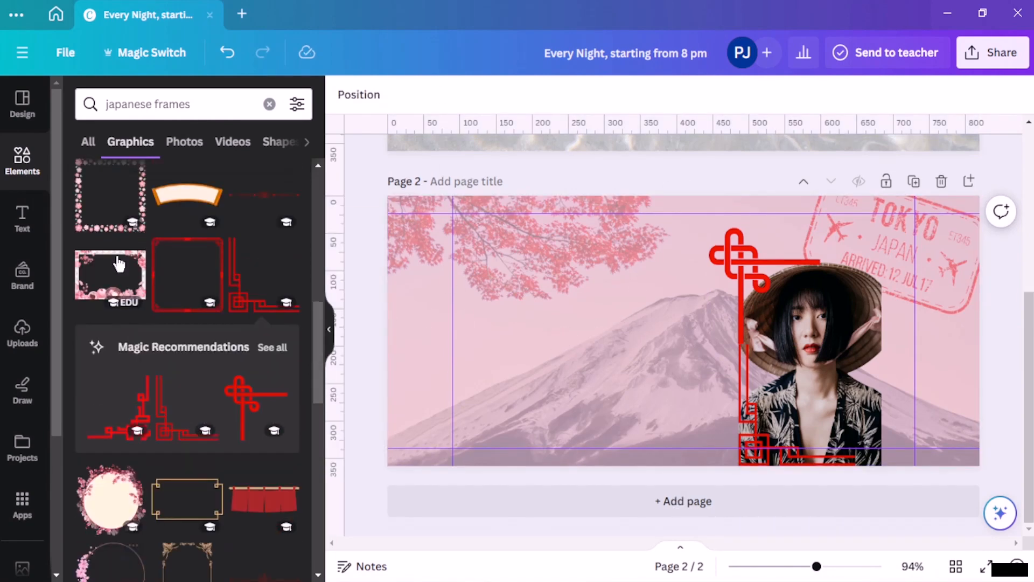
Step: Try the curtain-shaped frame and remove it, then delete the top red knot corner frame
scroll(156, 359, down, 7)
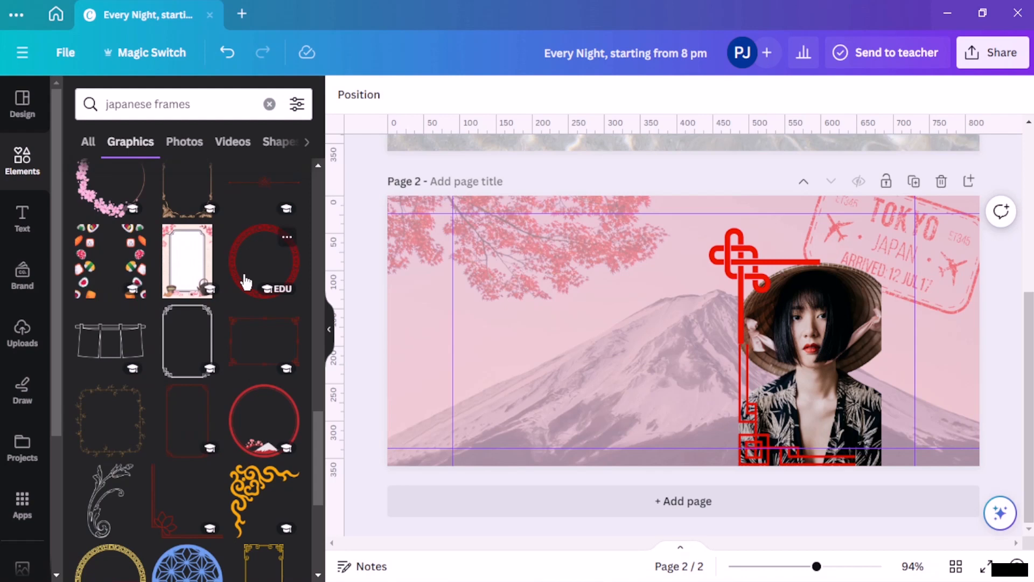
click(112, 342)
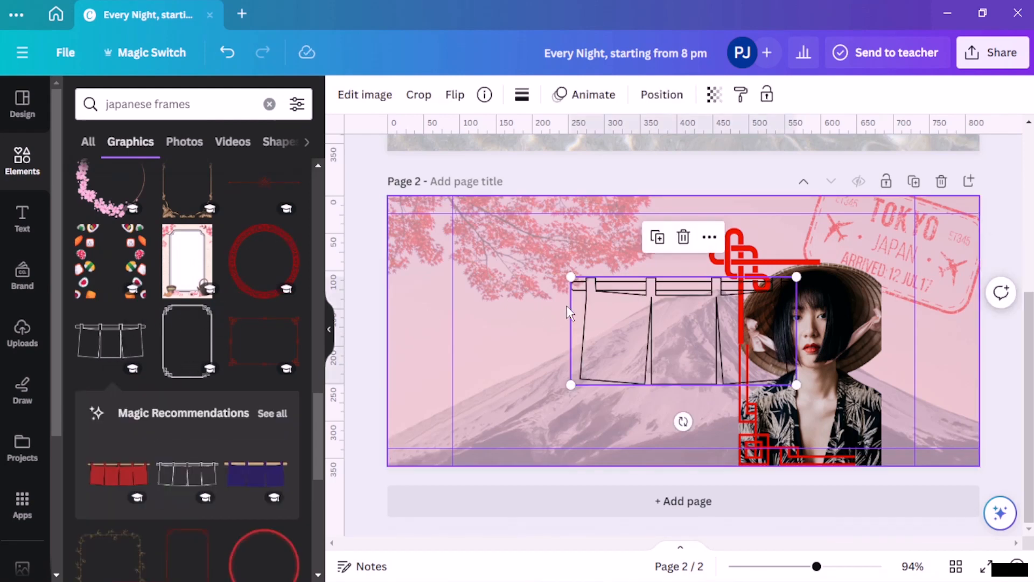
key(Delete)
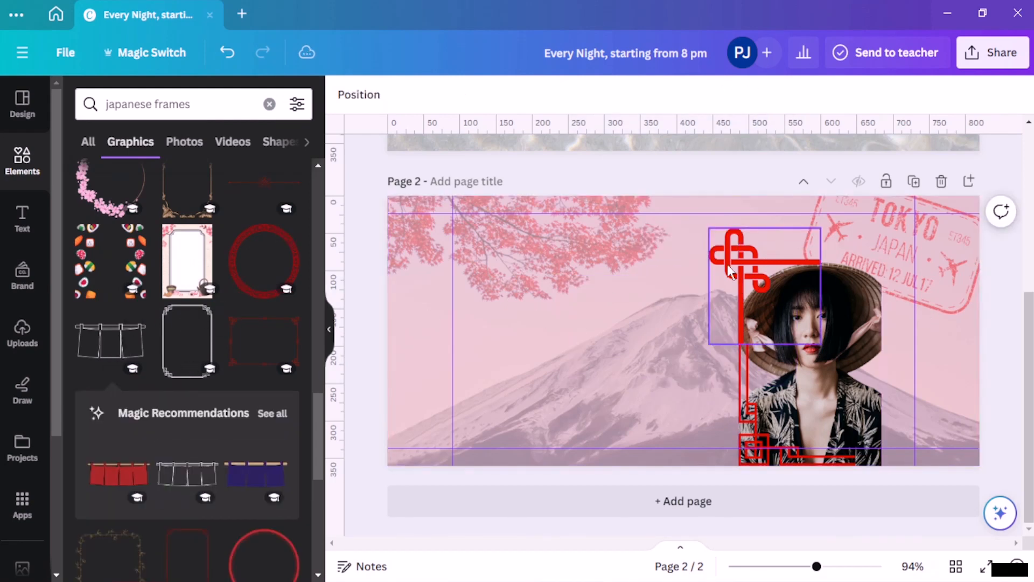
click(732, 267)
key(Delete)
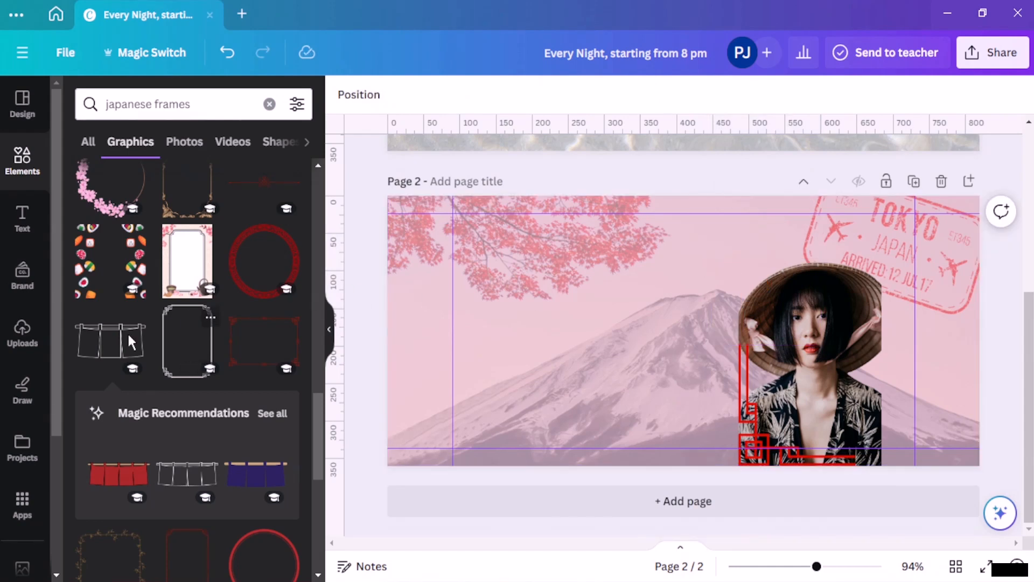
Step: Add the red patterned circle frame around the portrait and delete the bottom corner frame
click(236, 278)
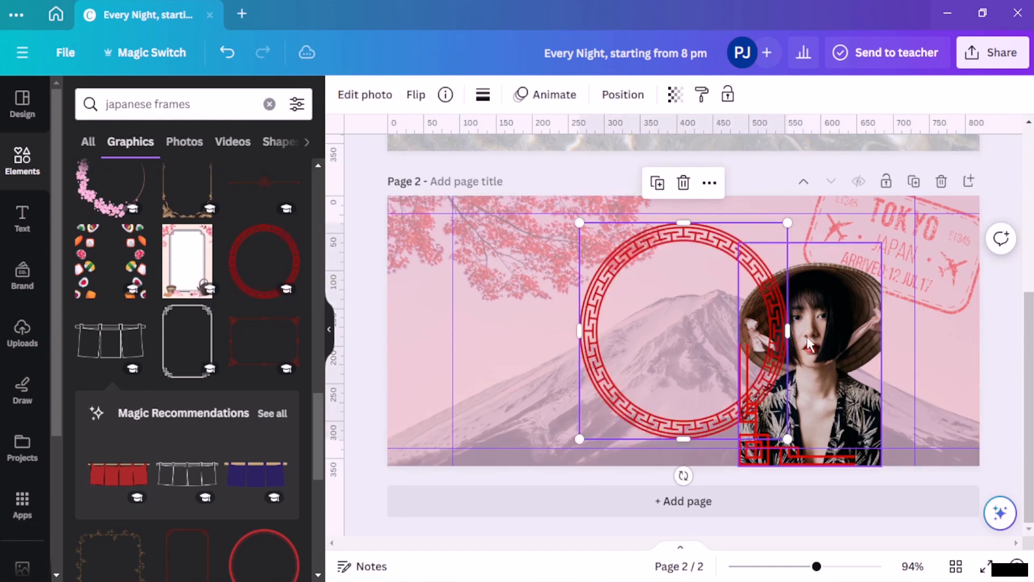
click(758, 458)
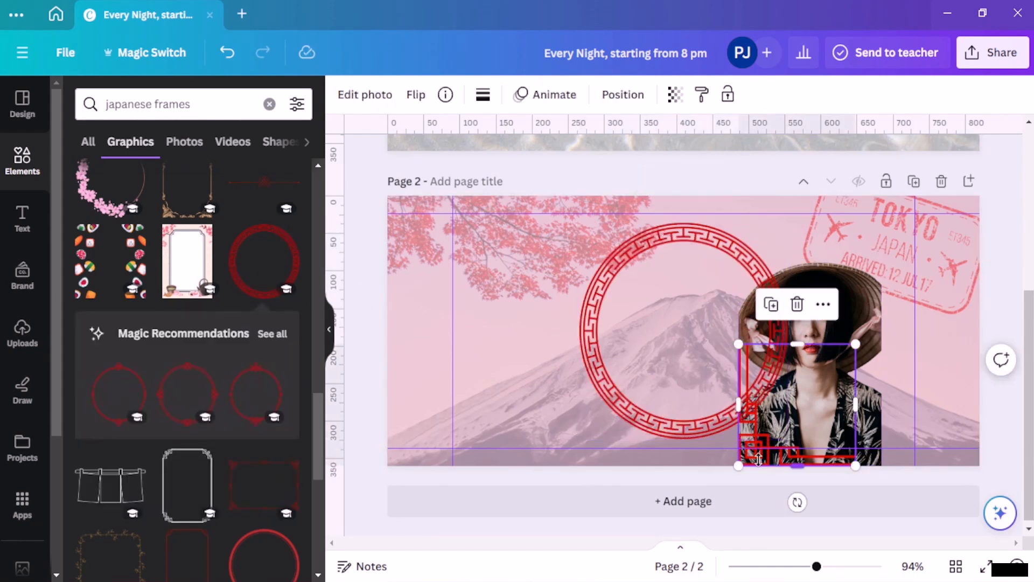
key(Delete)
drag(679, 422, 810, 430)
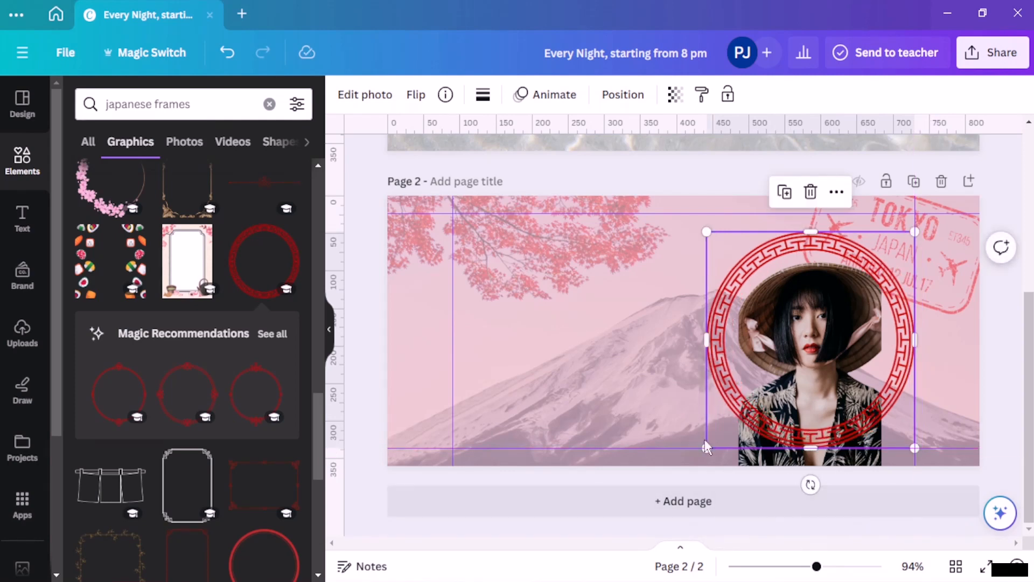
Step: Open Magic Eraser on the woman's photo and leave without changes
click(760, 457)
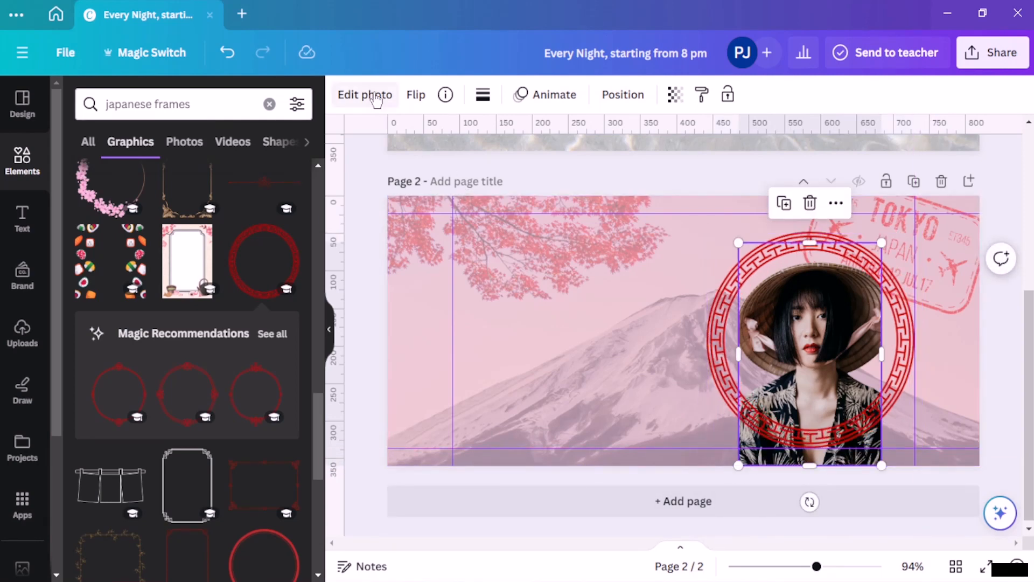
click(376, 98)
click(193, 217)
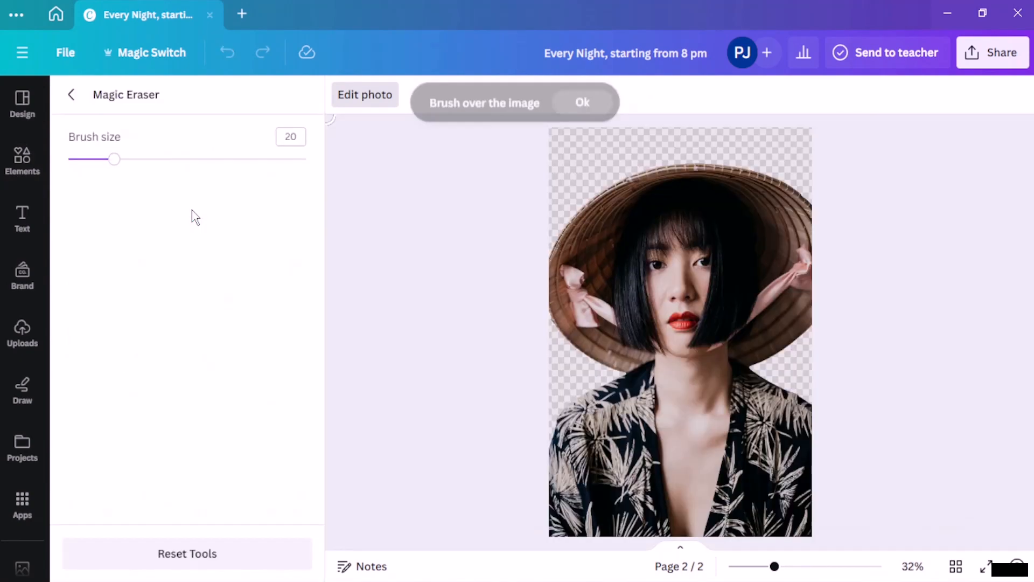
click(70, 95)
Step: Group the red circle frame and the woman's photo with Ctrl+G
click(803, 325)
click(803, 325)
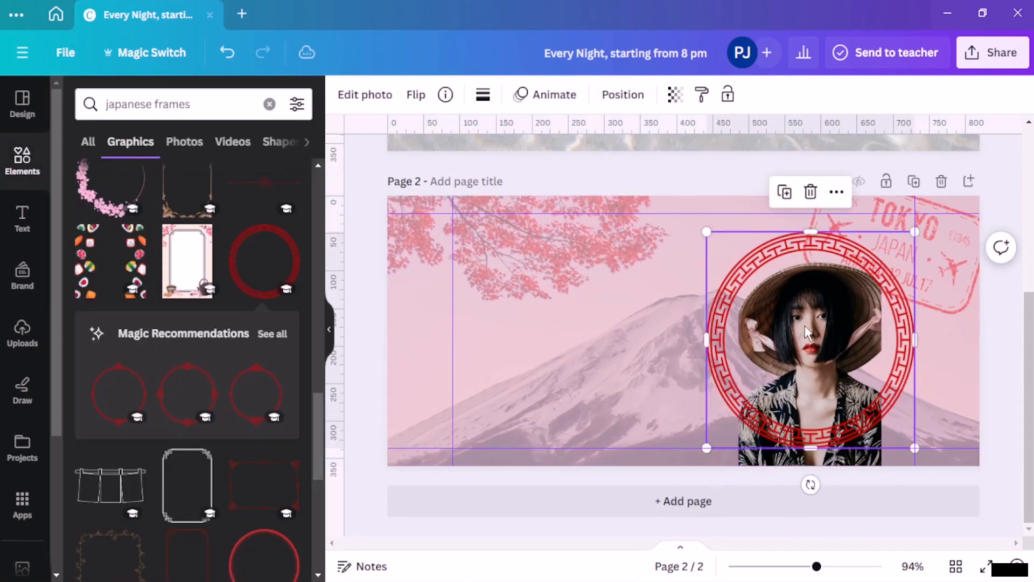
click(788, 450)
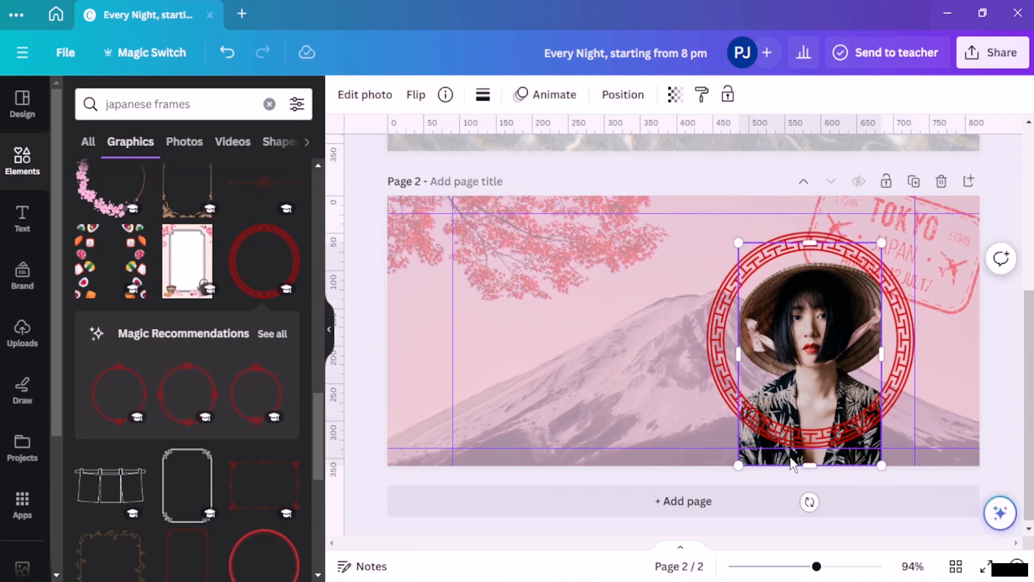
shift+click(731, 396)
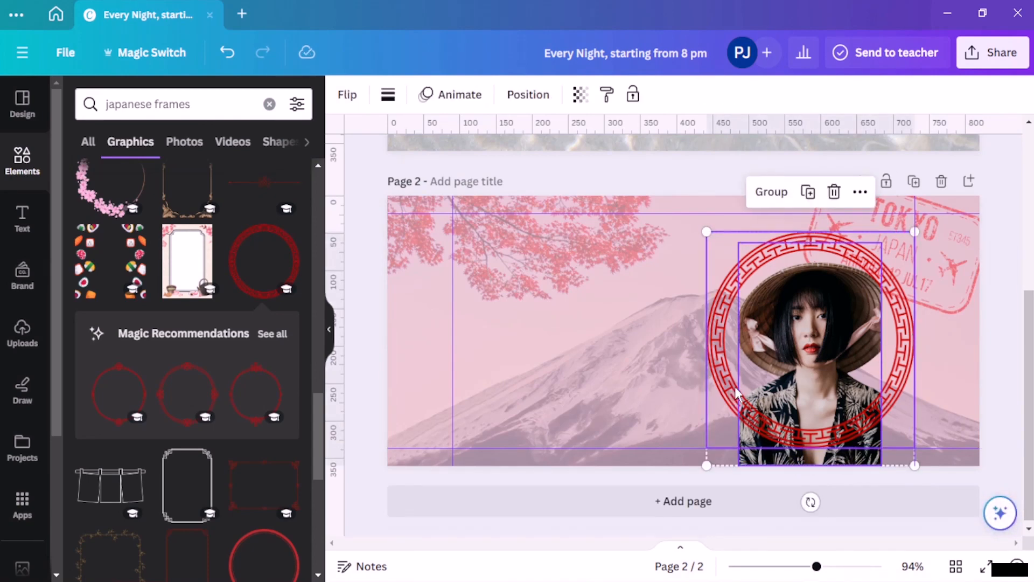
key(ctrl+g)
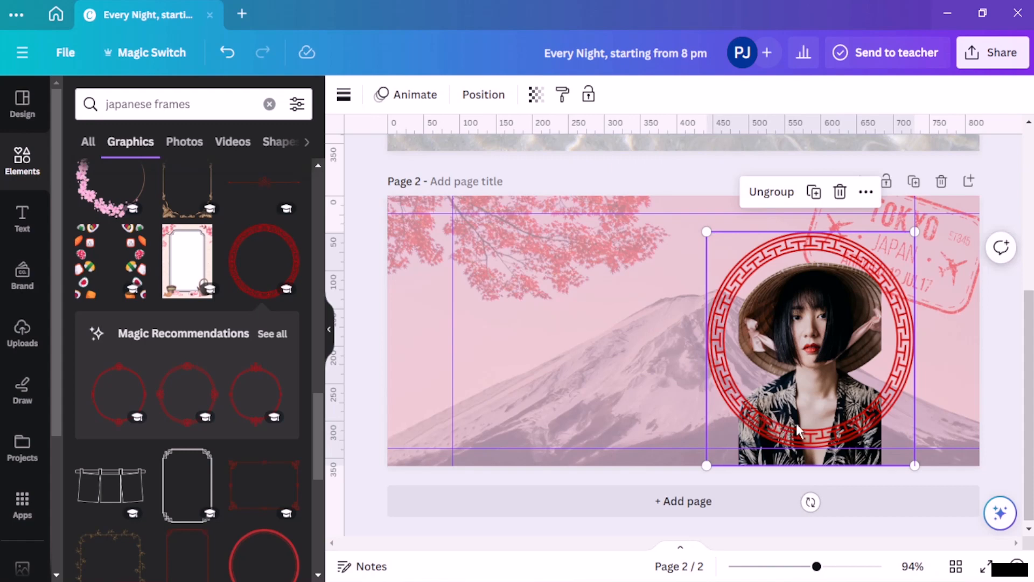
click(560, 377)
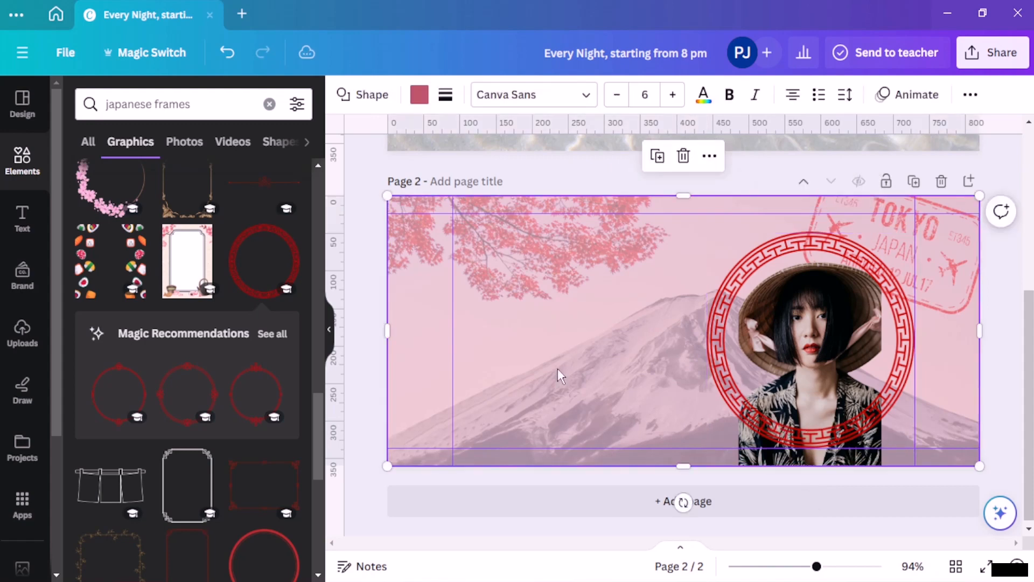
Step: Check the circle frame's Magic Eraser without changes, then shift the framed portrait slightly down
double_click(780, 462)
click(775, 398)
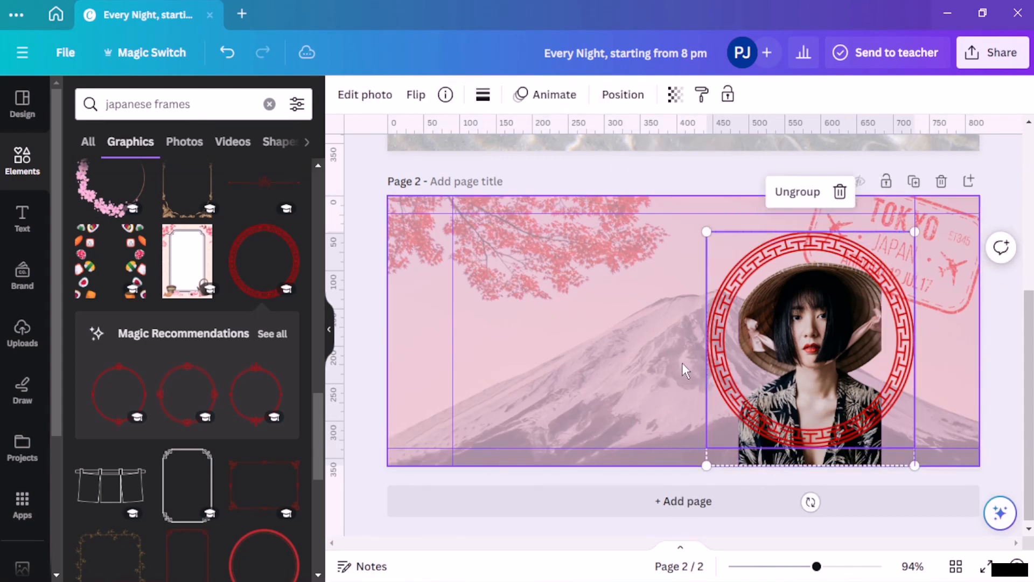
click(364, 94)
click(186, 220)
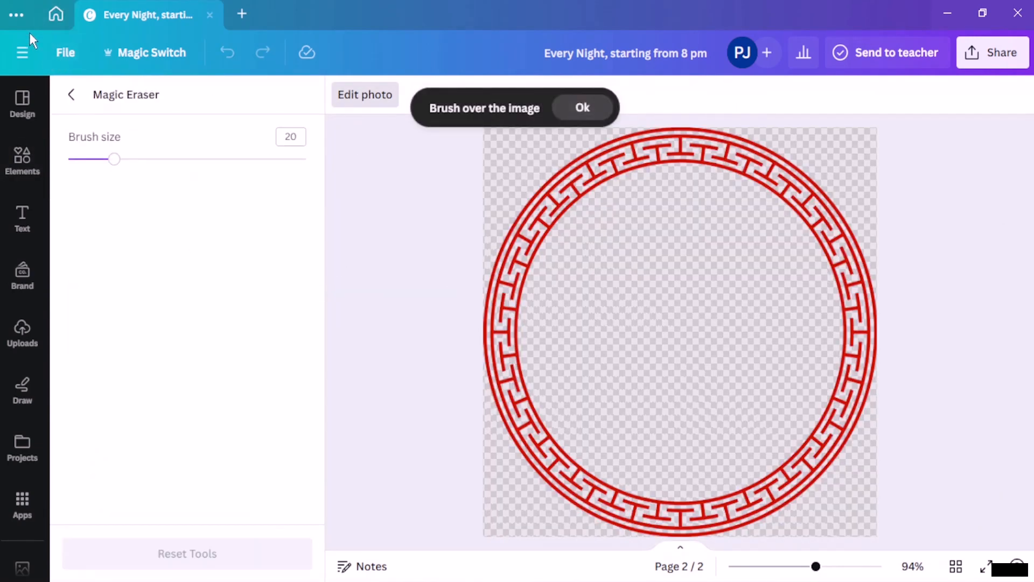
click(79, 98)
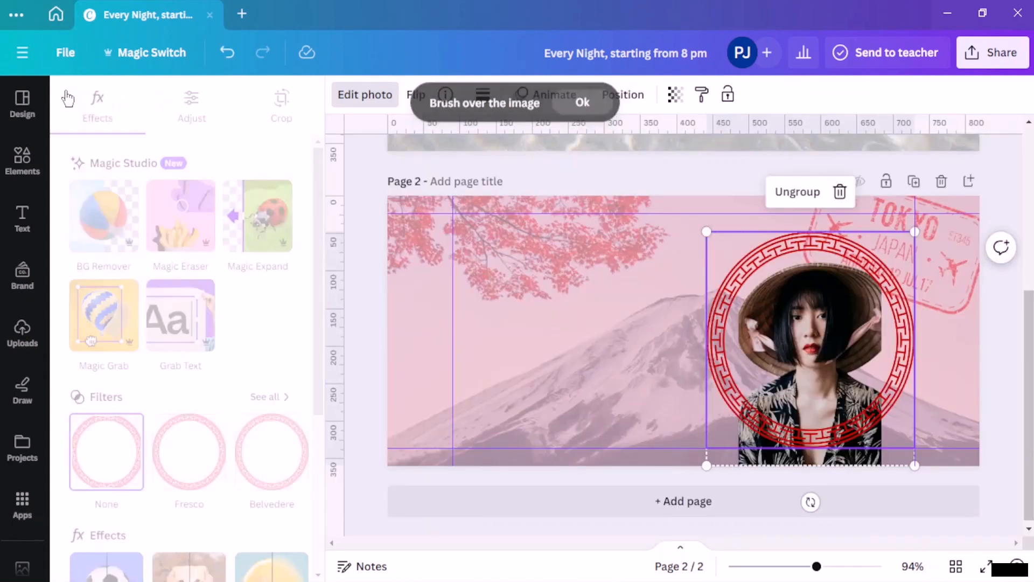
drag(738, 411, 740, 421)
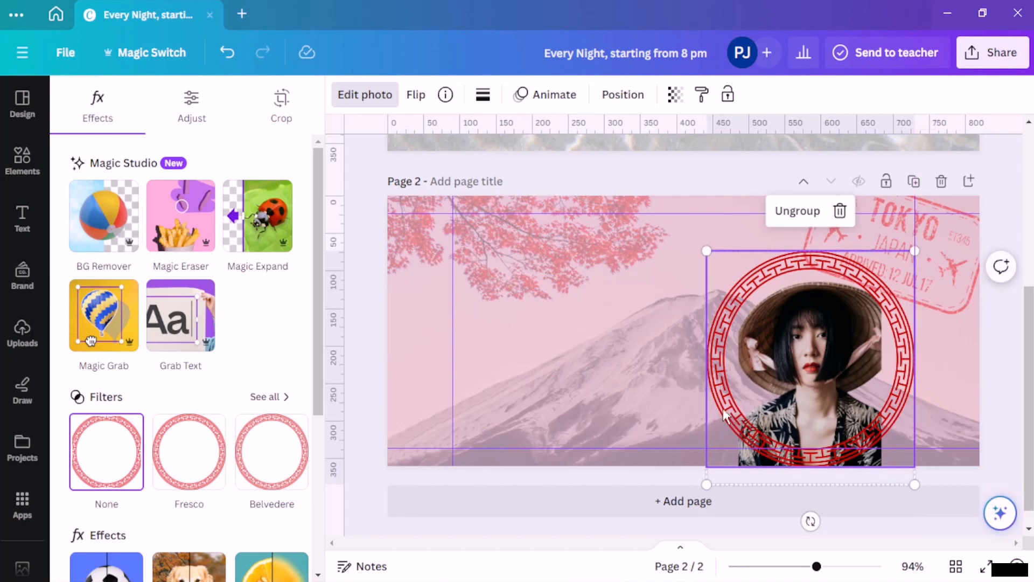
click(547, 374)
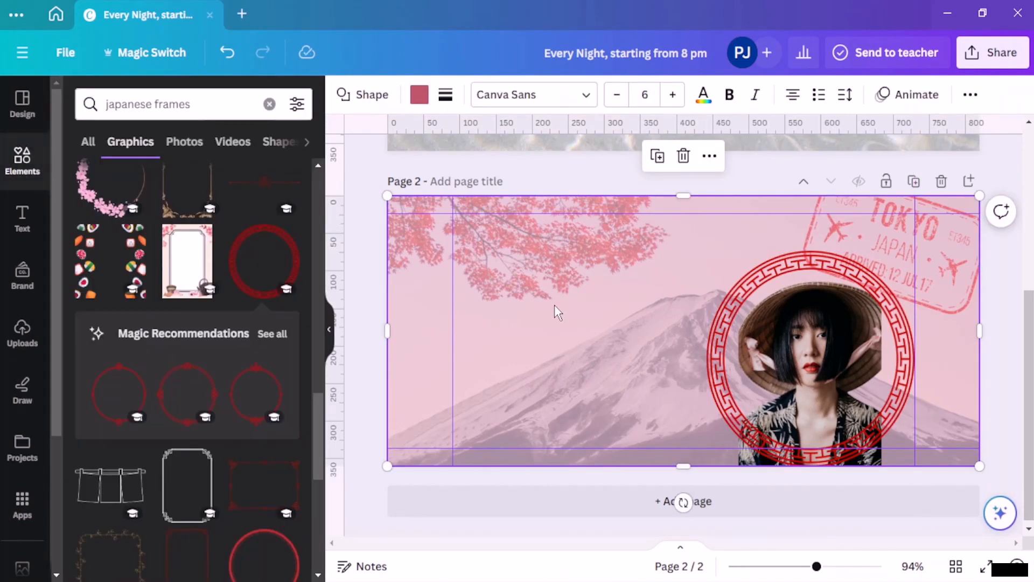
scroll(124, 237, up, 8)
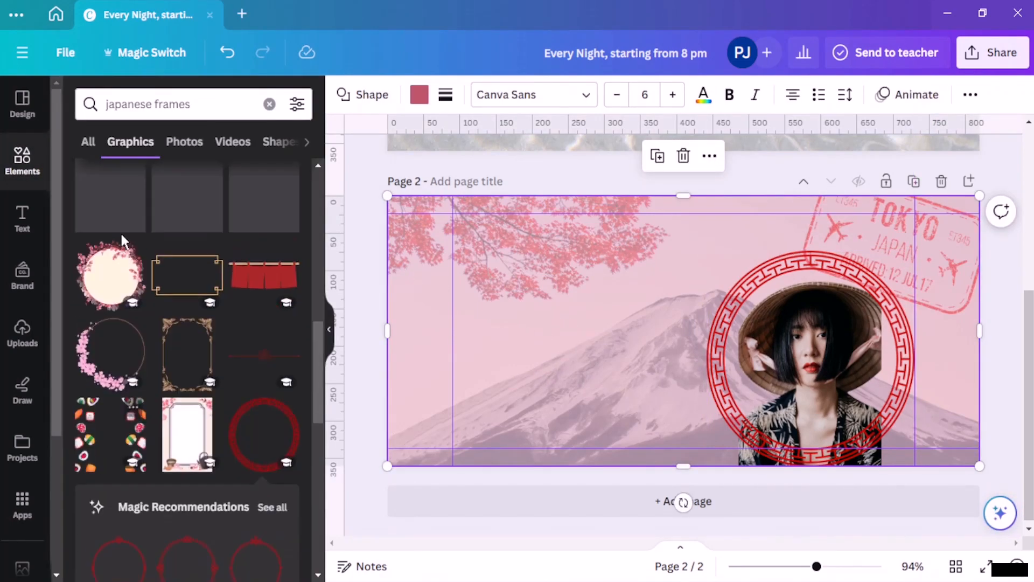
Step: Search fonts for 'japanese' and add a Hina-Mincho text box to the cover
click(22, 218)
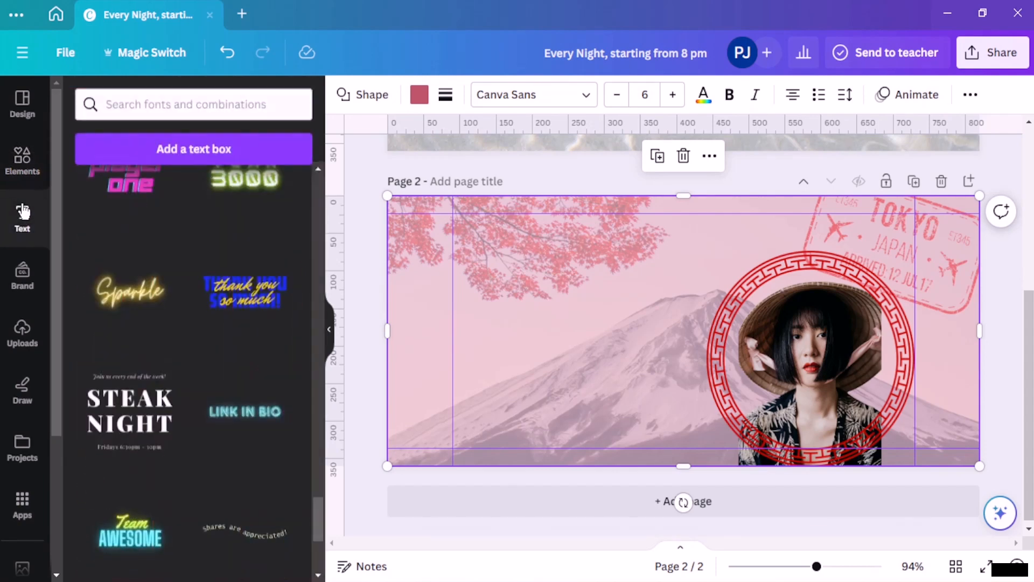
click(195, 104)
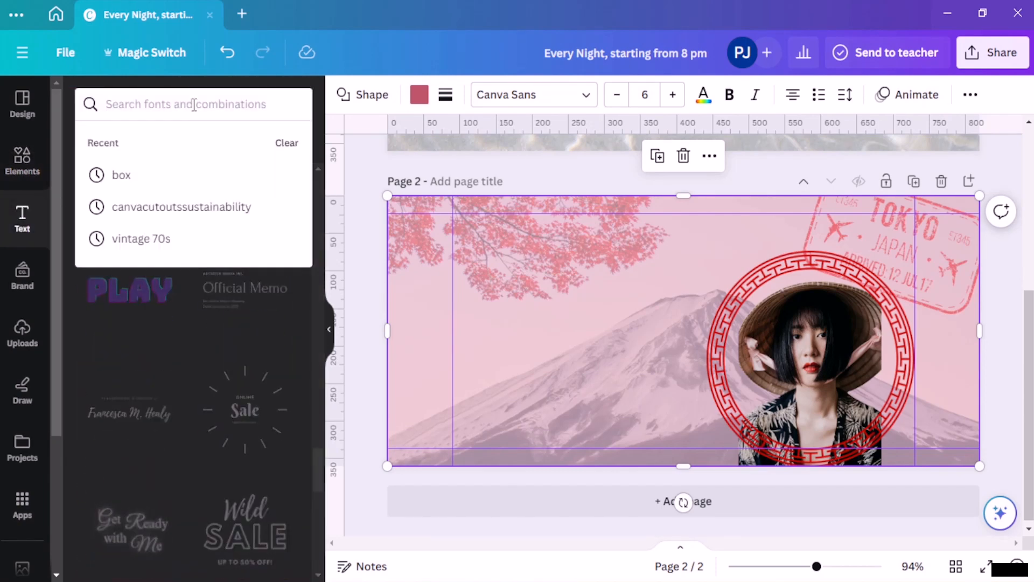
text(japanese)
key(Return)
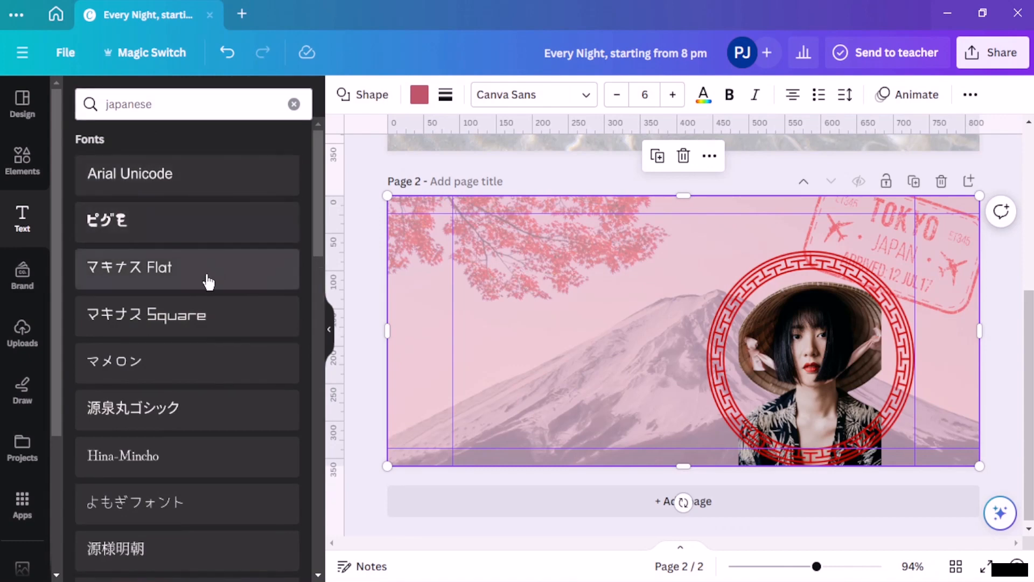
scroll(180, 330, down, 3)
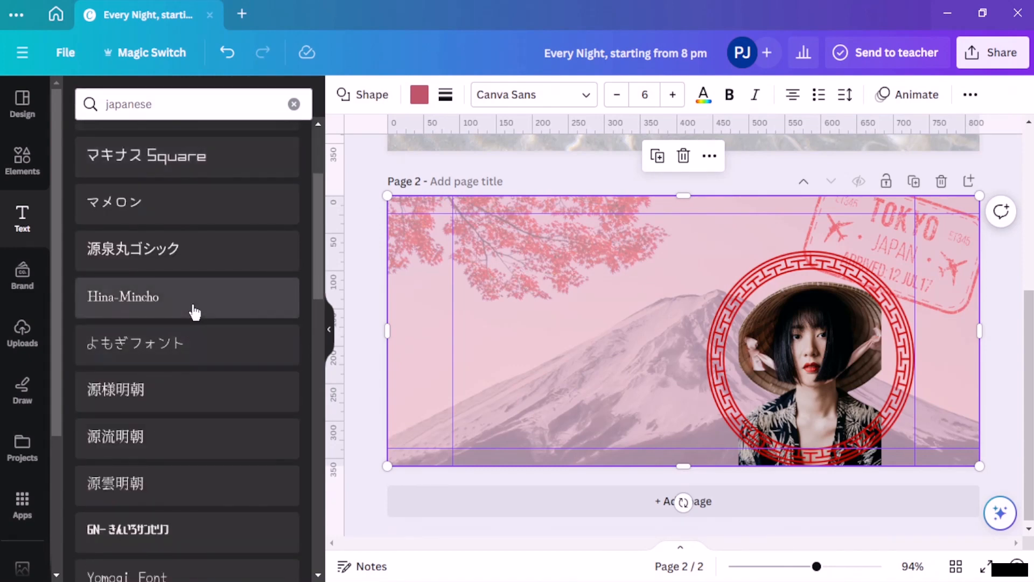
click(195, 313)
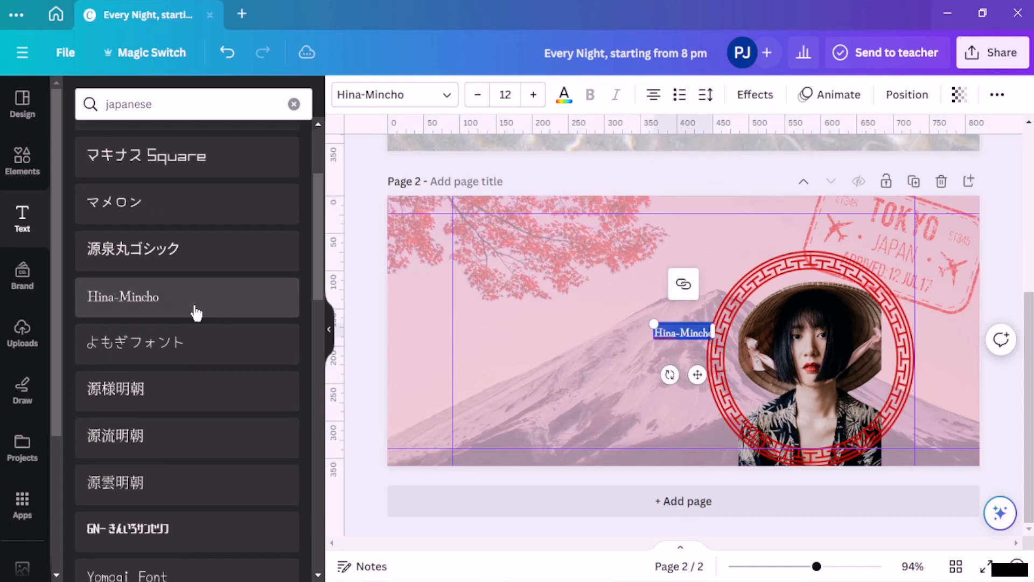
Step: Change the text to 'Professional Photographer' and enlarge it to size 28
double_click(686, 333)
key(BackSpace)
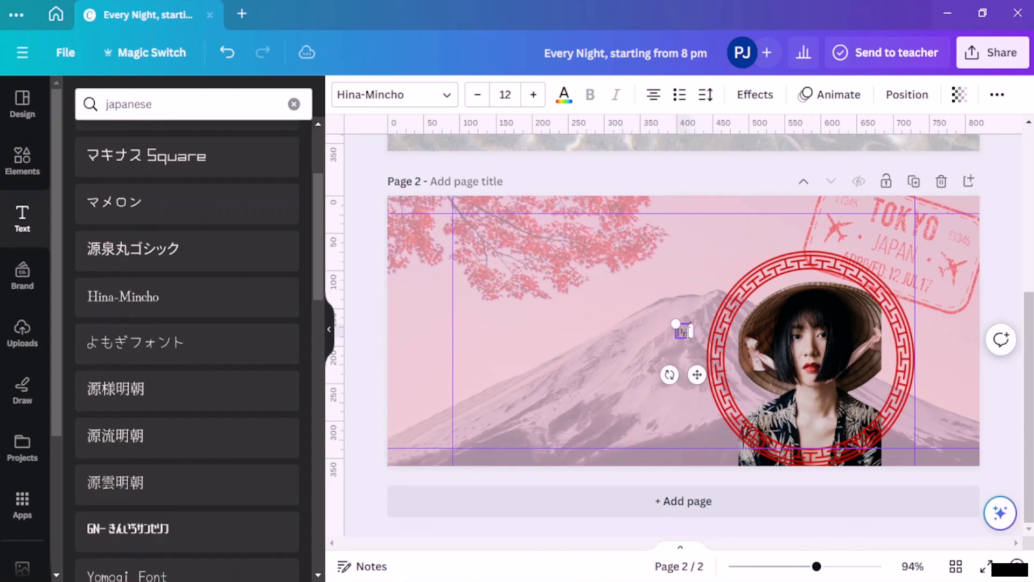
text(nal )
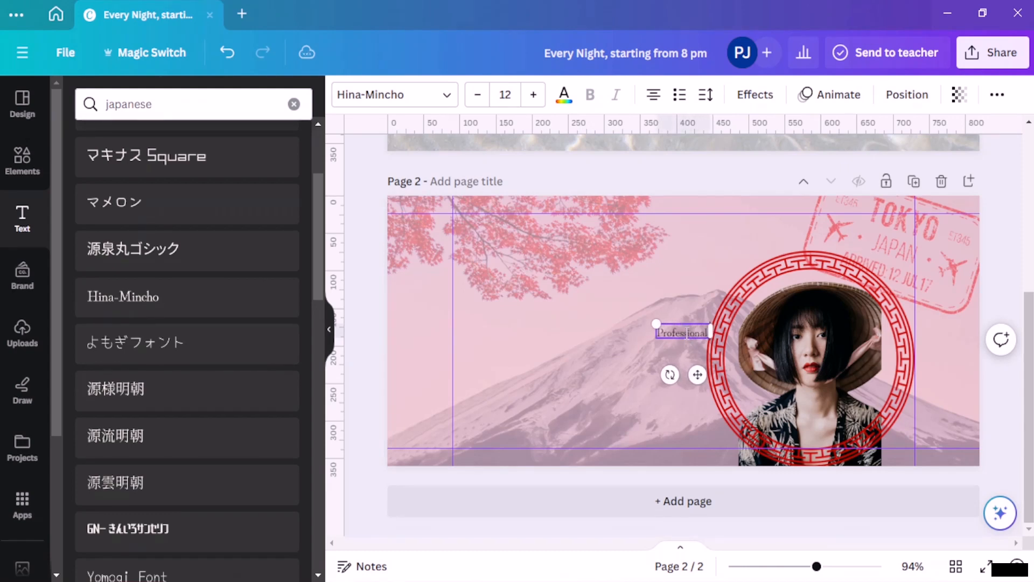
text(Ph)
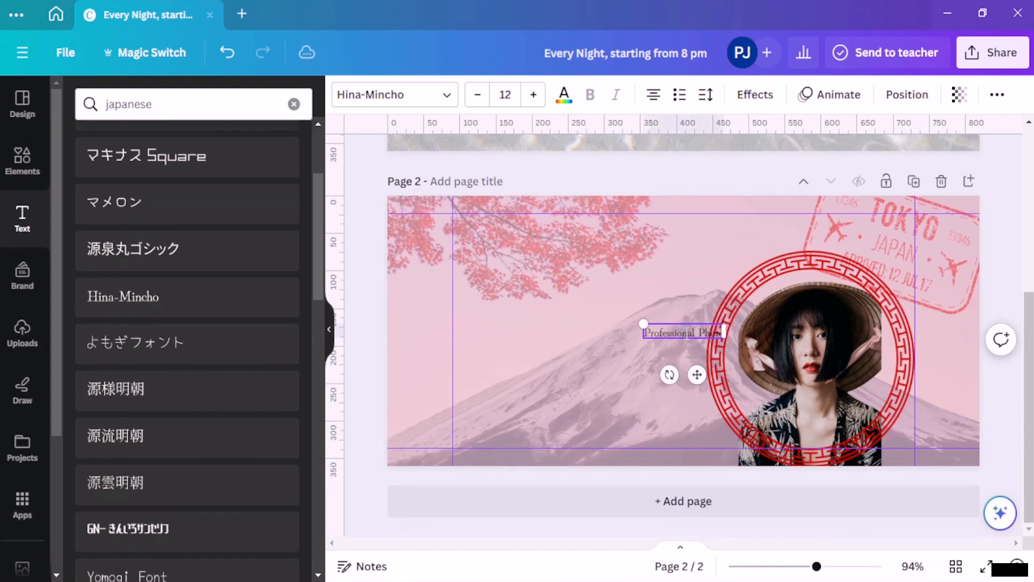
text(otographe)
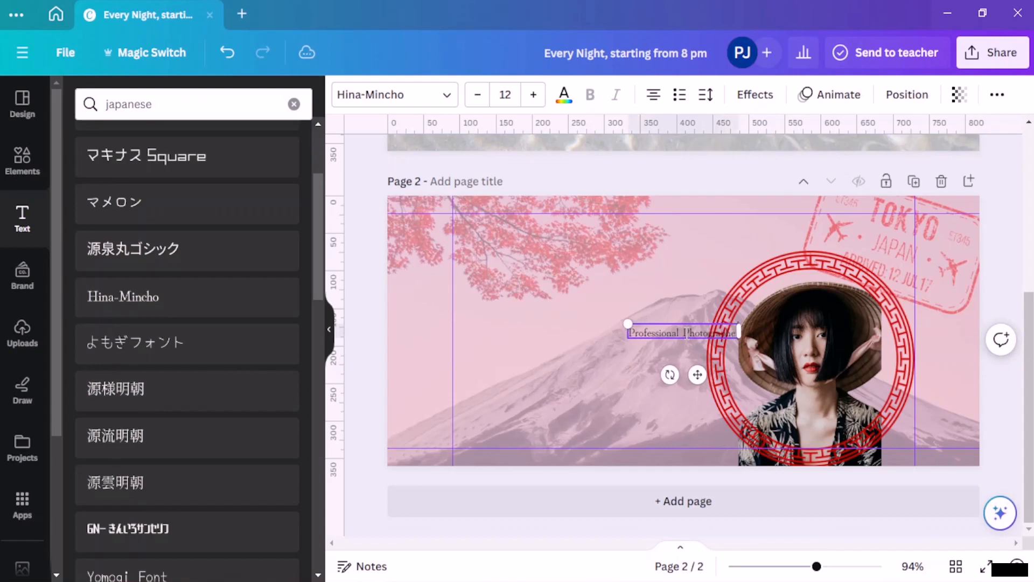
click(534, 95)
click(534, 95)
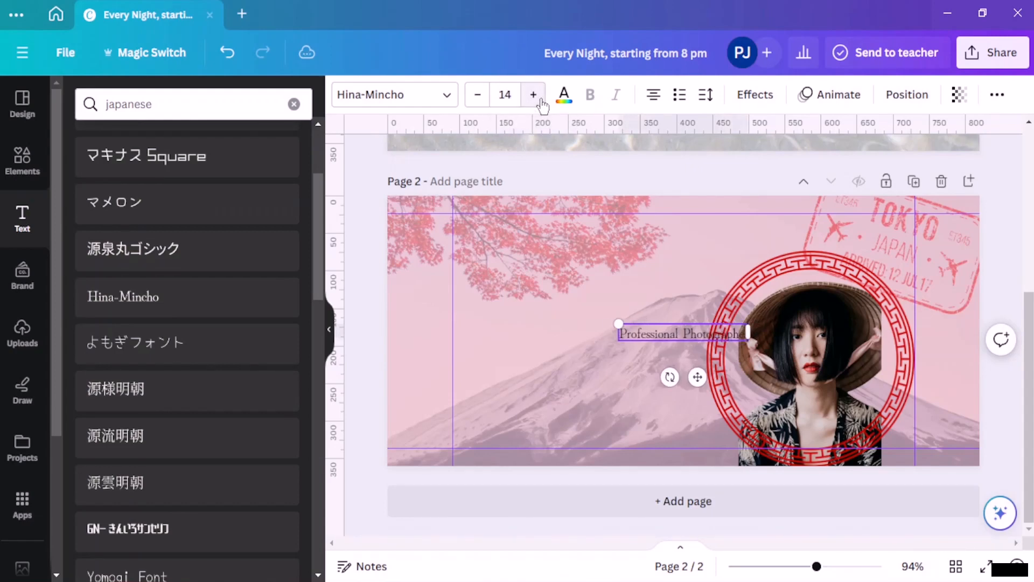
click(534, 95)
click(535, 95)
click(534, 95)
click(534, 96)
click(534, 95)
triple_click(540, 99)
double_click(540, 99)
double_click(540, 99)
double_click(540, 100)
click(679, 310)
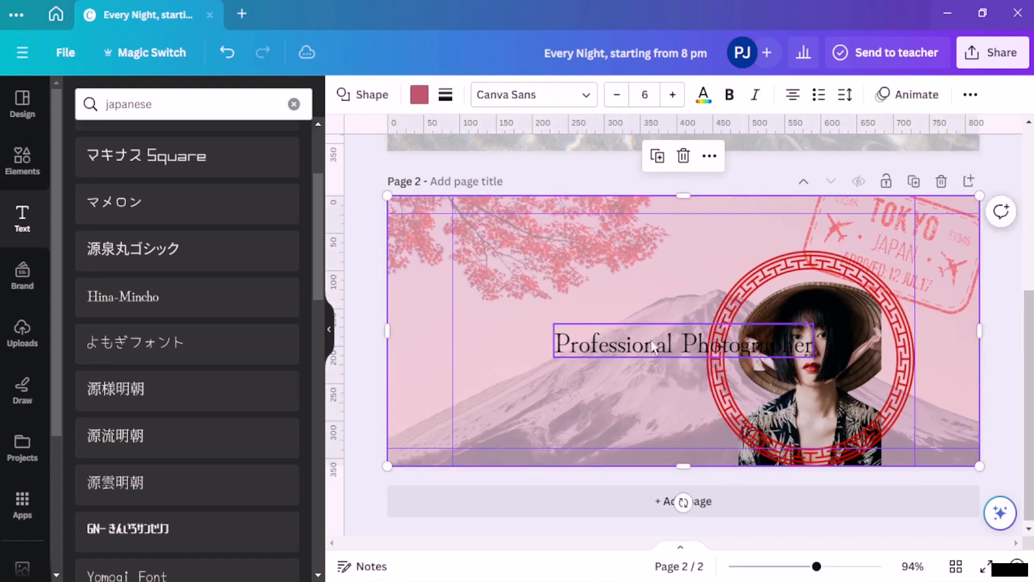
Step: Move the heading up-left above the mountain and place a duplicate just beneath it
drag(657, 344, 565, 260)
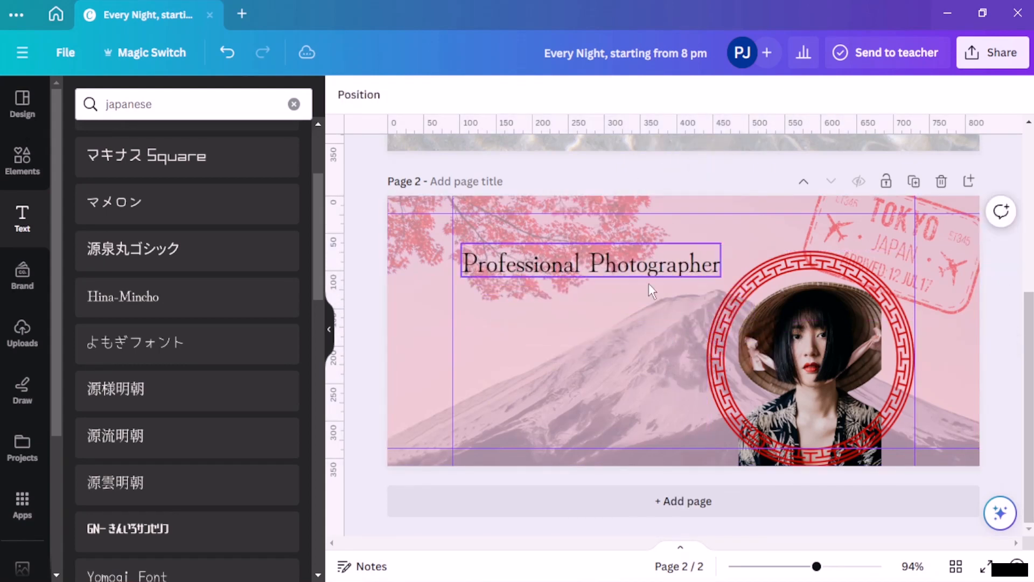
click(579, 270)
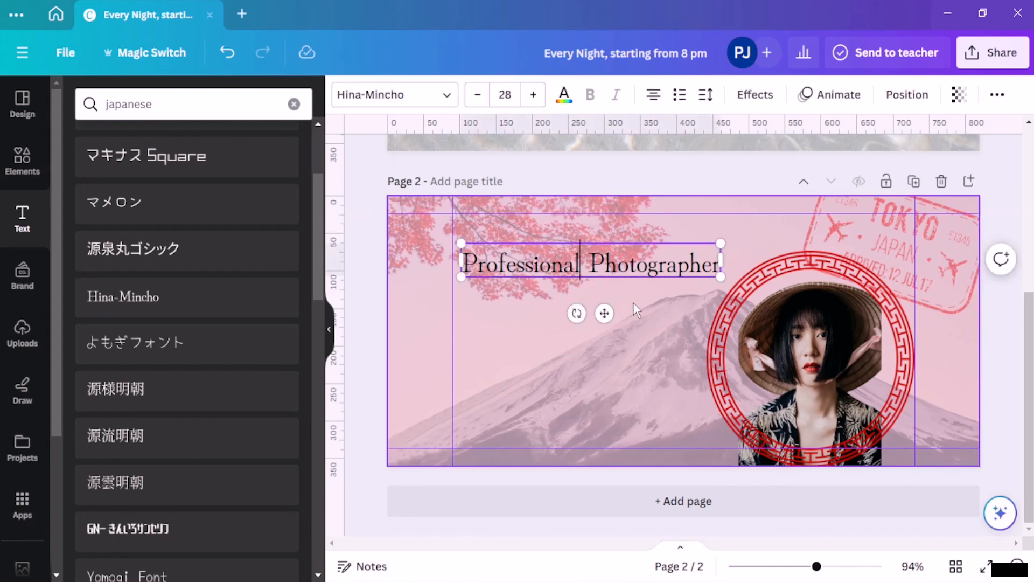
key(Escape)
click(563, 203)
drag(612, 274, 577, 290)
Step: Retype the copy as 'Call for inquiries and photoshoots' and align it under the heading
double_click(660, 299)
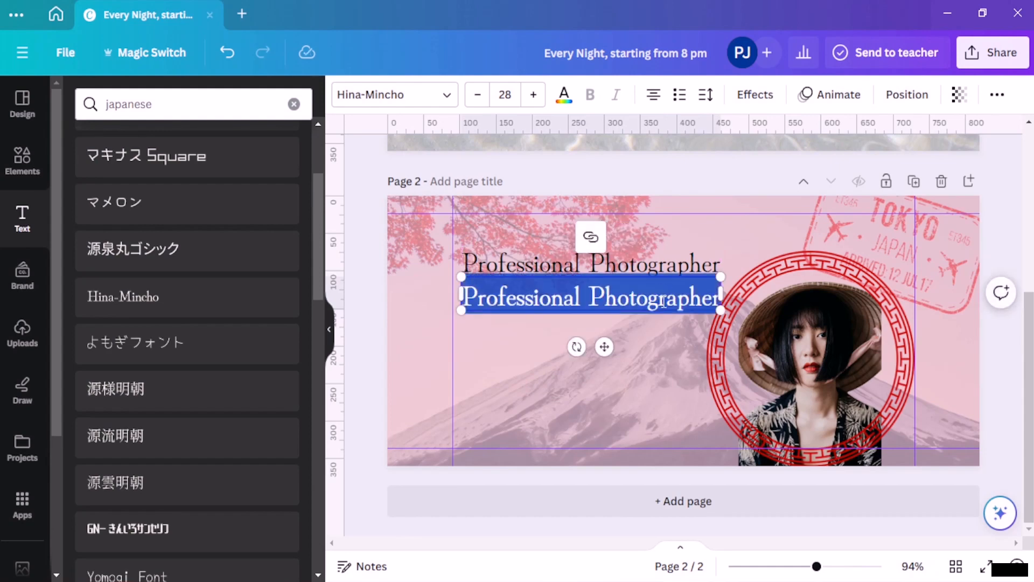
key(BackSpace)
text(Call)
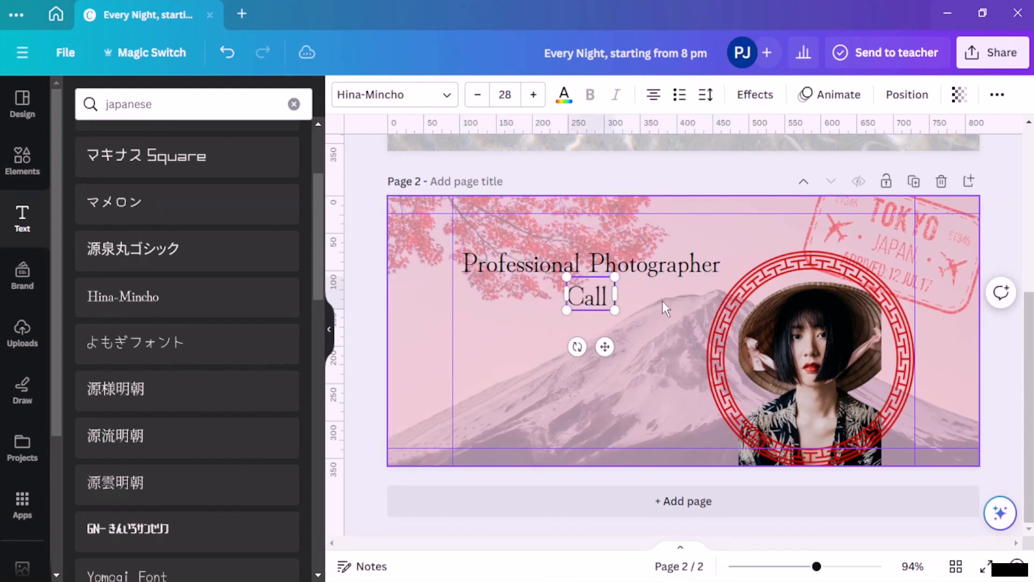
text( for i)
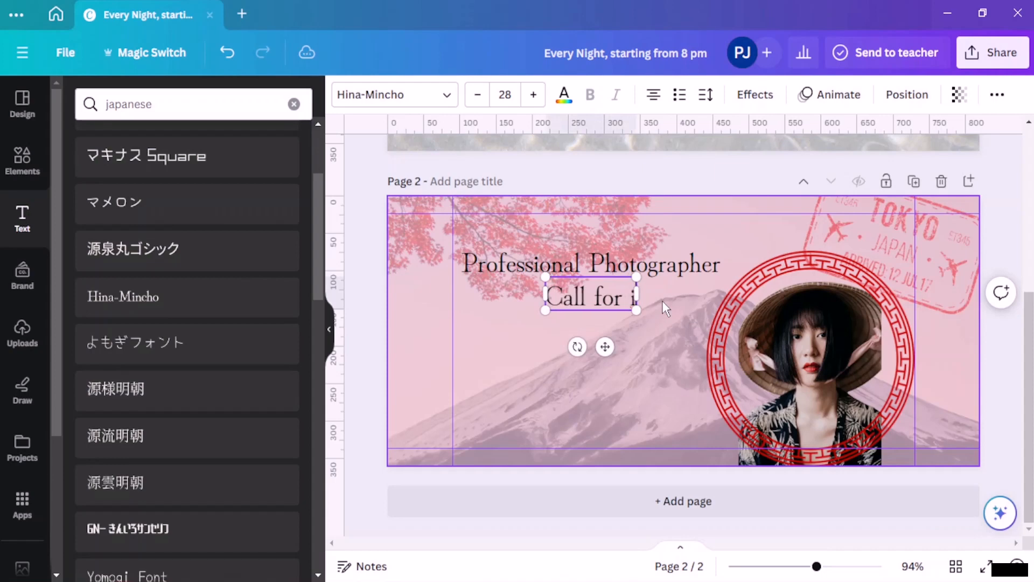
text(nquiries)
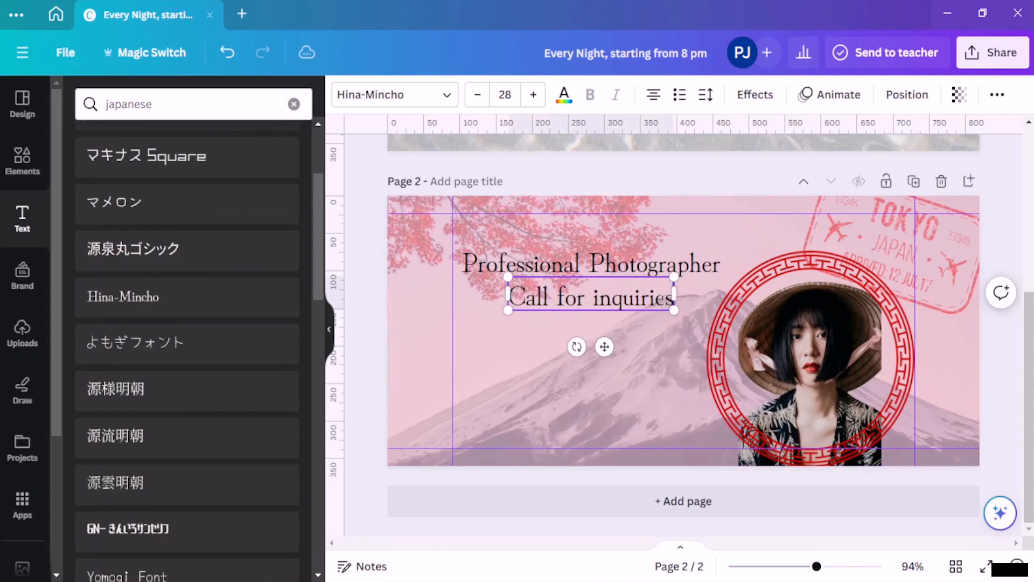
text( and)
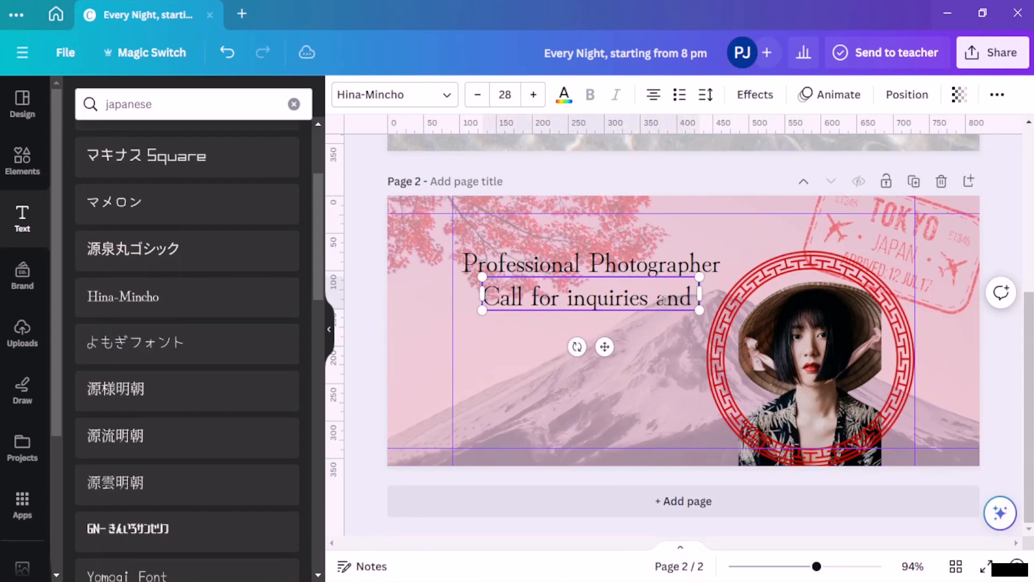
text( photo)
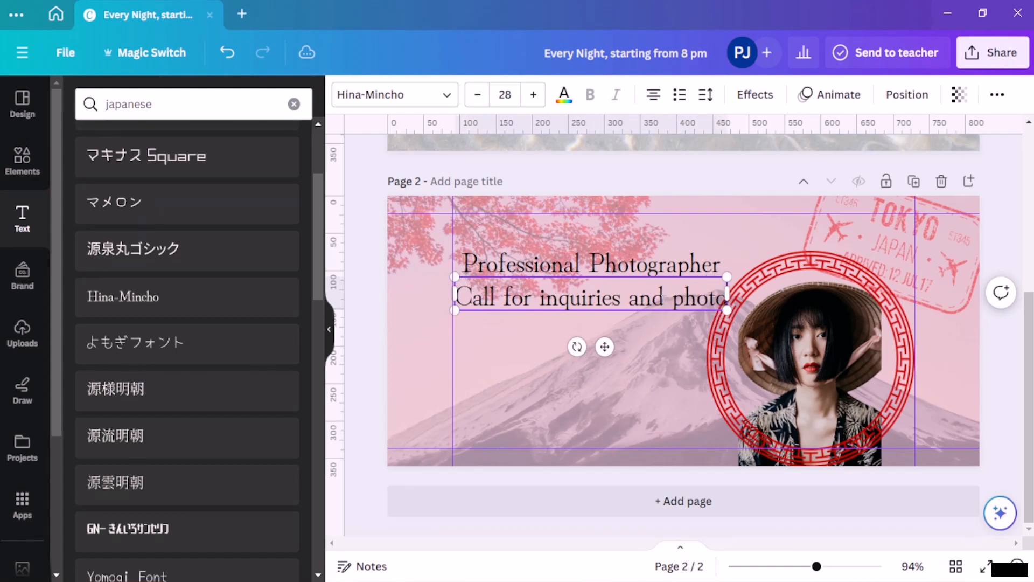
text(shoots)
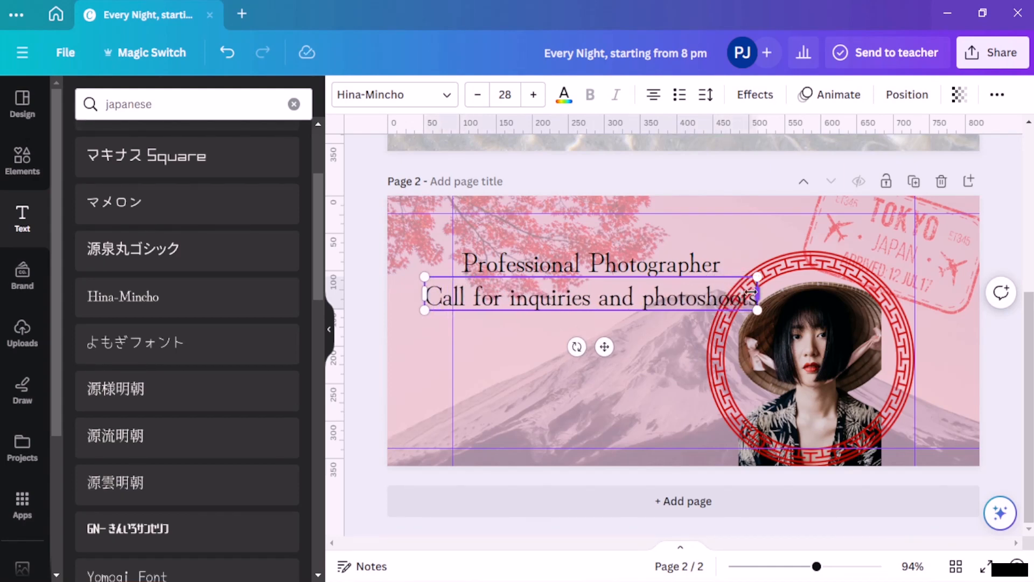
click(624, 328)
drag(580, 291, 617, 291)
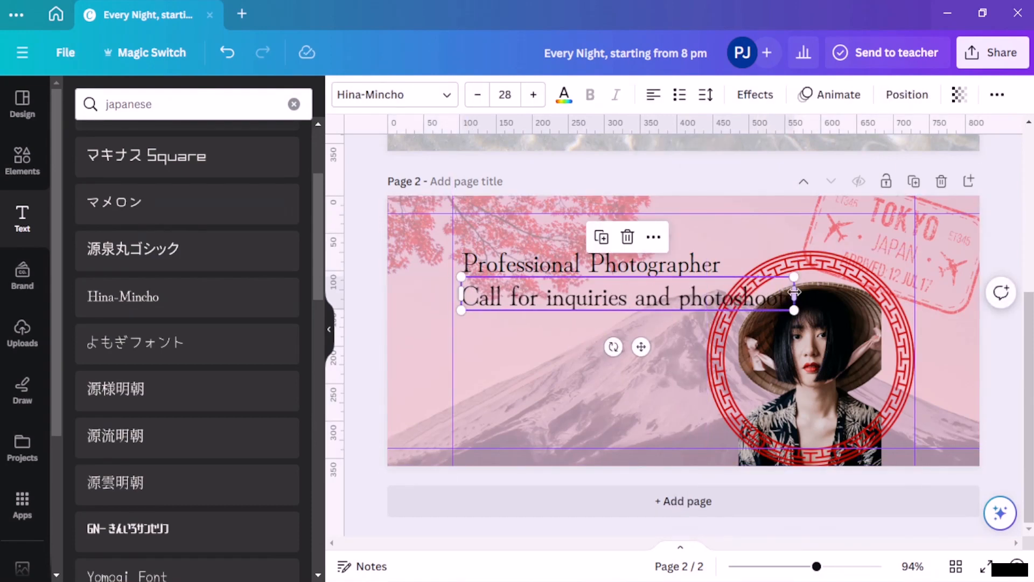
drag(794, 294, 723, 292)
click(657, 380)
Step: Reduce the 'Call for inquiries and photoshoots' line to font size 19
double_click(600, 325)
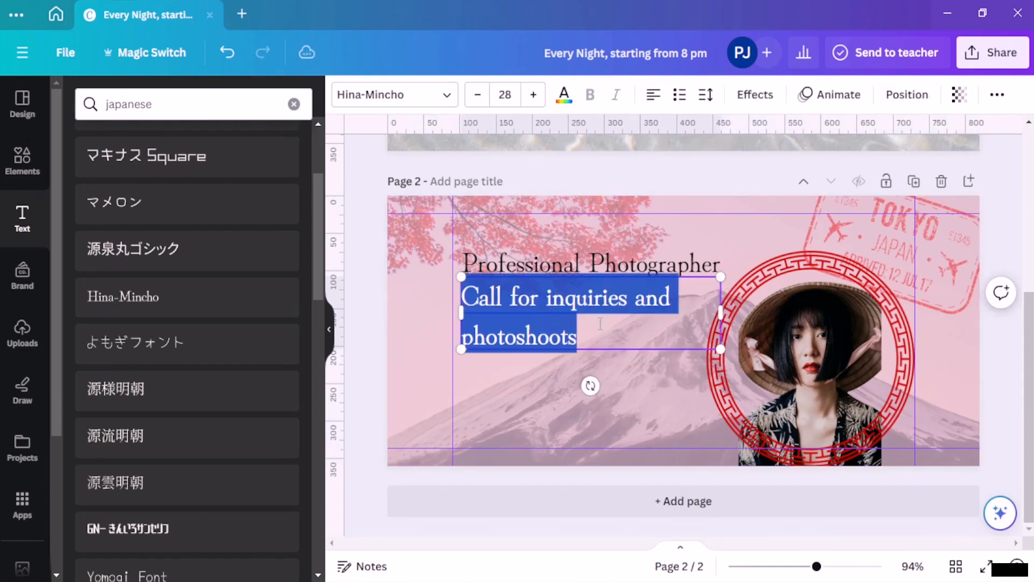
click(477, 96)
click(478, 95)
click(477, 95)
click(477, 95)
click(477, 95)
click(477, 95)
click(477, 95)
click(477, 95)
click(477, 96)
click(651, 429)
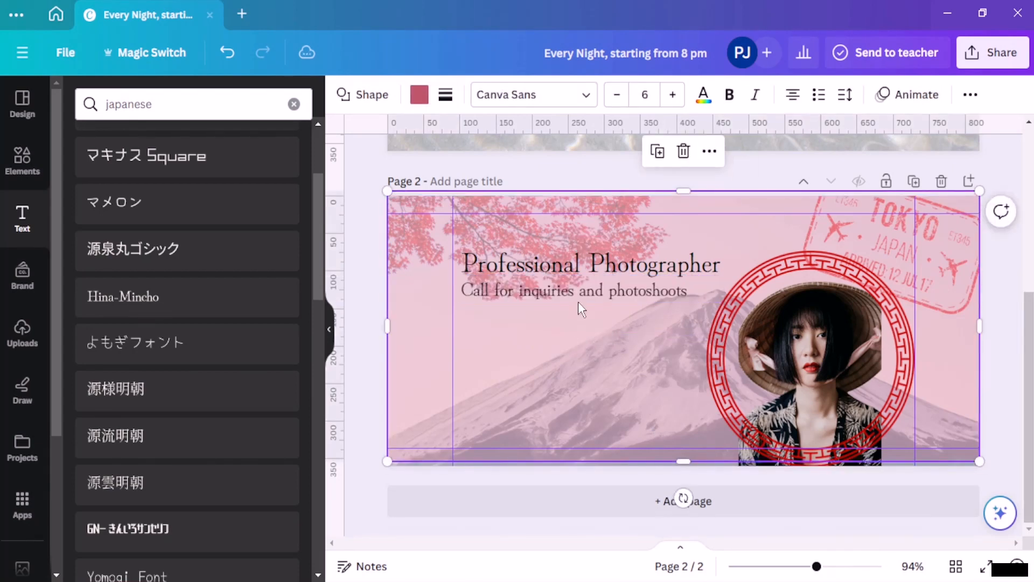
click(587, 294)
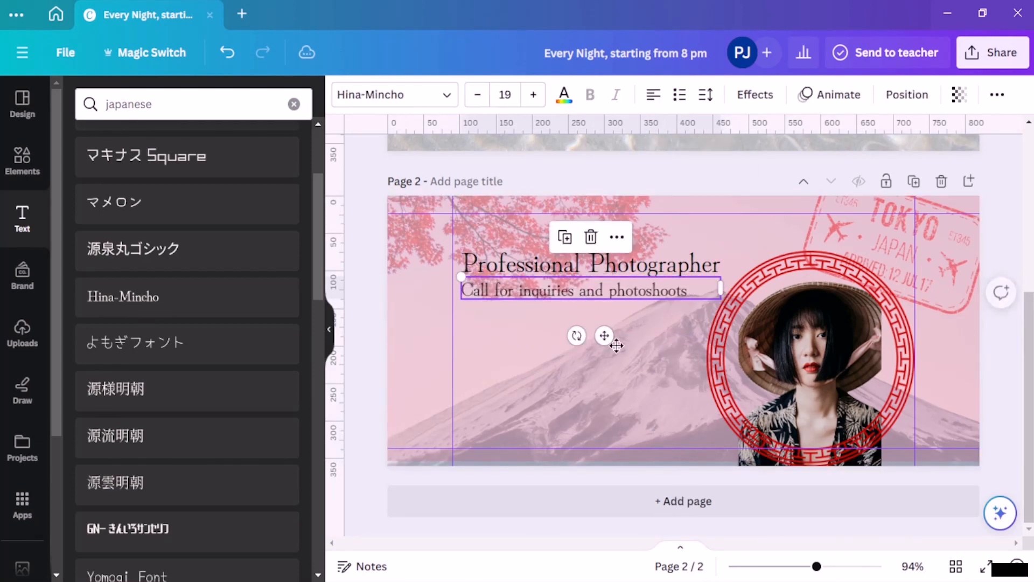
click(645, 355)
click(666, 297)
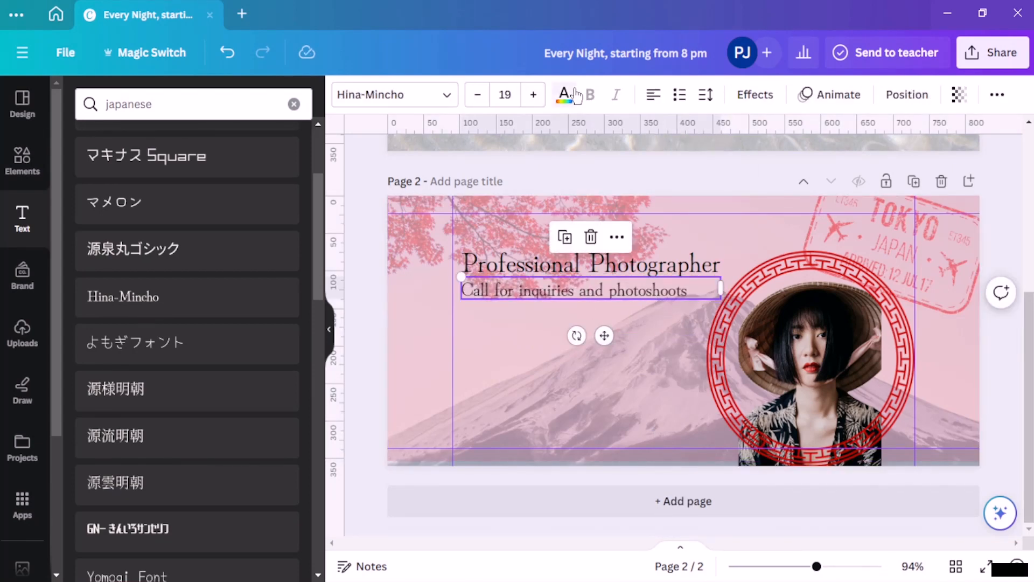
double_click(645, 291)
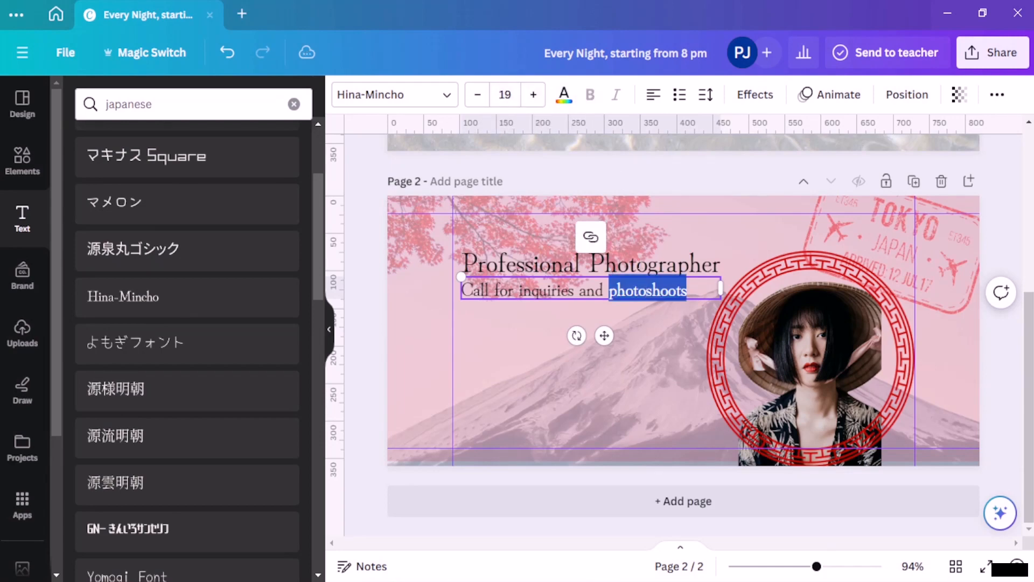
key(ctrl+a)
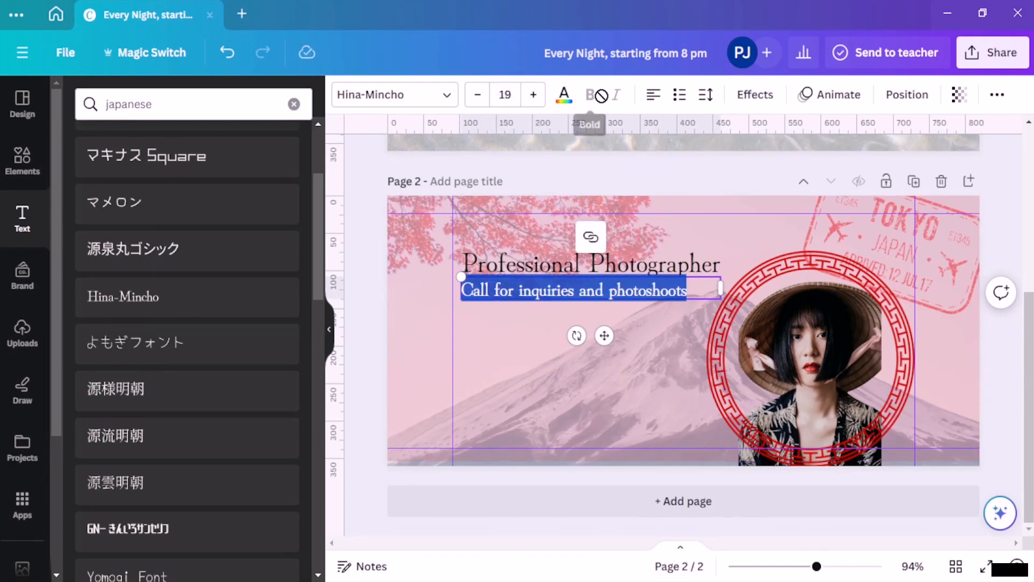
click(629, 359)
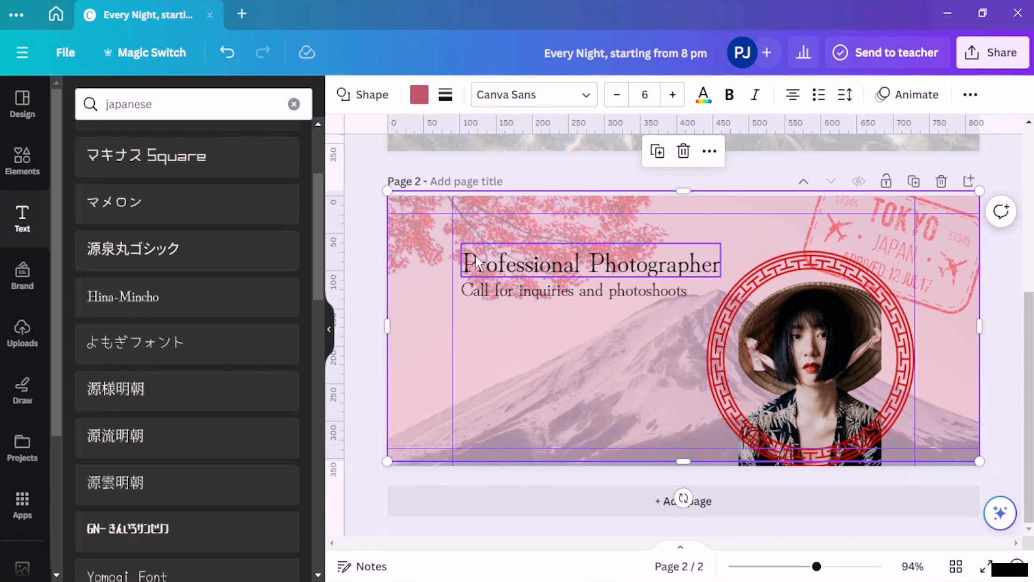
scroll(215, 383, down, 3)
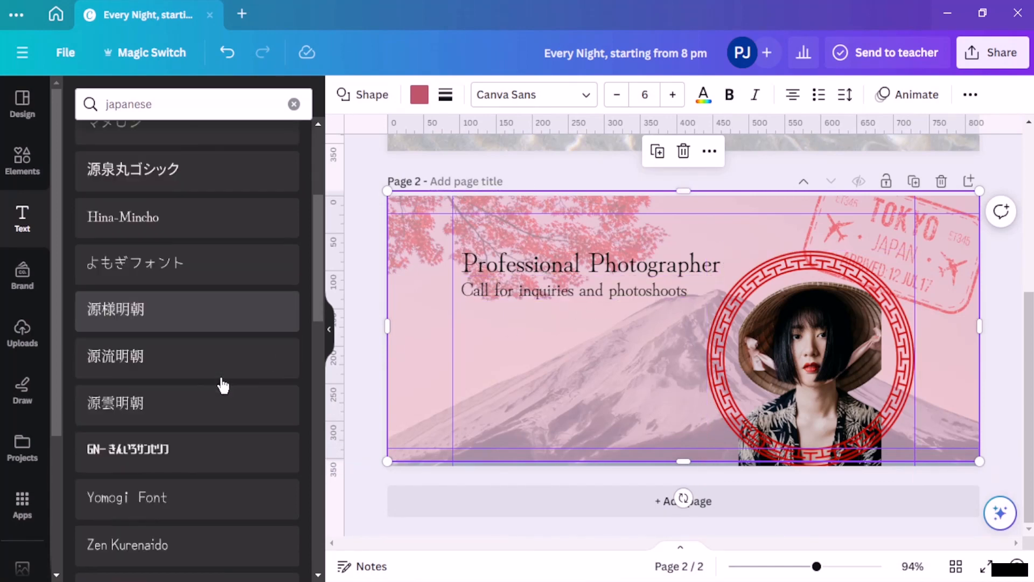
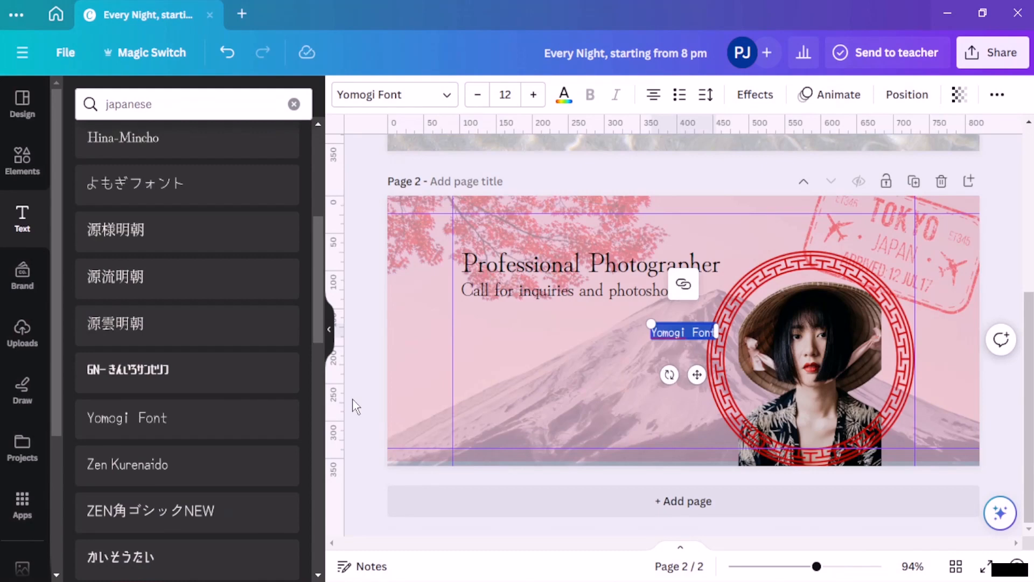
Step: Enter the xxx-xxxxxxx phone placeholder, move it to the lower left, and duplicate it
text(x)
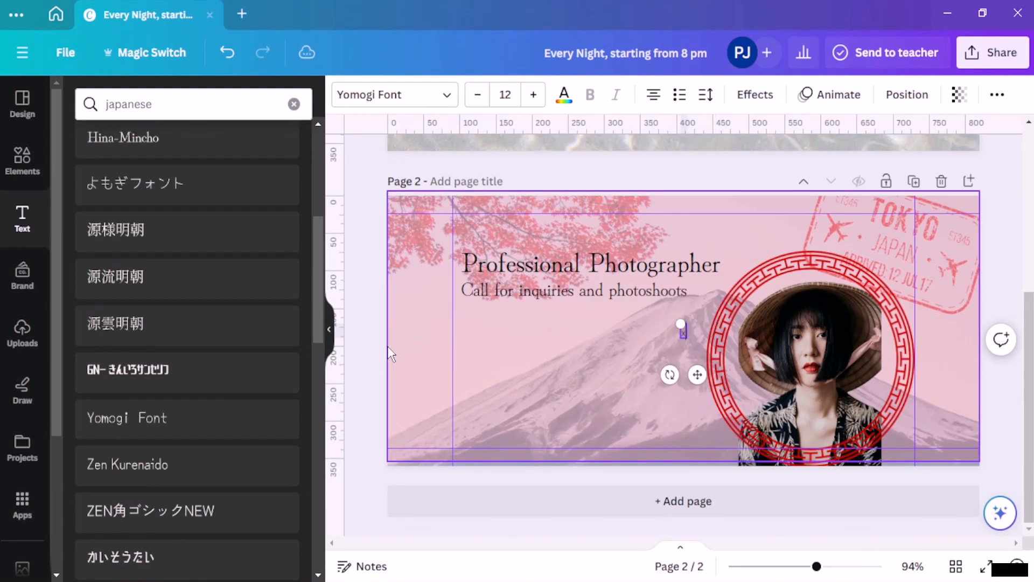
text(xx-xxxxxxx)
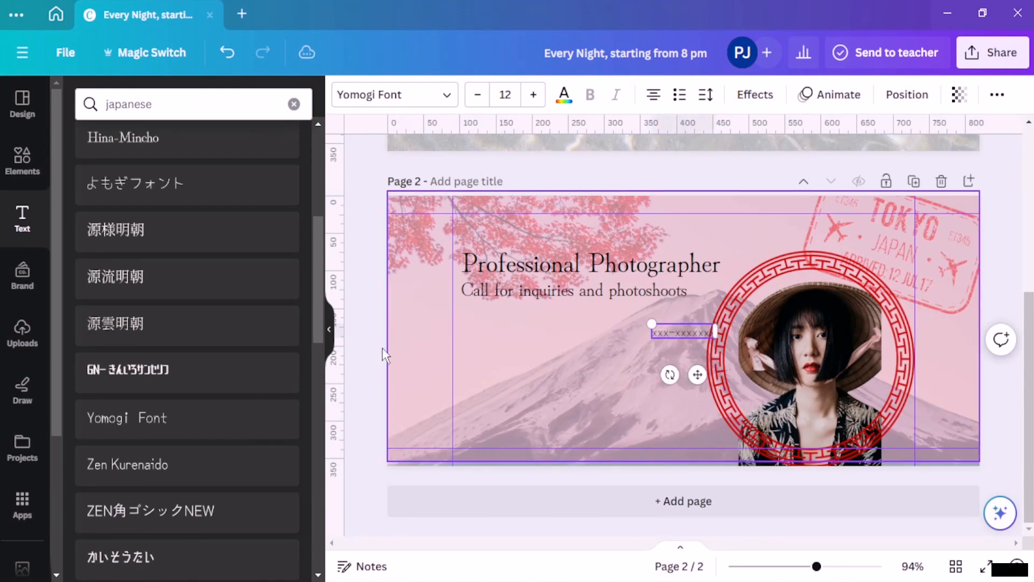
click(577, 357)
drag(674, 334, 486, 429)
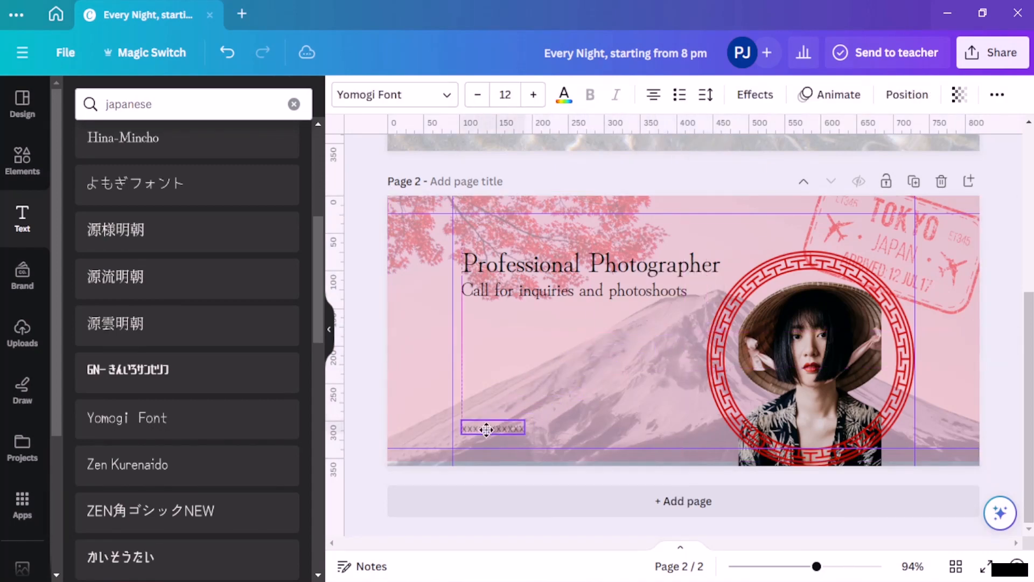
click(563, 409)
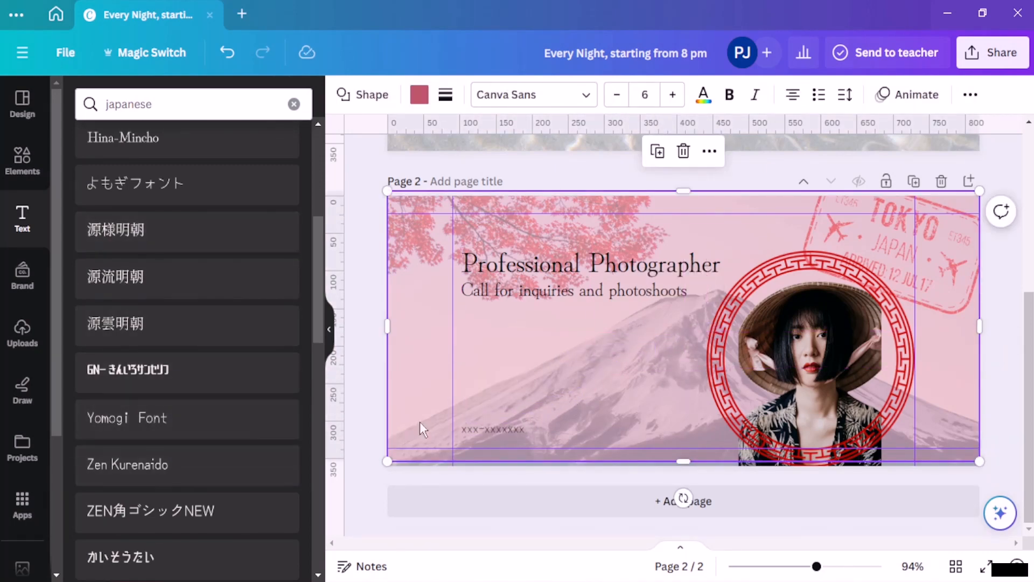
click(494, 427)
key(ctrl+d)
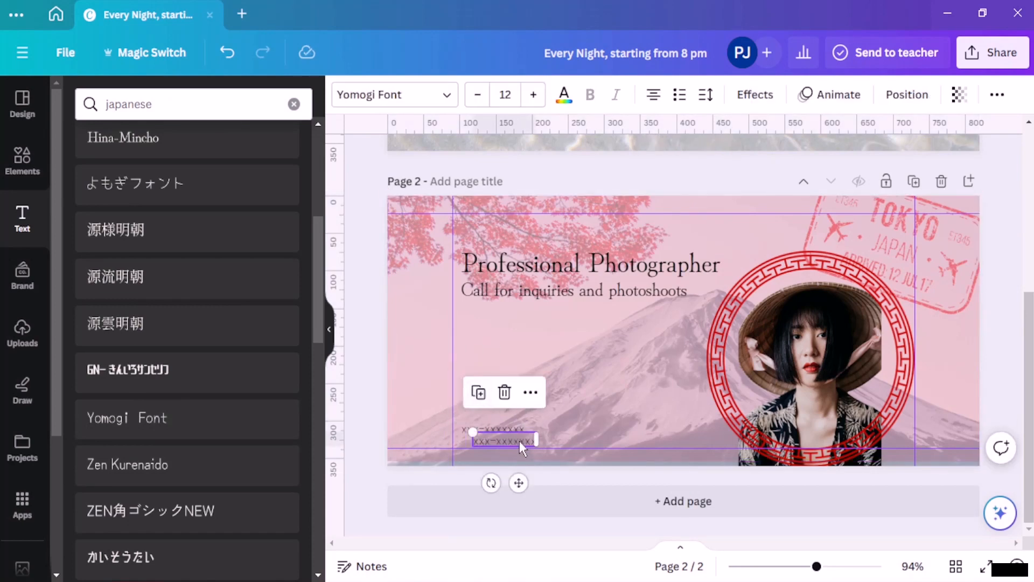
Step: Place the copy beside the phone placeholder and replace its text with the contact e-mail address
drag(521, 446, 584, 429)
double_click(584, 430)
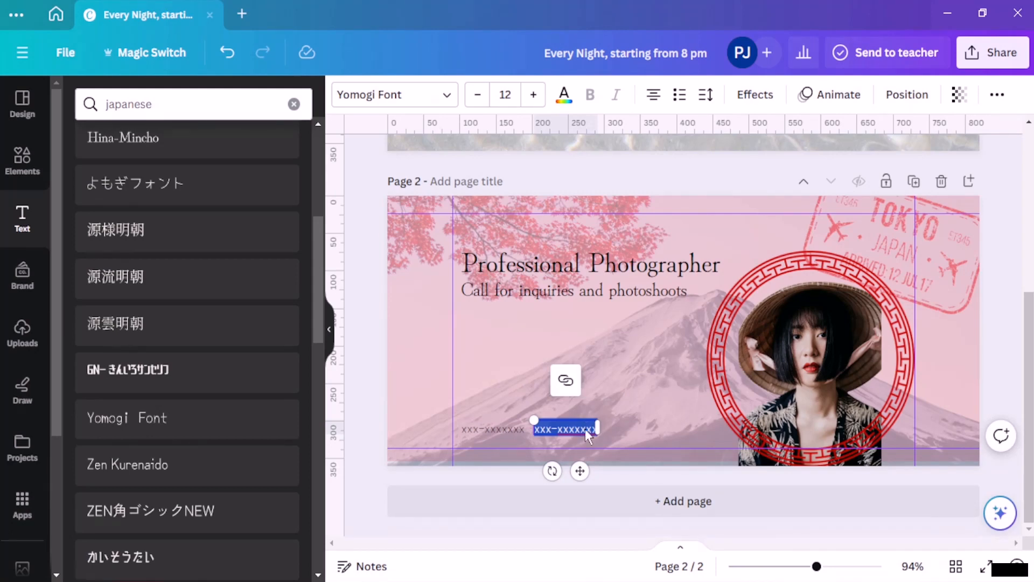
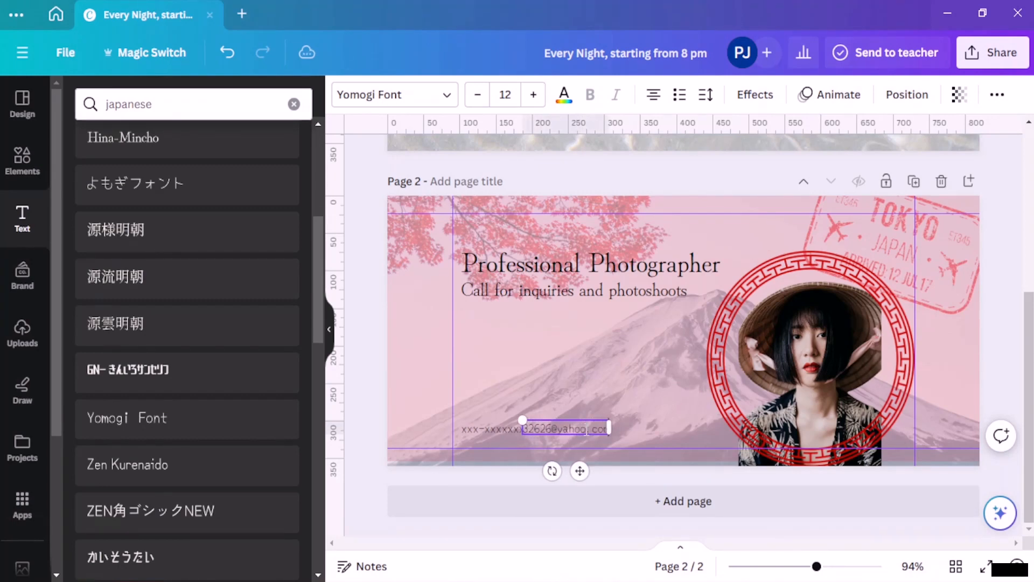
click(623, 409)
drag(583, 429, 598, 426)
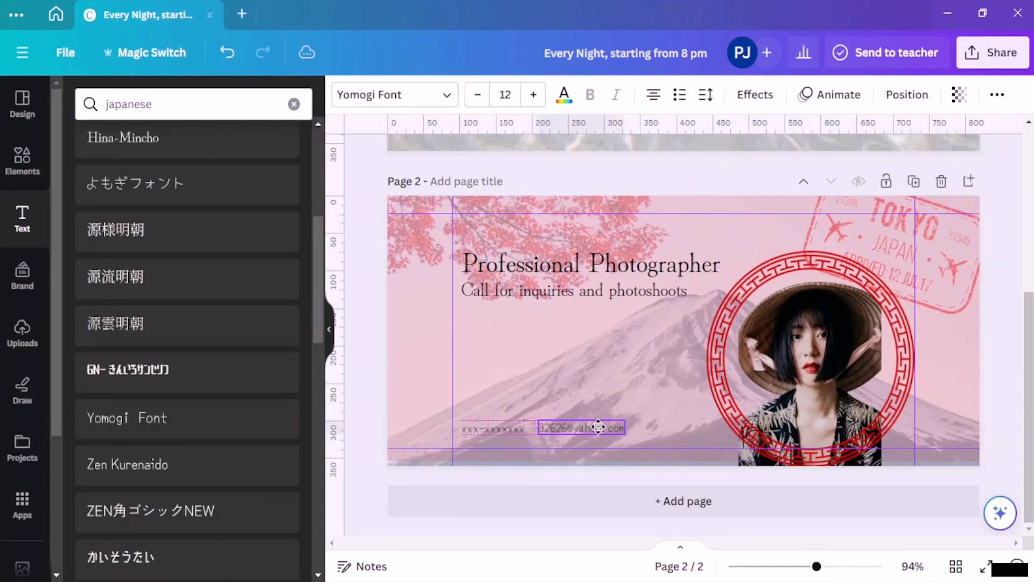
click(626, 403)
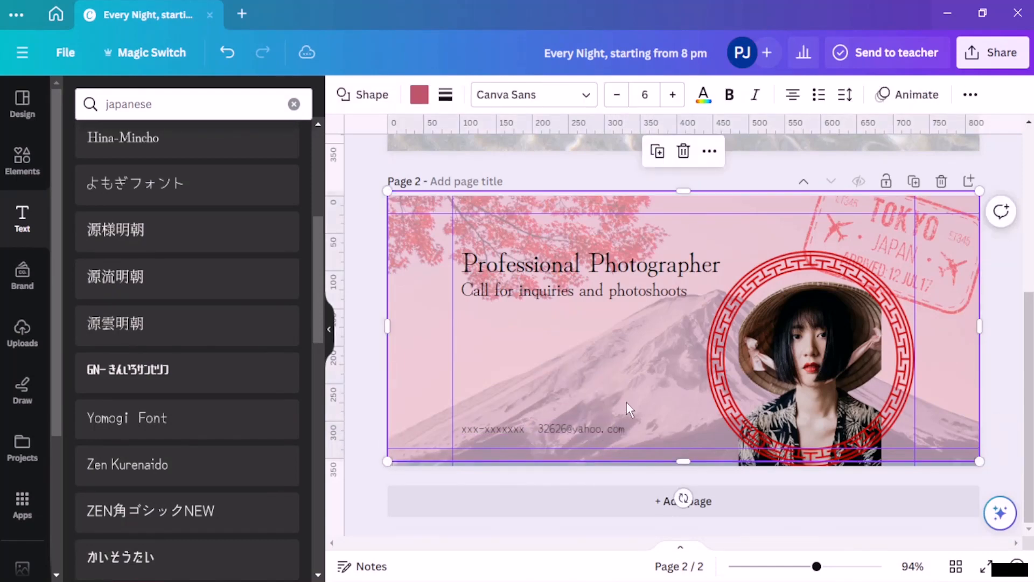
click(618, 432)
click(555, 379)
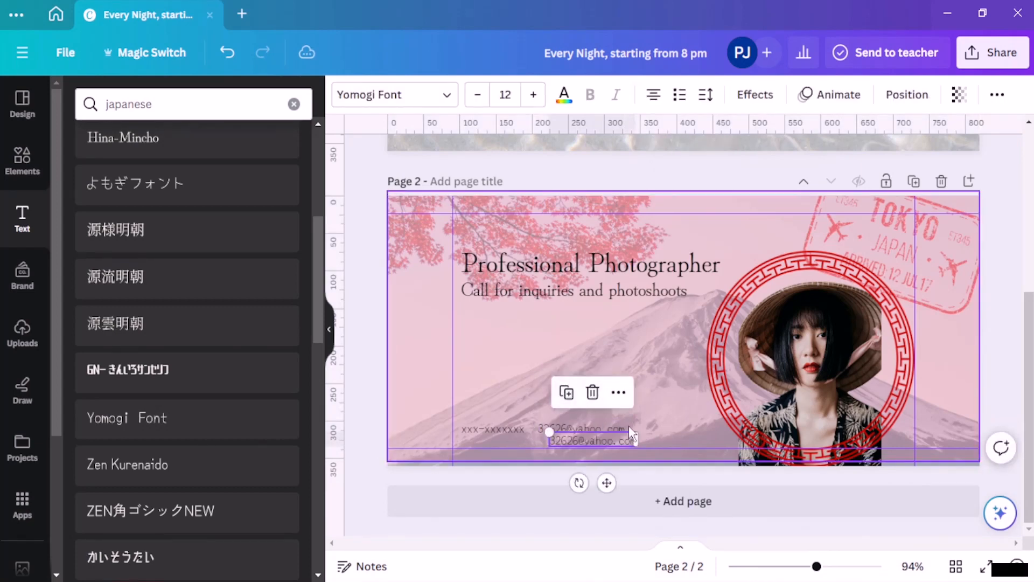
drag(614, 436, 696, 430)
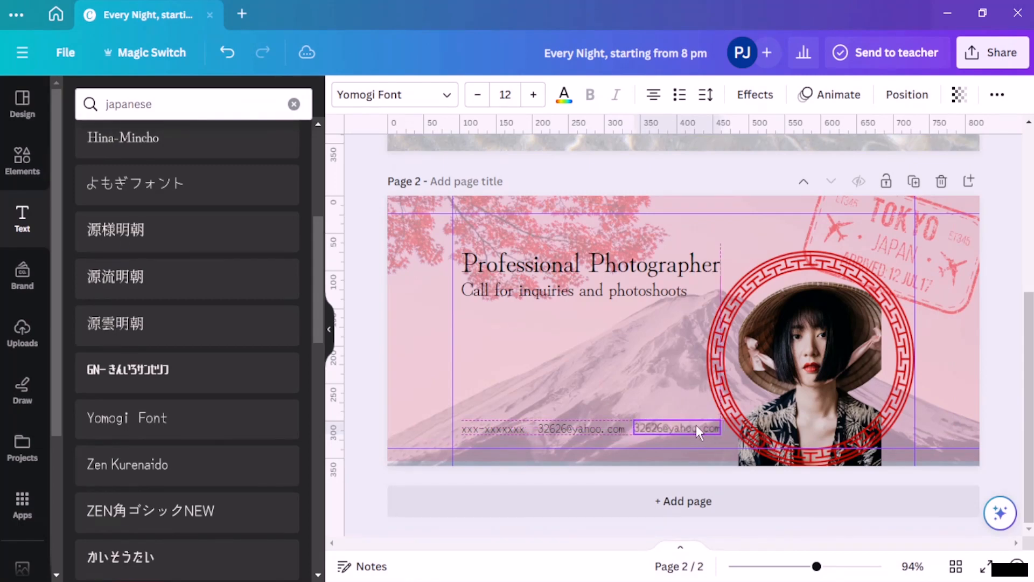
double_click(663, 426)
key(BackSpace)
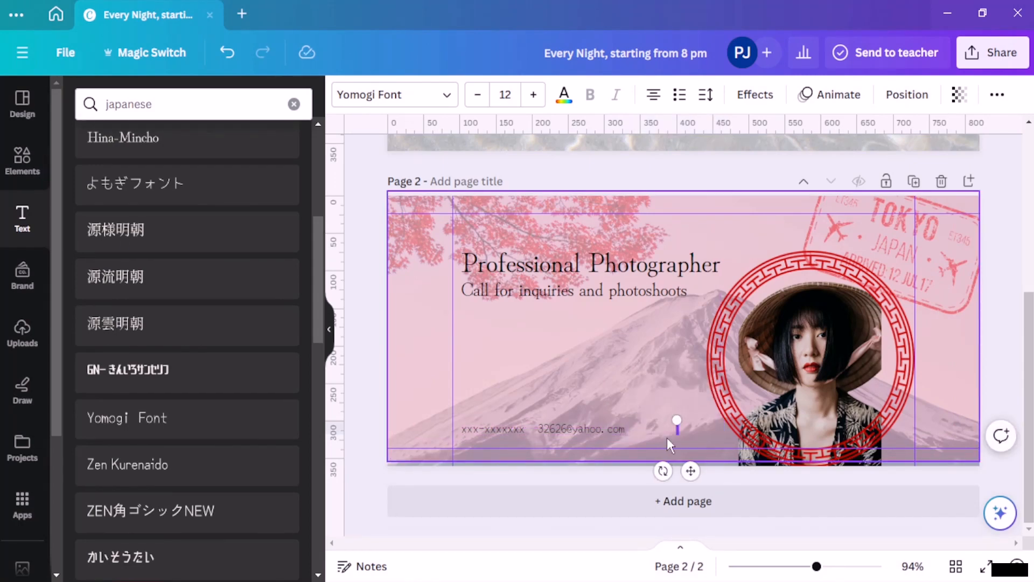
text(ww)
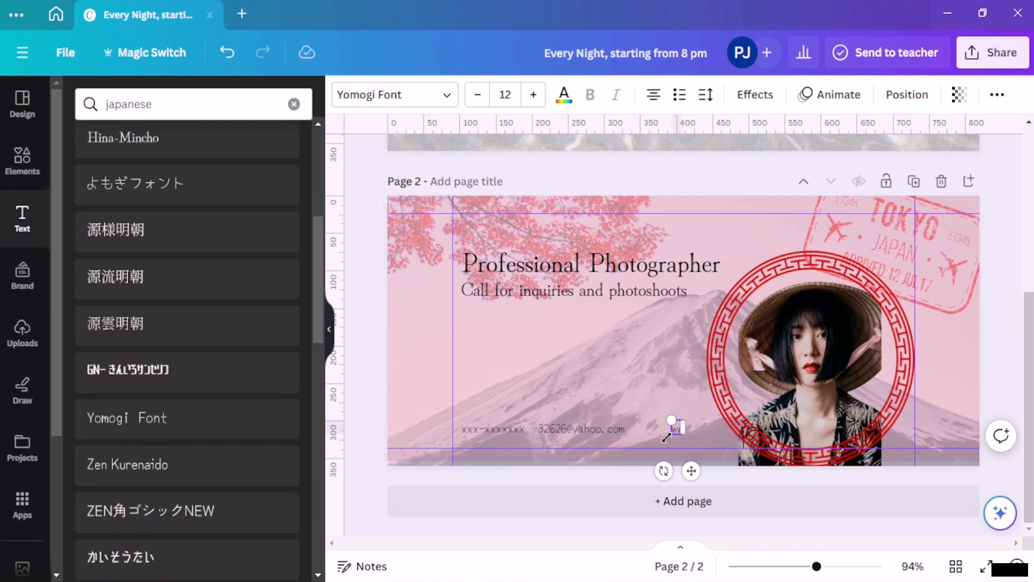
text(.)
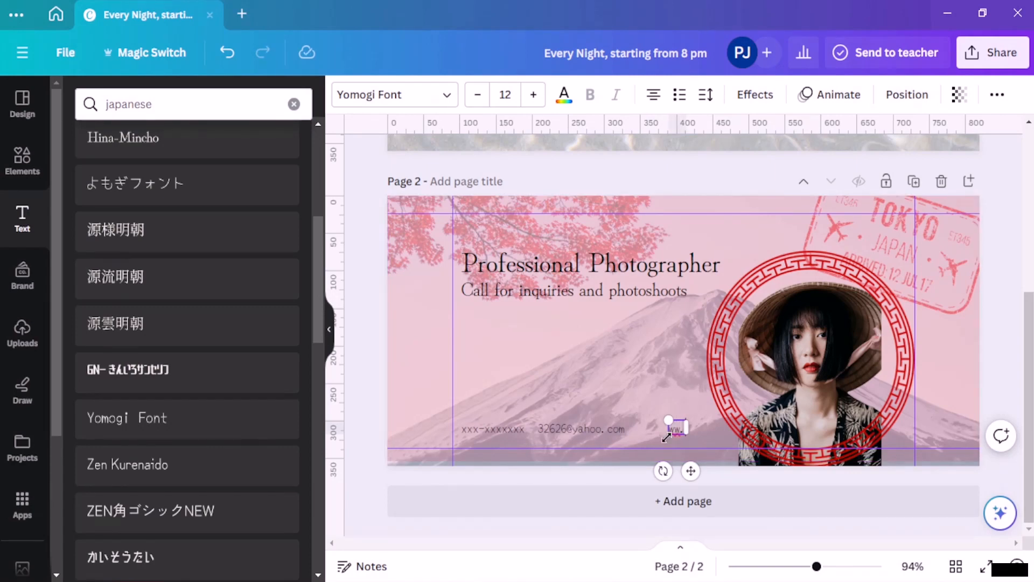
text(xx.)
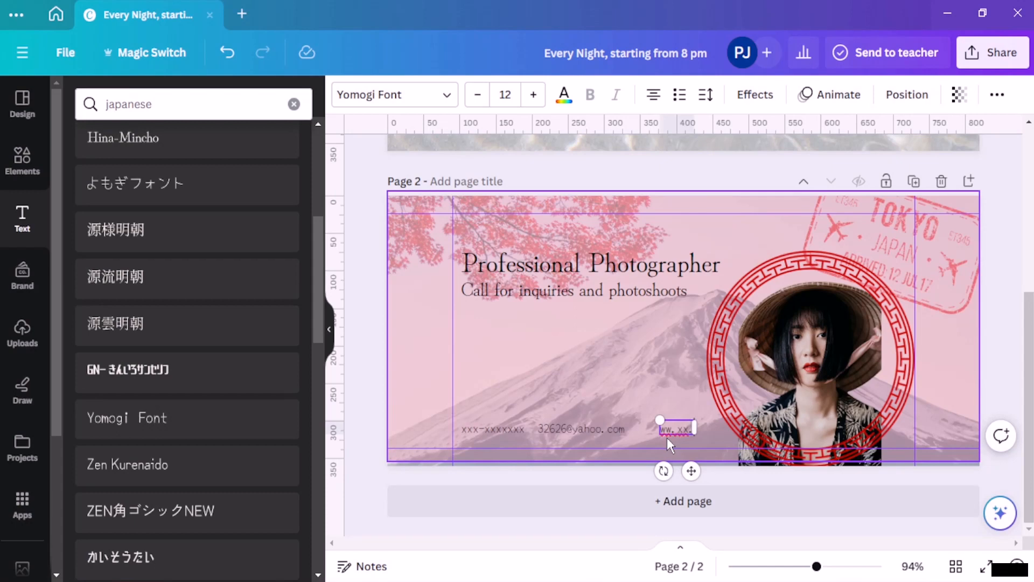
key(BackSpace)
key(BackSpace)
key(BackSpace)
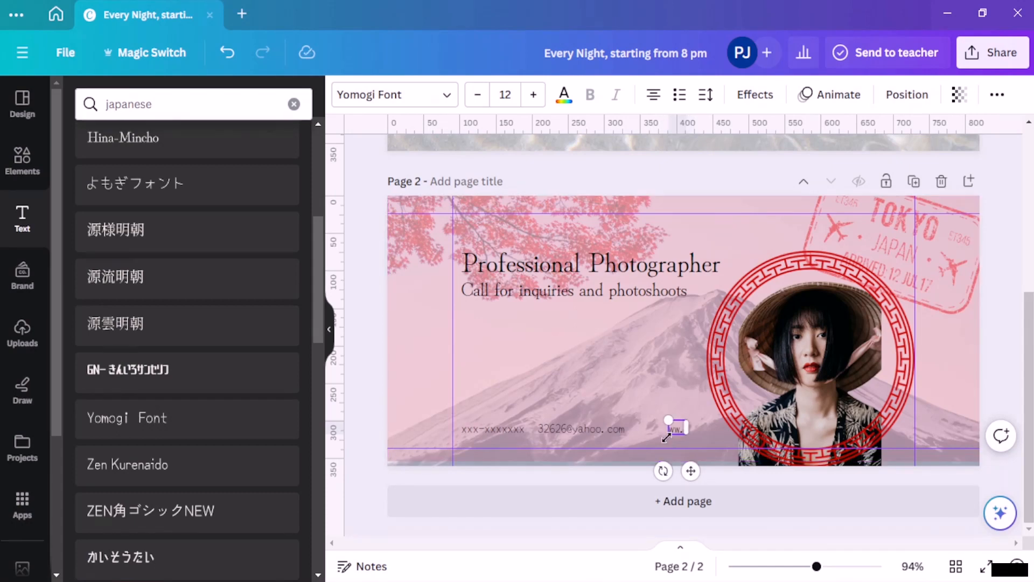
key(BackSpace)
key(BackSpace)
text(ww.rt)
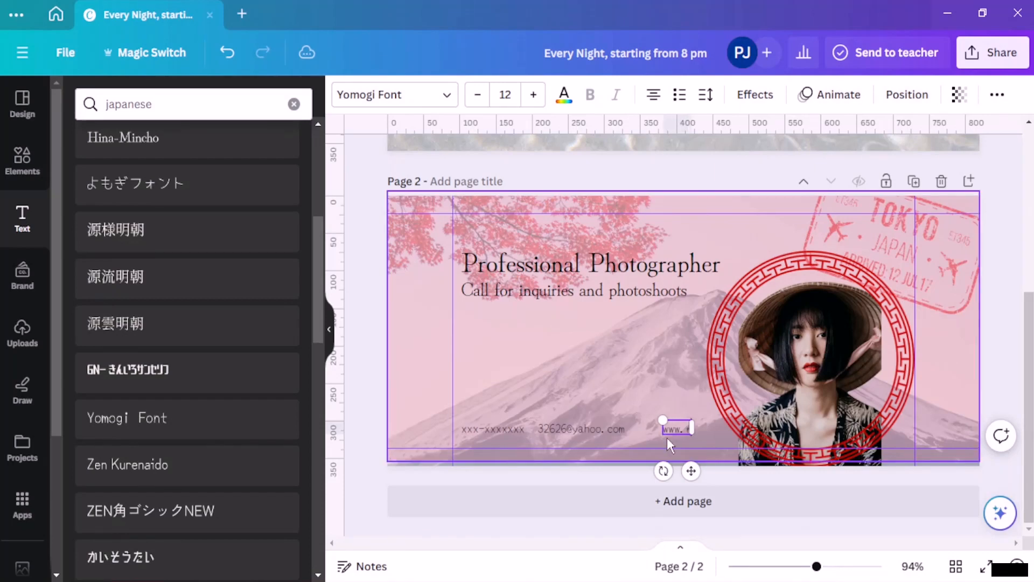
text(y.com)
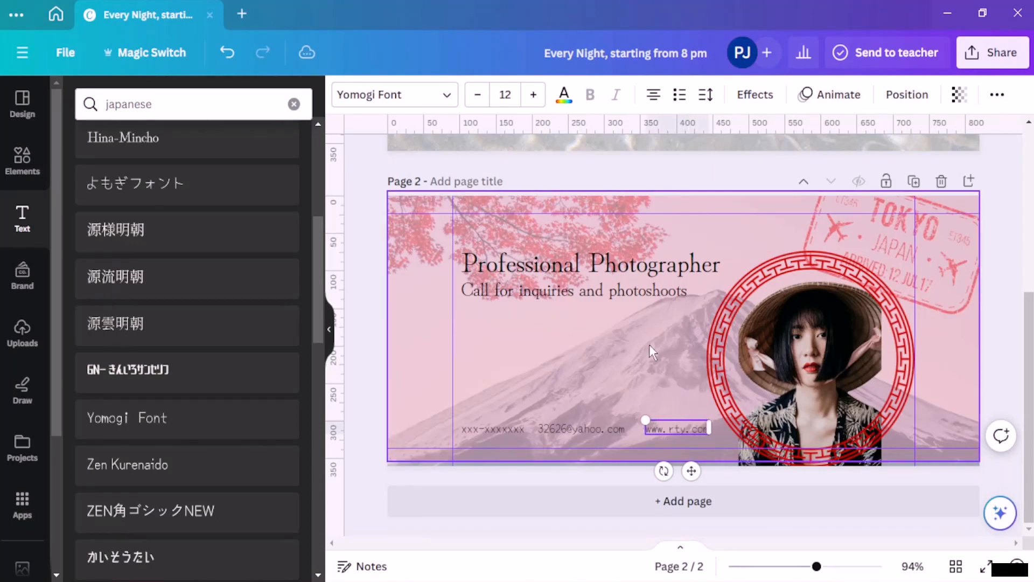
click(674, 409)
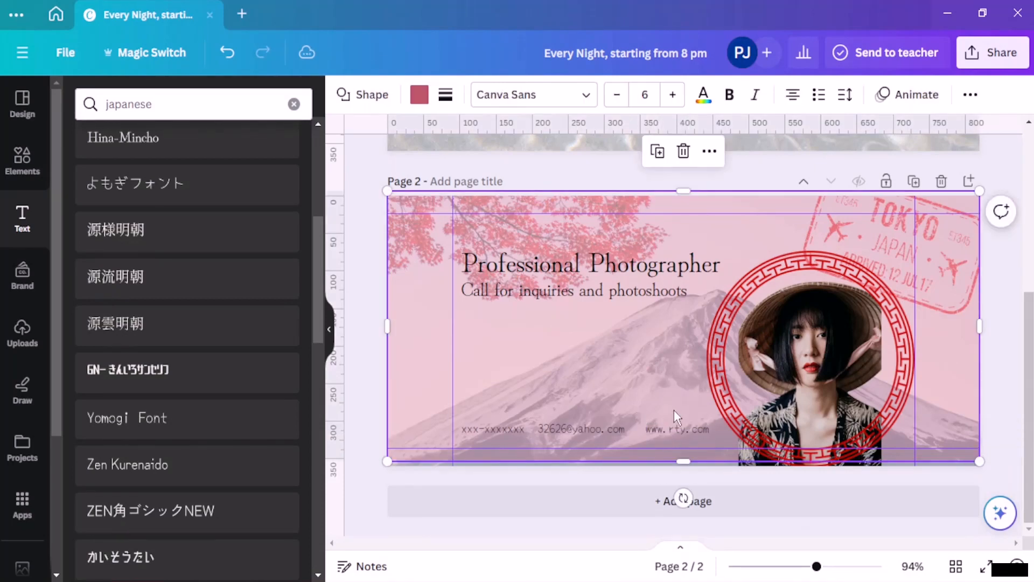
drag(691, 431, 683, 431)
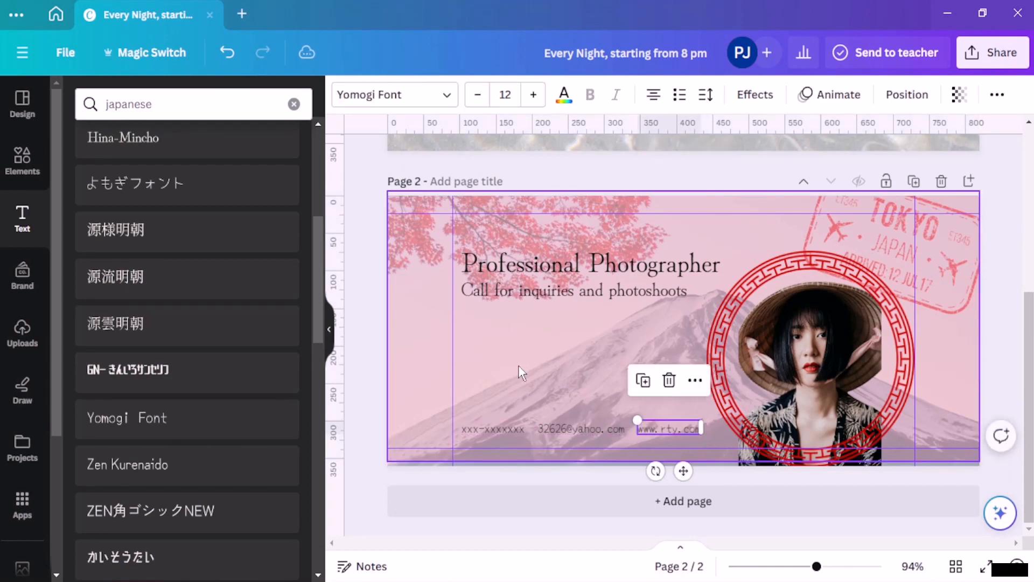
click(518, 367)
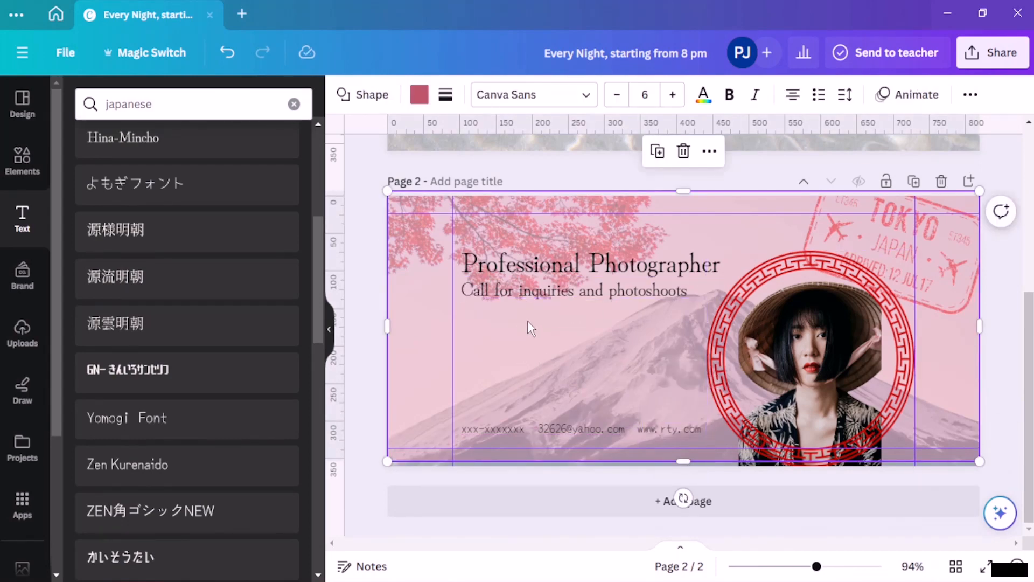
Step: Nudge the Tokyo stamp up and right, then browse the 'japanese frames' graphics results
click(751, 172)
drag(954, 241, 978, 227)
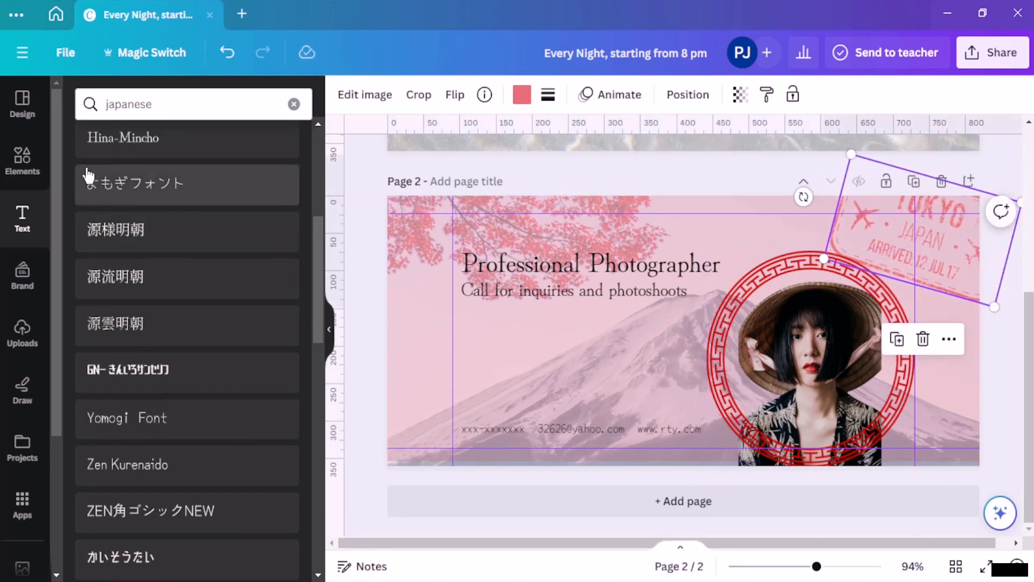
click(46, 175)
scroll(226, 334, down, 3)
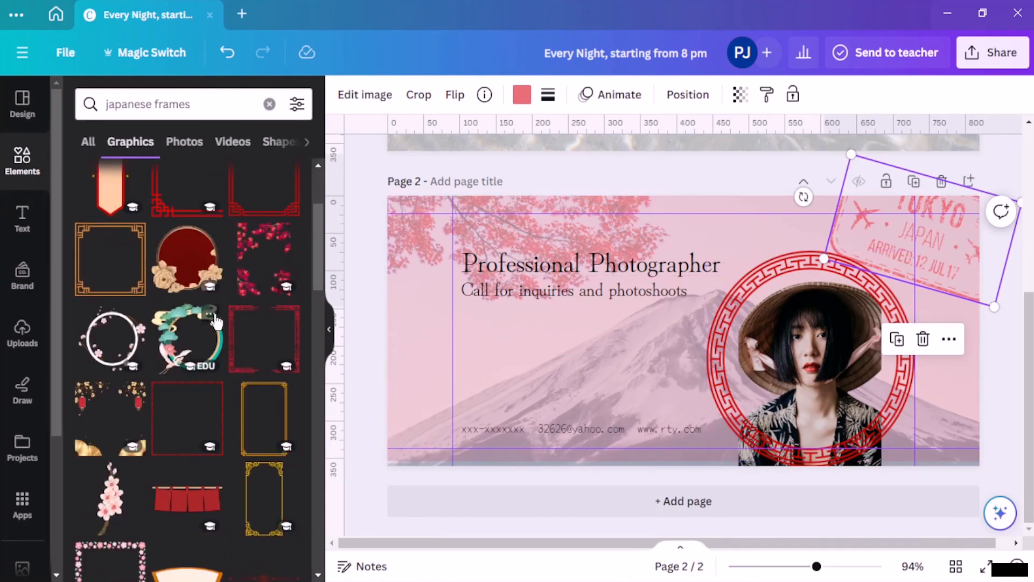
scroll(233, 347, up, 3)
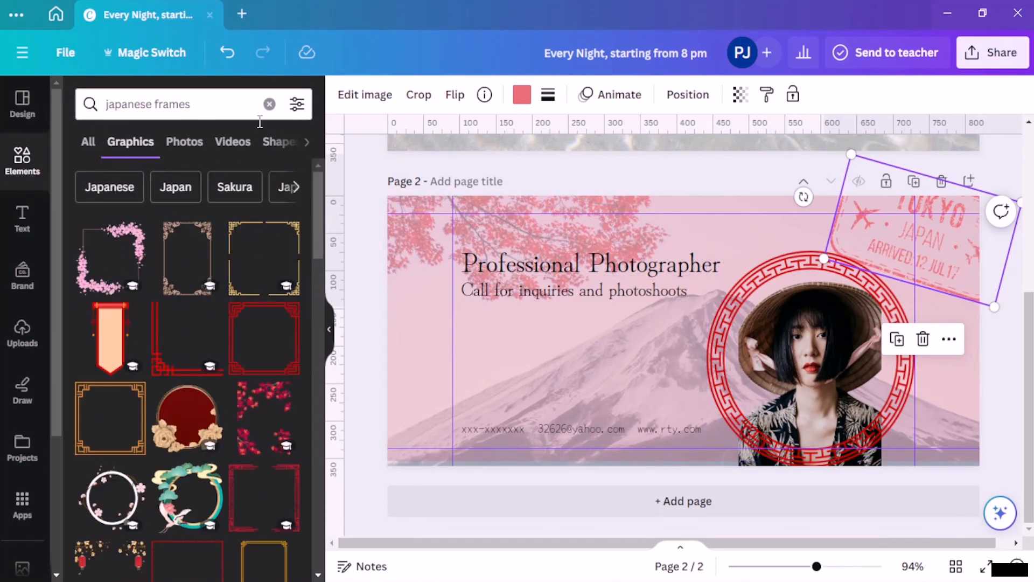
drag(228, 112, 167, 111)
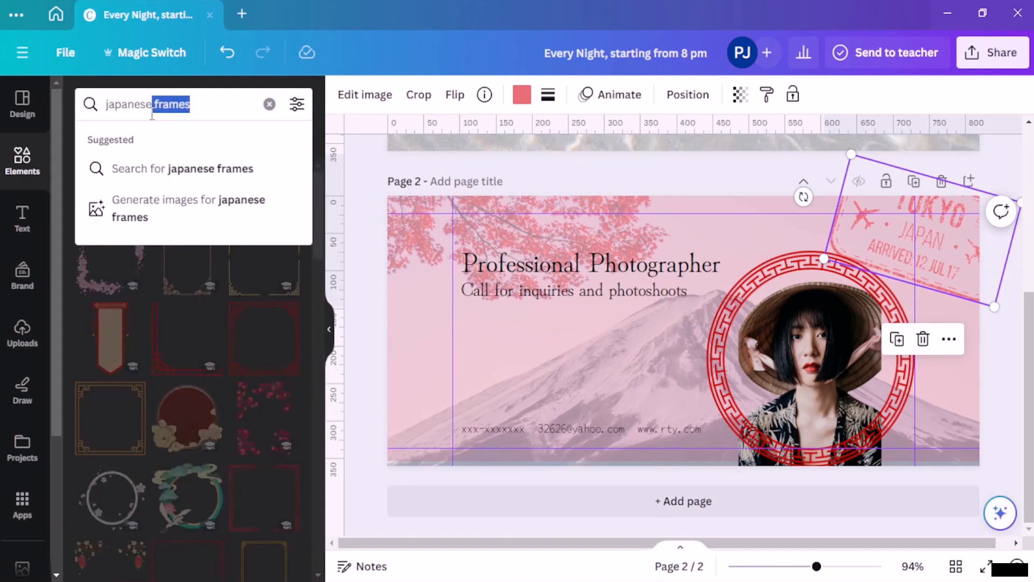
Step: Search graphics for 'japanese' and add the red cloud beside the framed photo
key(BackSpace)
key(Return)
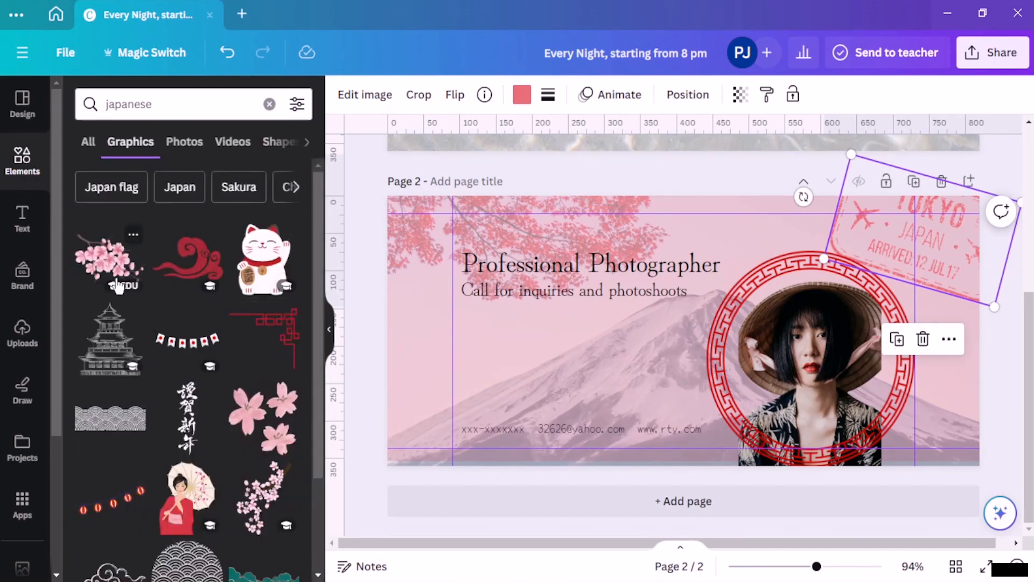
click(181, 275)
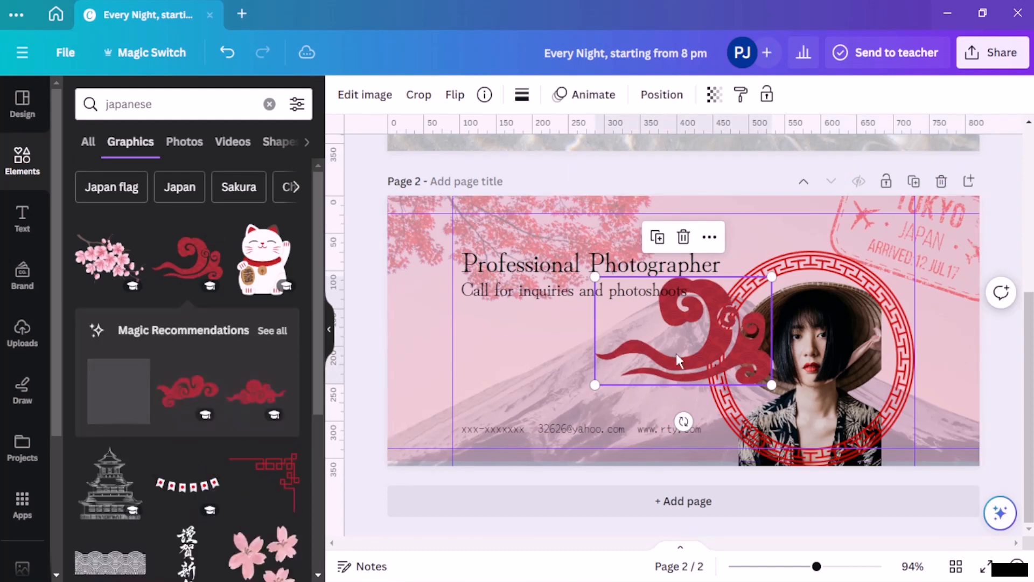
mouse_move(676, 353)
mouse_down()
mouse_move(658, 356)
mouse_move(670, 354)
mouse_up()
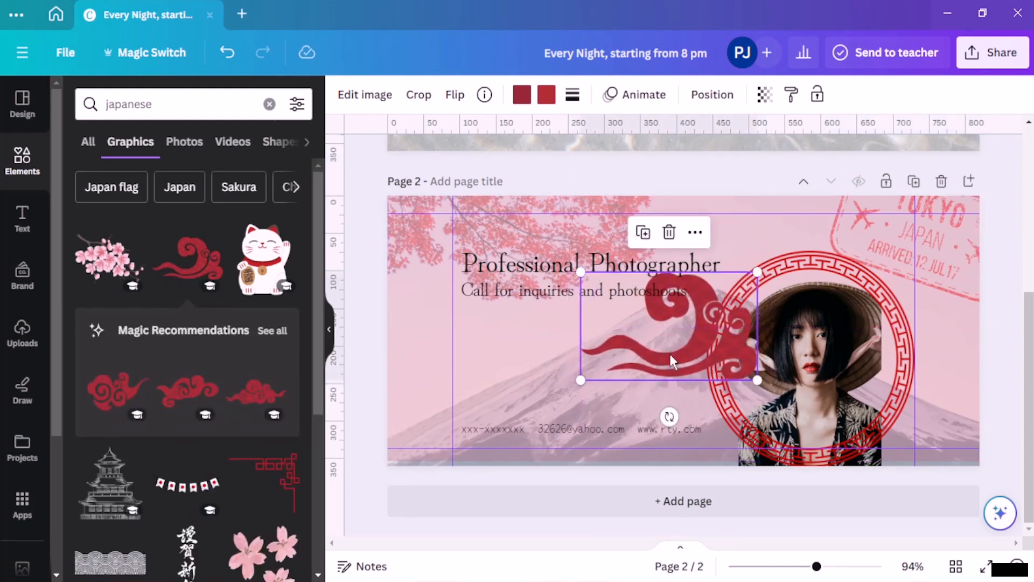
Step: Move the red cloud below the photo in the layers list
click(712, 95)
click(280, 97)
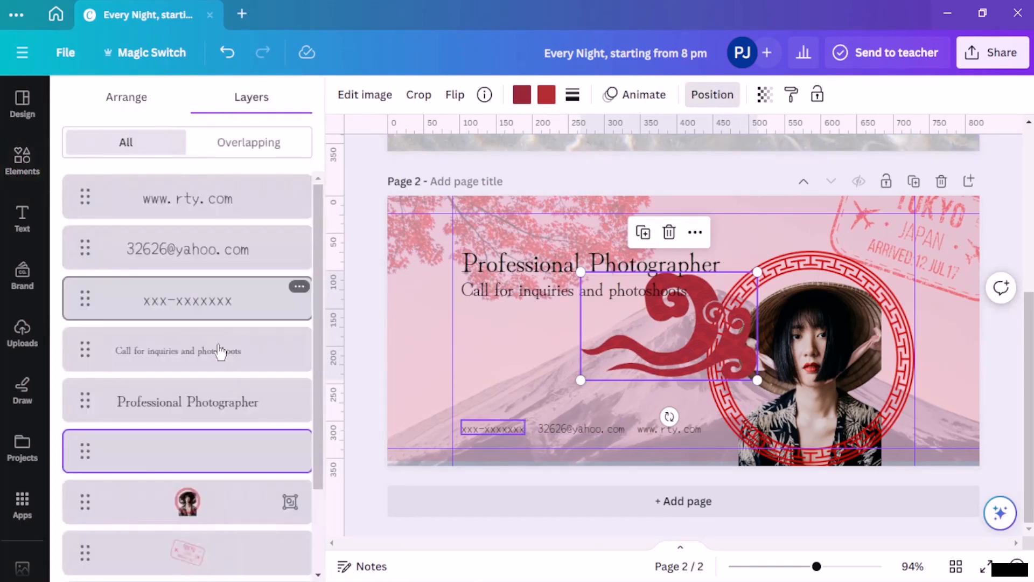
scroll(218, 371, down, 2)
drag(226, 353, 237, 477)
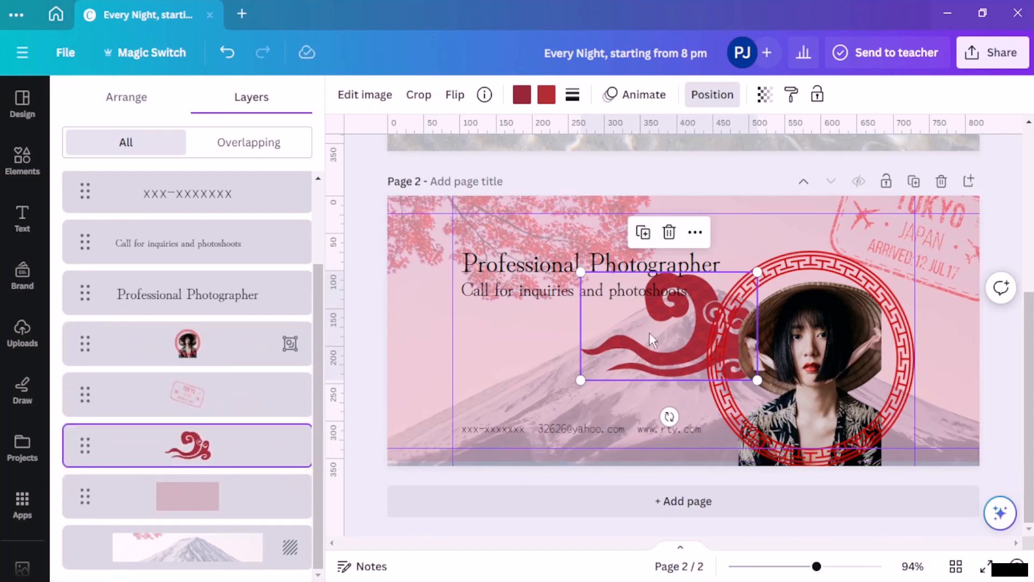
Step: Fade the red cloud to 57 transparency
click(764, 95)
drag(763, 158, 665, 159)
click(1006, 170)
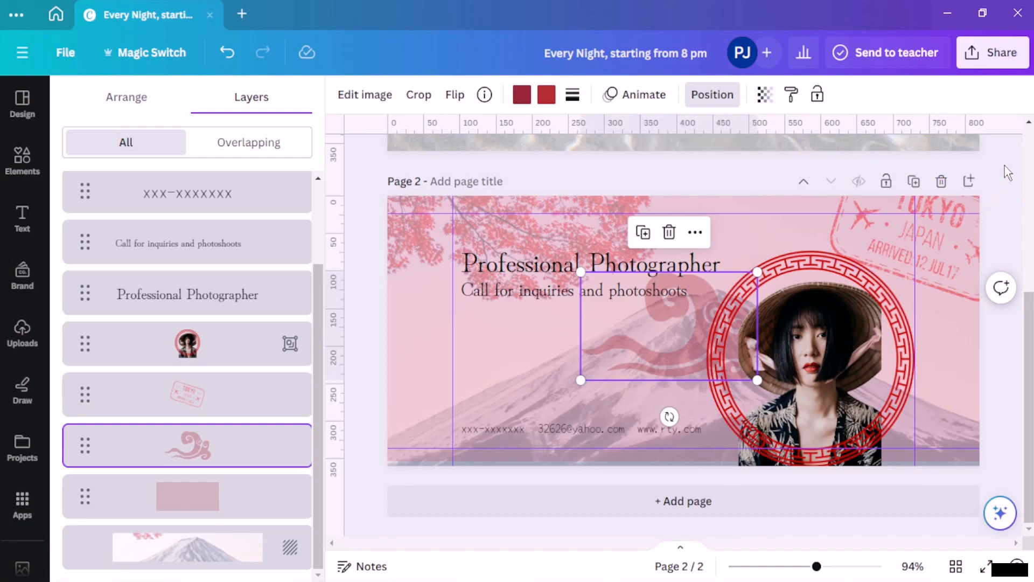
click(24, 157)
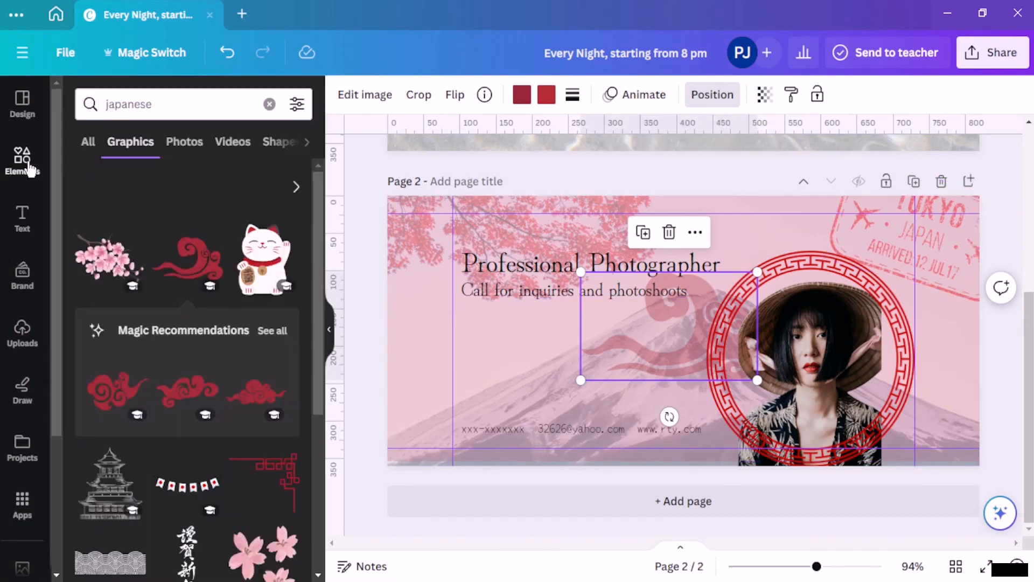
Step: Add the seigaiha wave pattern from 'japanese' graphics and enlarge it over the page's left part
click(24, 157)
click(183, 107)
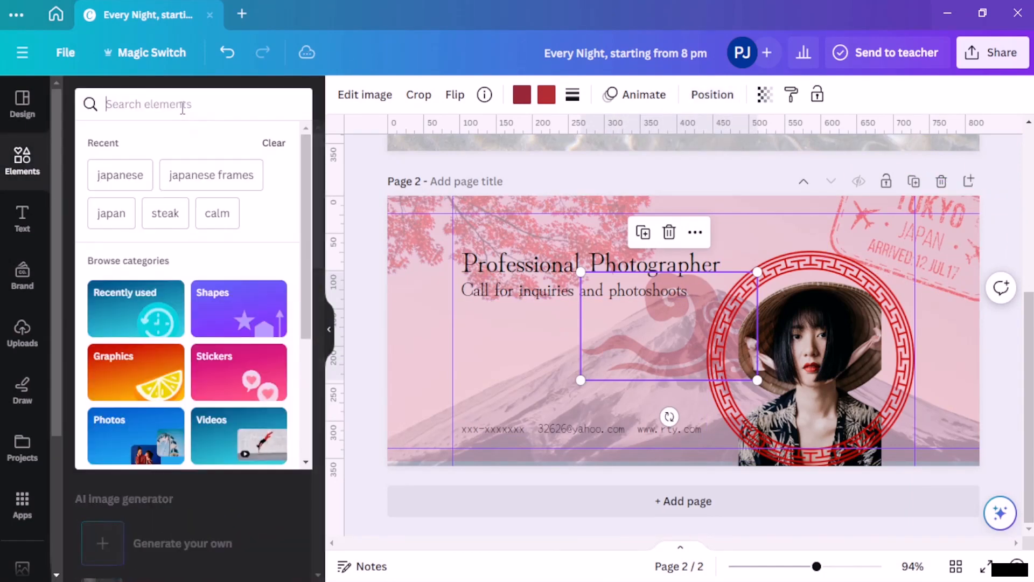
text(japanese)
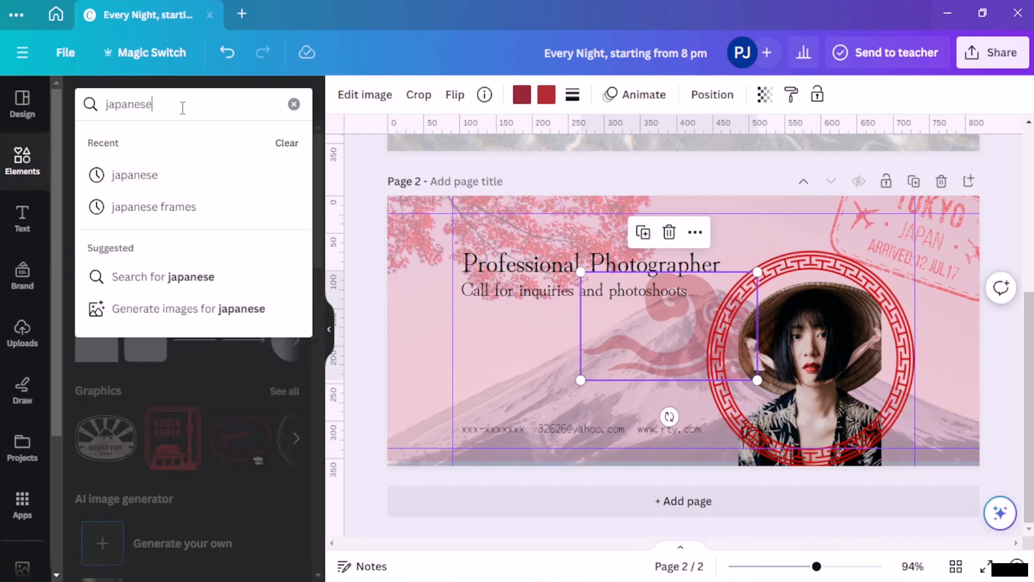
key(Return)
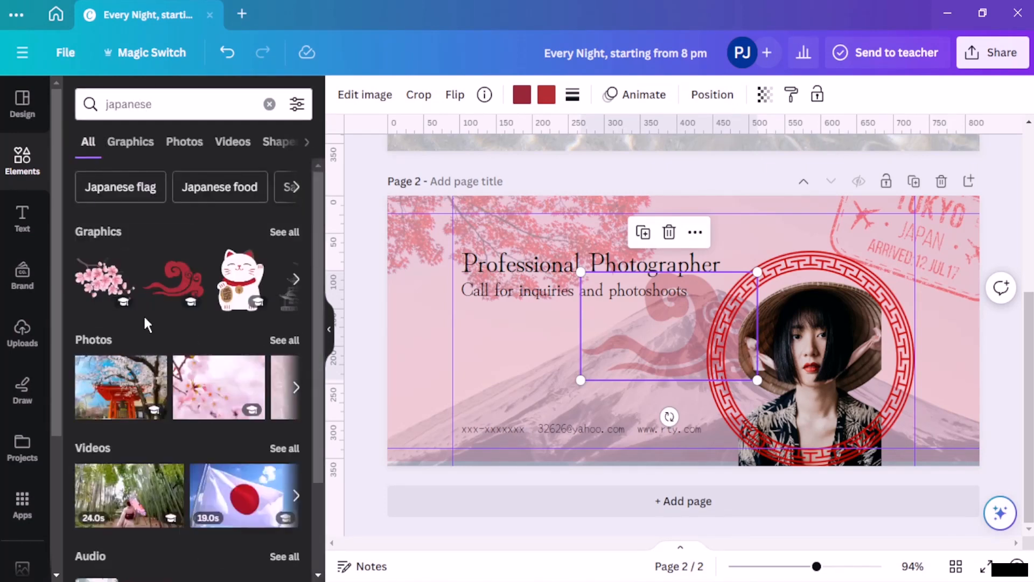
click(130, 143)
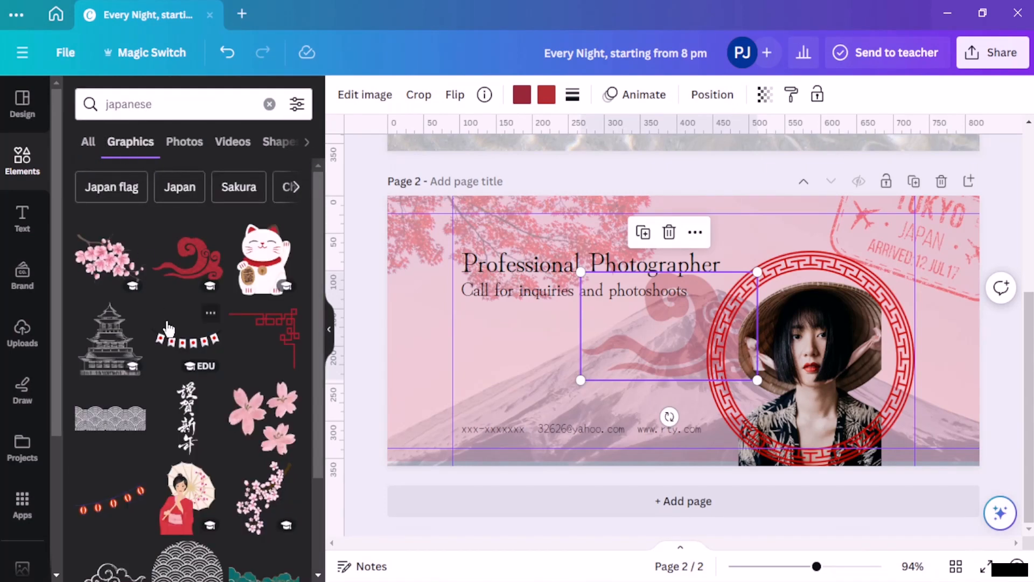
scroll(169, 328, down, 2)
scroll(183, 412, down, 3)
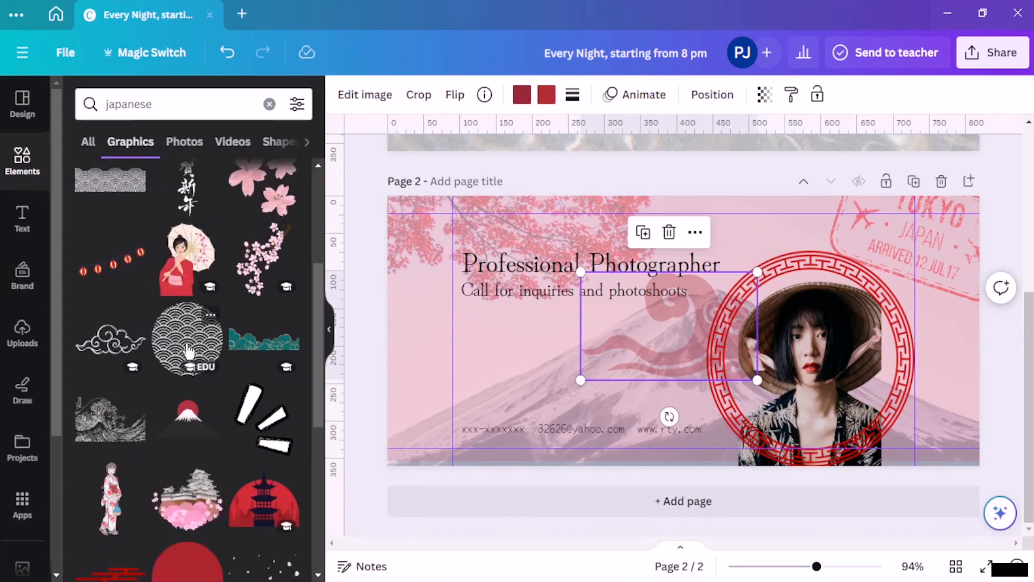
scroll(186, 323, down, 2)
scroll(178, 285, down, 3)
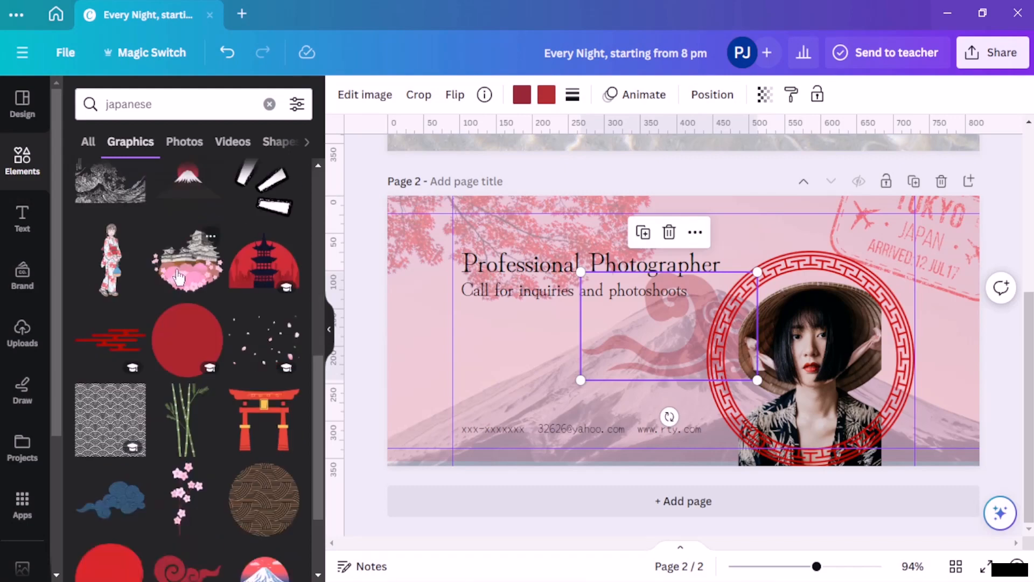
scroll(178, 274, up, 3)
scroll(80, 496, down, 5)
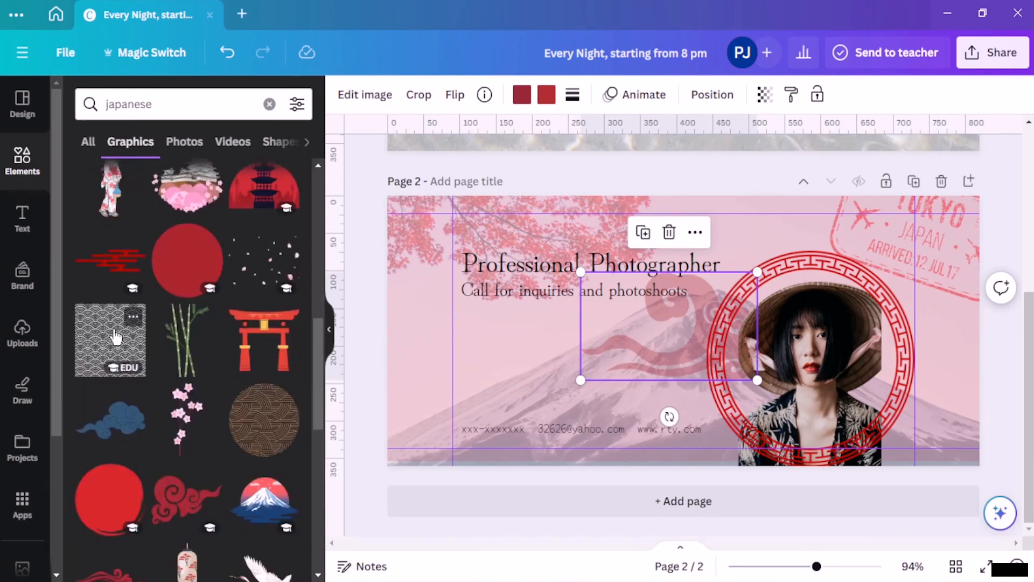
click(115, 337)
drag(648, 338, 443, 261)
drag(492, 300, 786, 382)
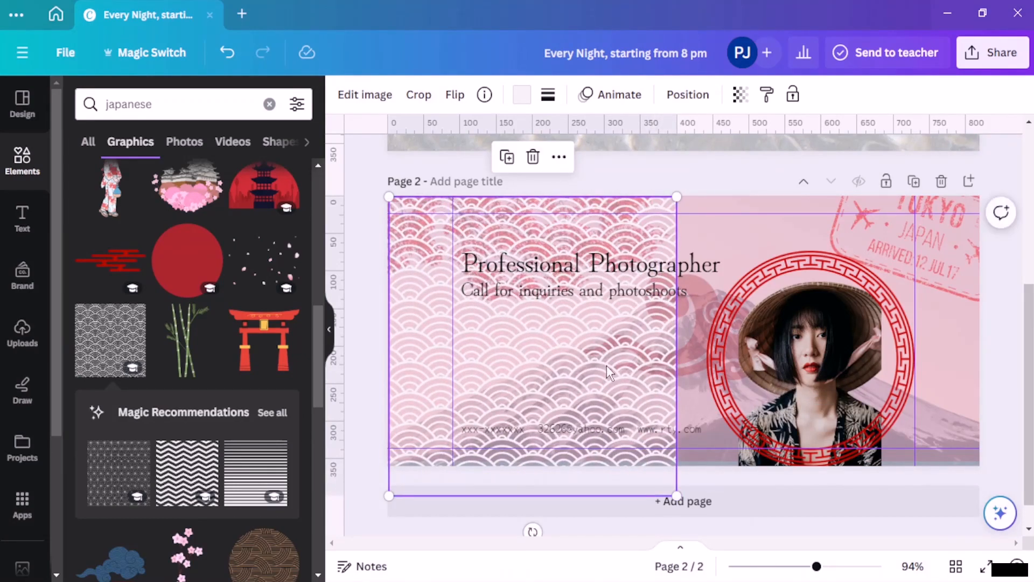
Step: Duplicate the wave pattern and stretch the copy over the right half to the edge
right_click(606, 371)
click(687, 276)
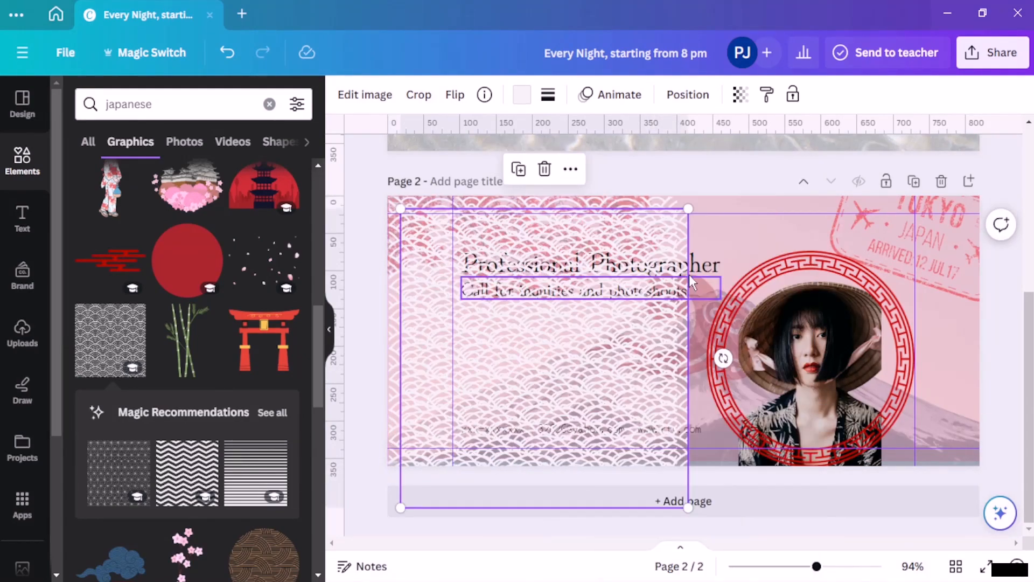
drag(630, 369, 923, 346)
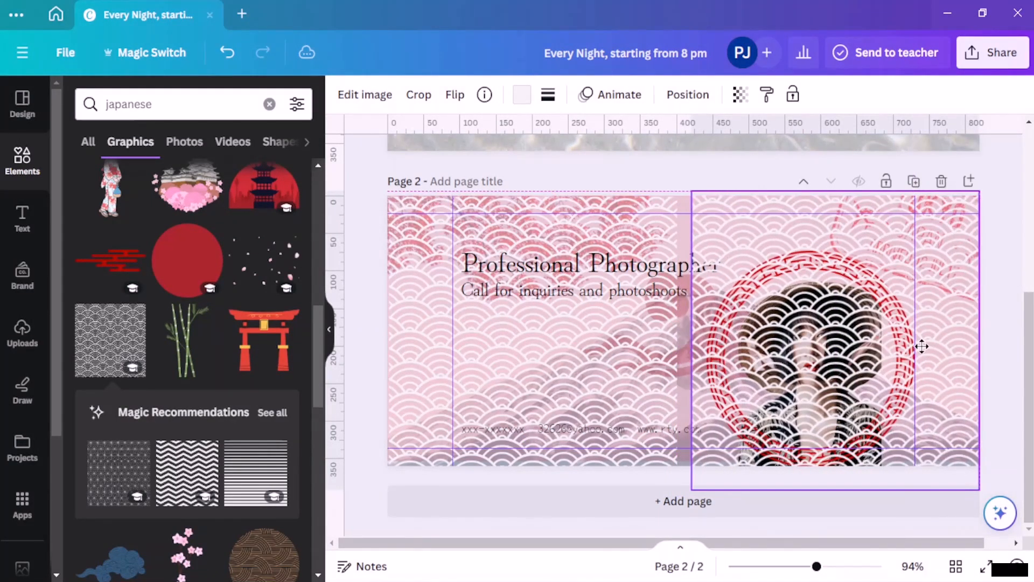
drag(692, 489, 675, 502)
click(633, 179)
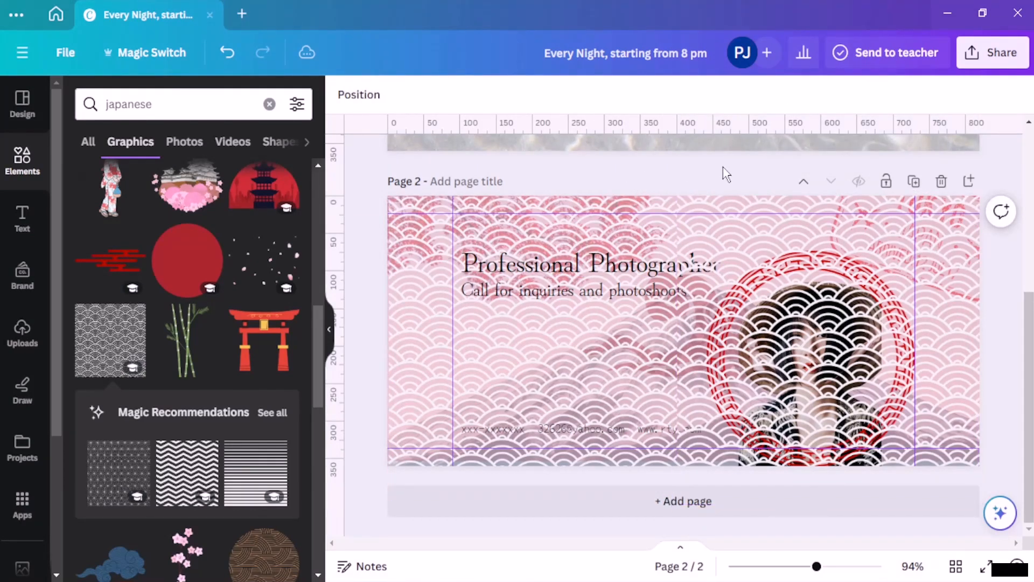
Step: Select both wave patterns and group them with Ctrl+G
click(765, 234)
shift+click(550, 224)
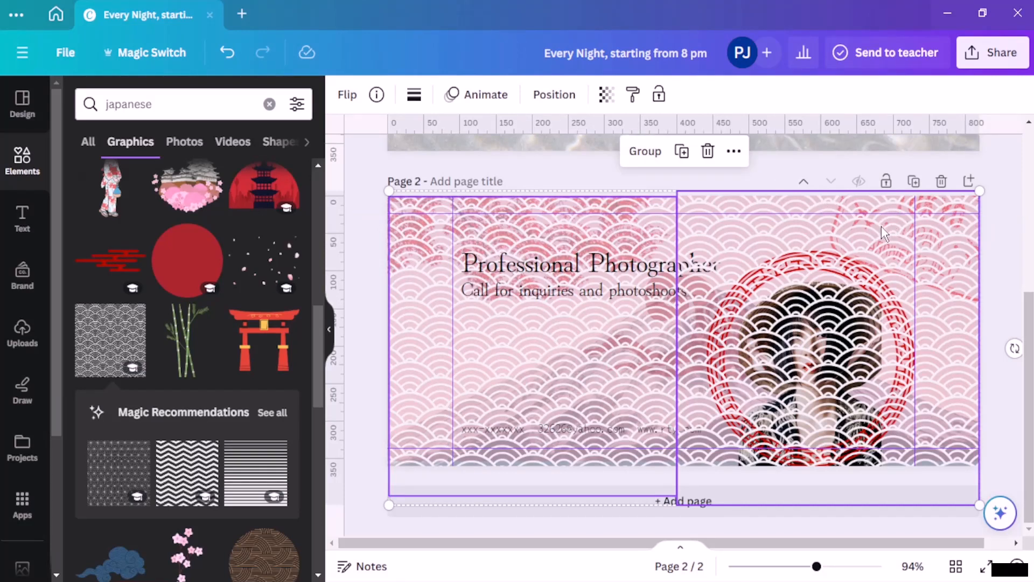
key(ctrl+g)
Step: Move the wave group beneath the cloud layer in the layers list
click(483, 95)
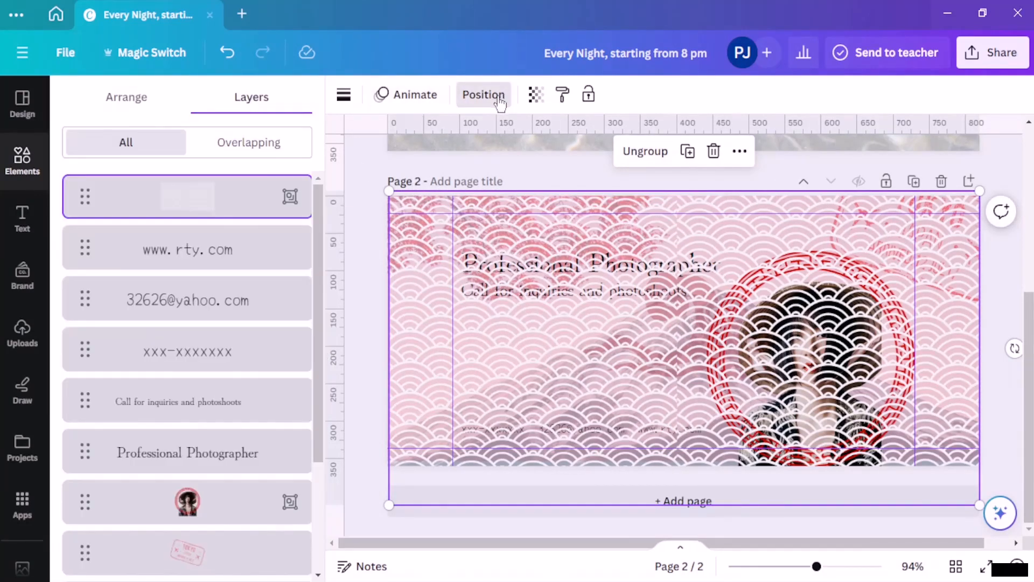
drag(224, 216, 203, 436)
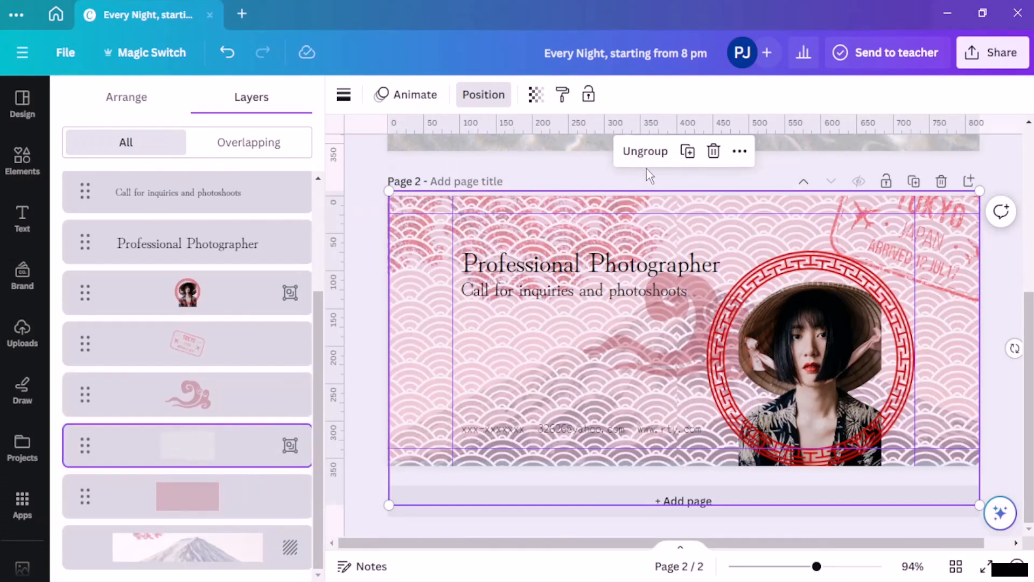
click(483, 97)
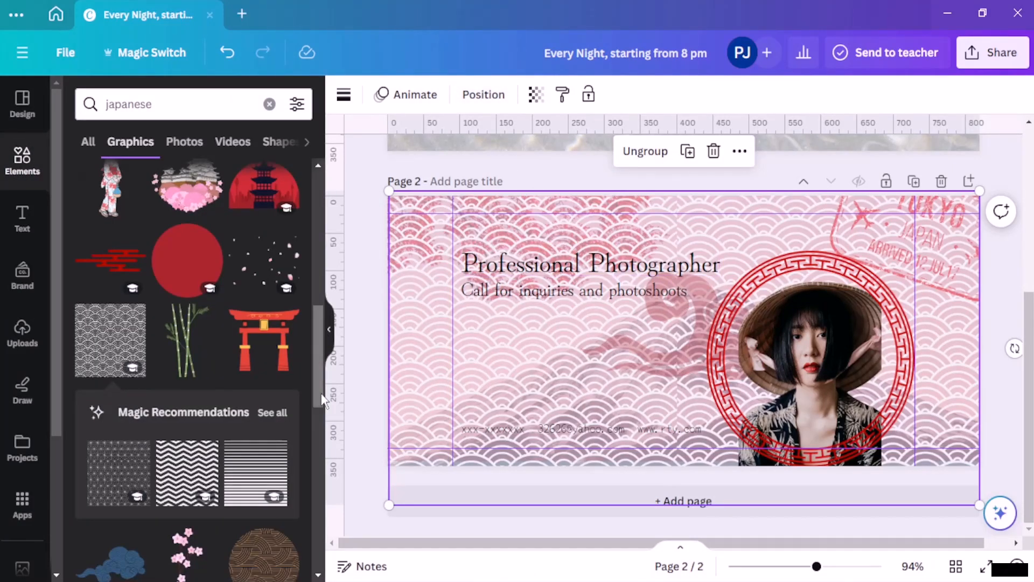
Step: Fade the wave group to 20 transparency
click(536, 95)
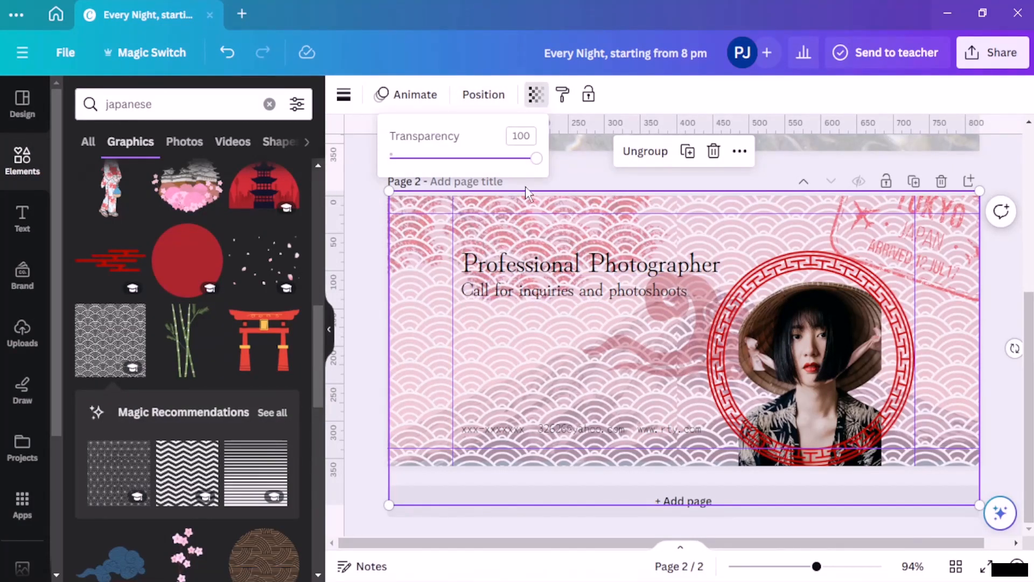
drag(531, 160, 421, 175)
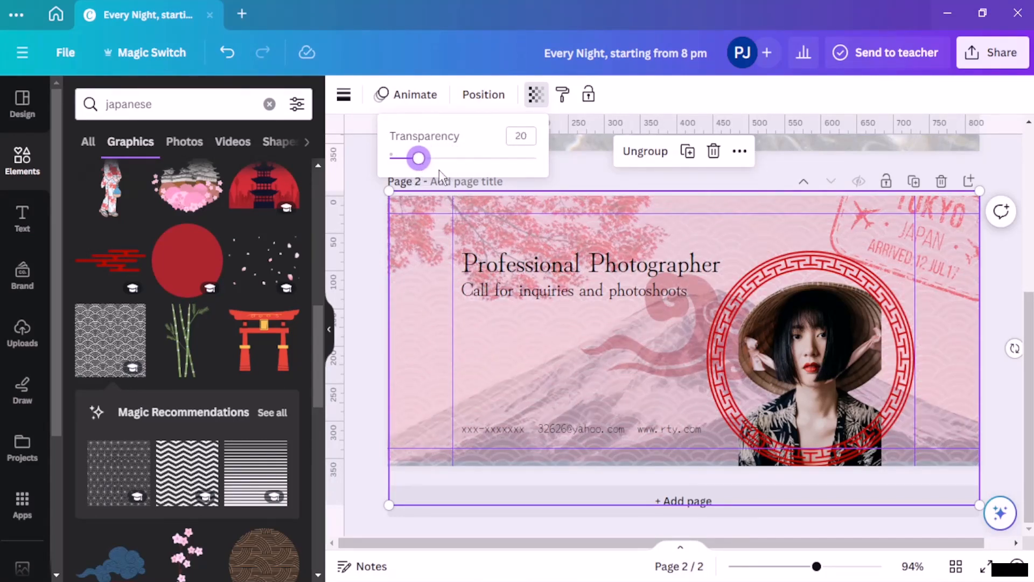
click(823, 165)
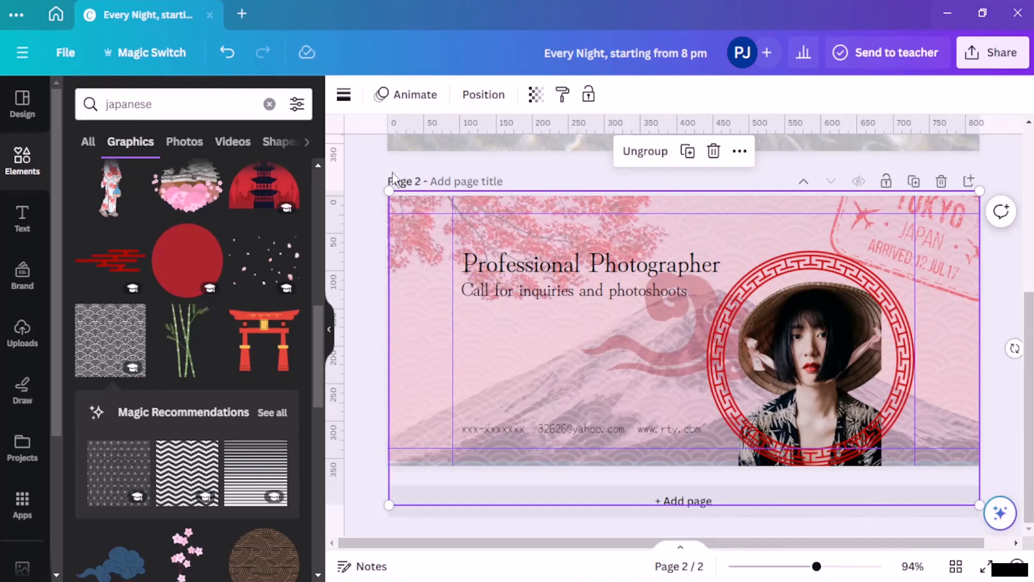
click(377, 175)
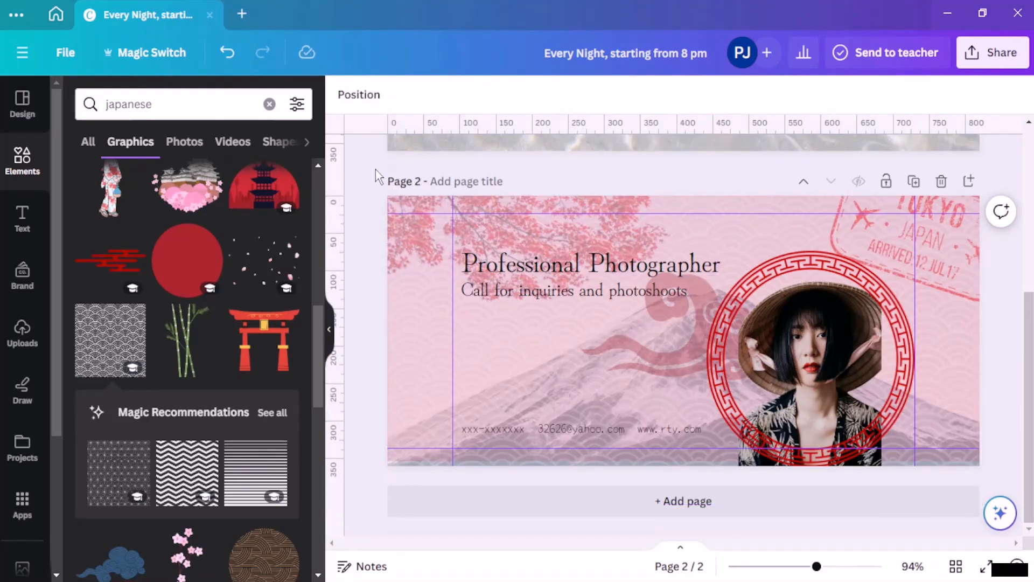